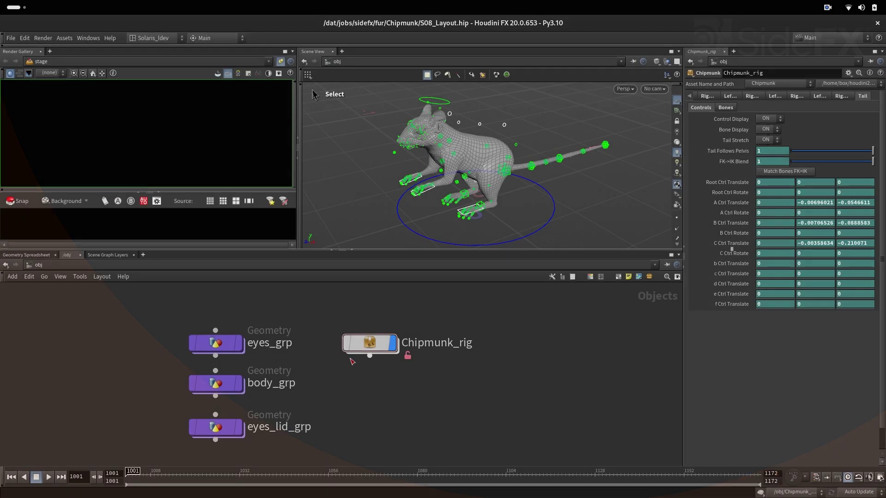
Enter the Chipmunk_rig asset and bring its full object network into view.
{"action": "left_click", "coordinate": [370, 342]}
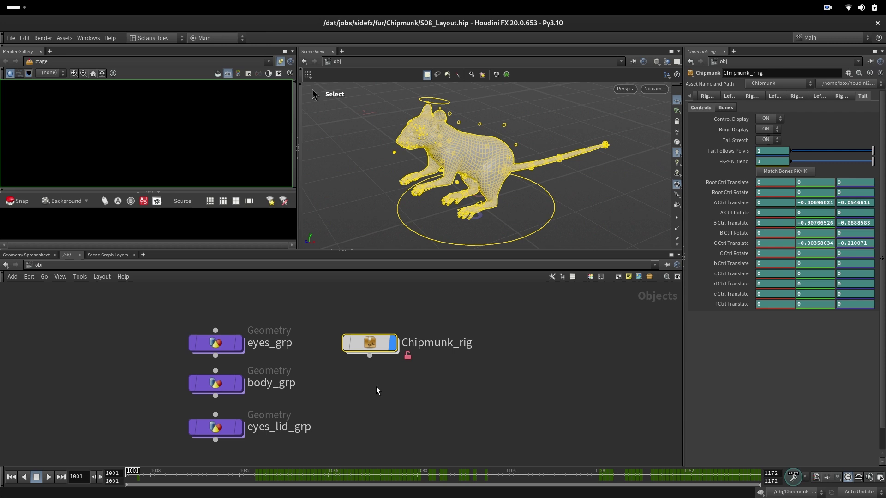
{"action": "double_click", "coordinate": [369, 343]}
{"action": "right_click_drag", "start_coordinate": [370, 439], "coordinate": [283, 415]}
{"action": "middle_click_drag", "start_coordinate": [284, 415], "coordinate": [374, 267]}
{"action": "right_click_drag", "start_coordinate": [491, 367], "coordinate": [432, 360]}
{"action": "middle_click_drag", "start_coordinate": [415, 429], "coordinate": [350, 425]}
{"action": "scroll", "coordinate": [429, 319], "scroll_direction": "up", "scroll_amount": 3}
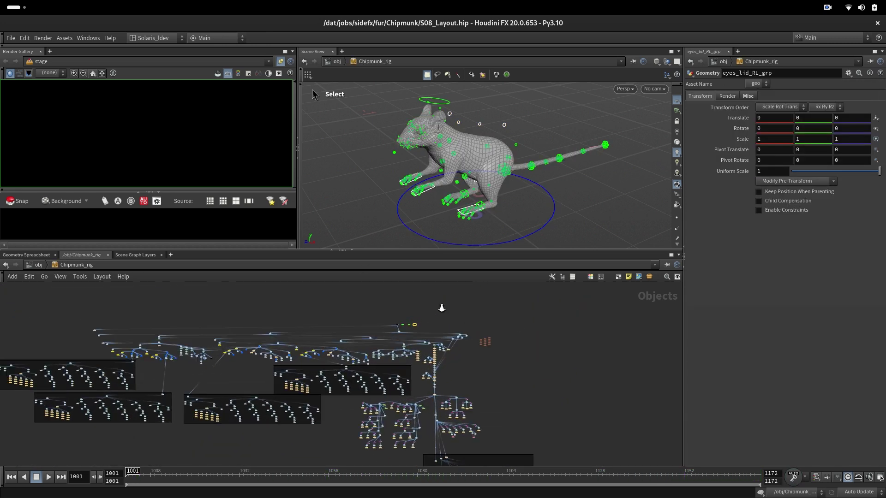
Locate the geo_skin object beside master_ctrl and enter its geometry network.
{"action": "left_click_drag", "start_coordinate": [155, 468], "coordinate": [127, 468]}
{"action": "scroll", "coordinate": [397, 320], "scroll_direction": "up", "scroll_amount": 5}
{"action": "scroll", "coordinate": [386, 321], "scroll_direction": "up", "scroll_amount": 5}
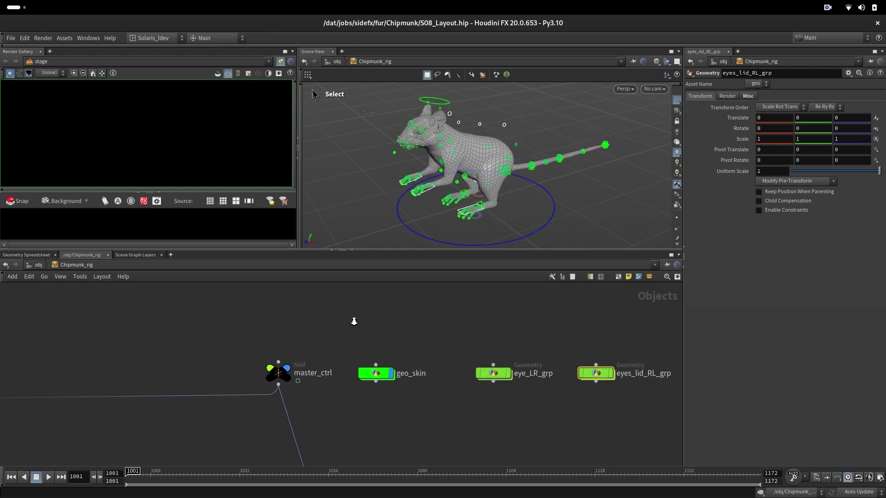
{"action": "scroll", "coordinate": [356, 323], "scroll_direction": "up", "scroll_amount": 3}
{"action": "double_click", "coordinate": [364, 349]}
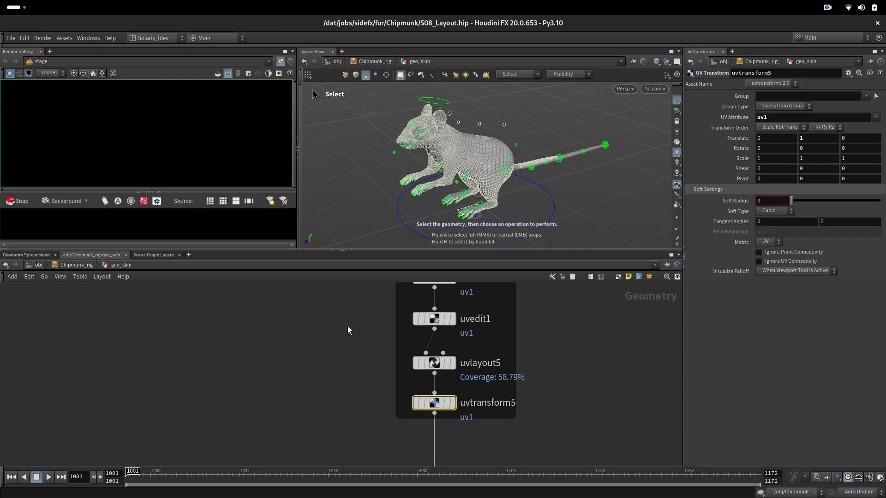
Display the stash1 node's geometry from the start of the network in the 3D viewport.
{"action": "scroll", "coordinate": [347, 326], "scroll_direction": "down", "scroll_amount": 5}
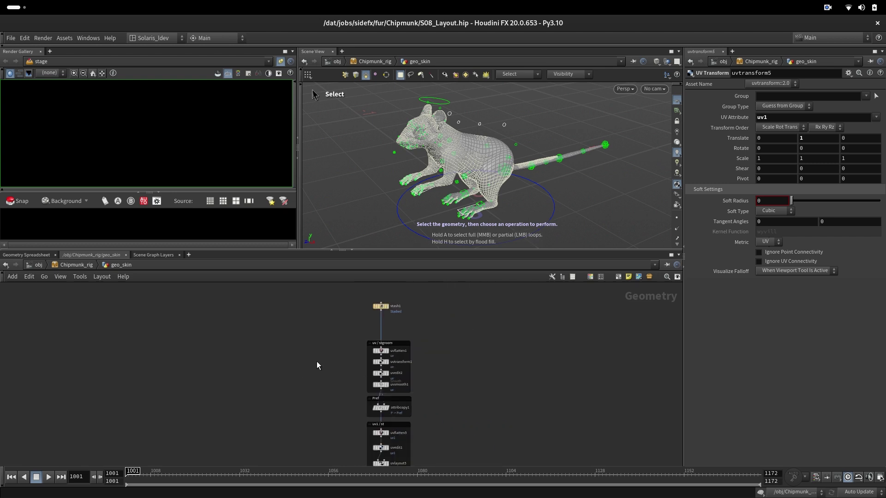
{"action": "left_click", "coordinate": [378, 339]}
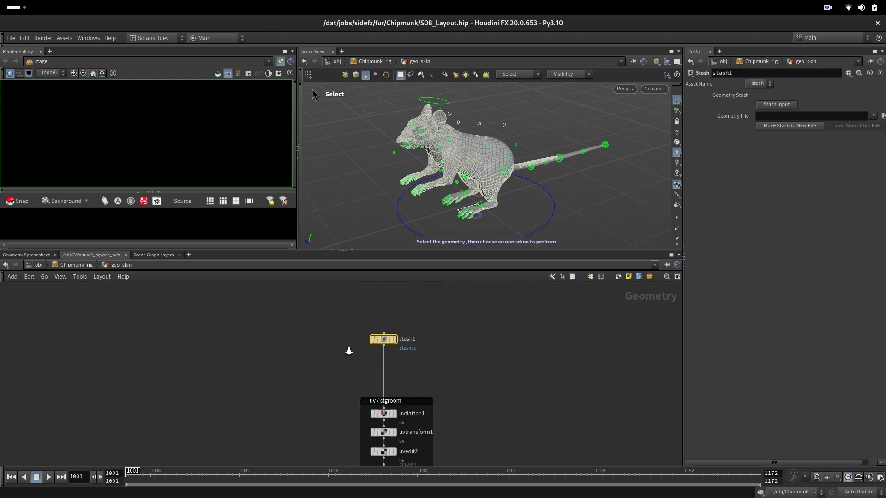
{"action": "scroll", "coordinate": [366, 346], "scroll_direction": "up", "scroll_amount": 4}
{"action": "left_click", "coordinate": [420, 336]}
{"action": "mouse_move", "coordinate": [489, 196]}
{"action": "left_mouse_down", "text": "alt"}
{"action": "mouse_move", "coordinate": [453, 173]}
{"action": "mouse_move", "coordinate": [491, 200]}
{"action": "left_mouse_up", "text": "alt"}
Display uvsmooth1 in the uv / stgroom group and frame its uv layout in the UV viewport.
{"action": "middle_click_drag", "start_coordinate": [327, 462], "coordinate": [312, 367]}
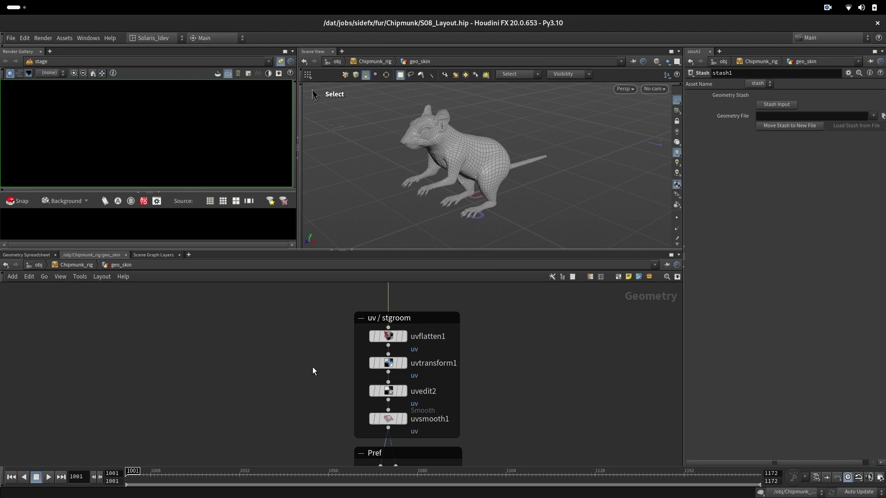
{"action": "left_click_drag", "start_coordinate": [296, 323], "coordinate": [463, 435]}
{"action": "left_click", "coordinate": [538, 350]}
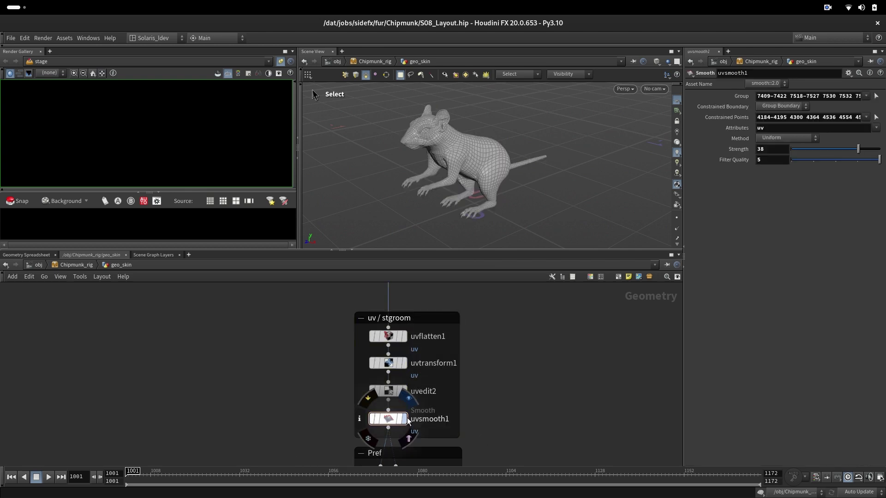
{"action": "left_click", "coordinate": [626, 90]}
{"action": "key", "text": "space+5"}
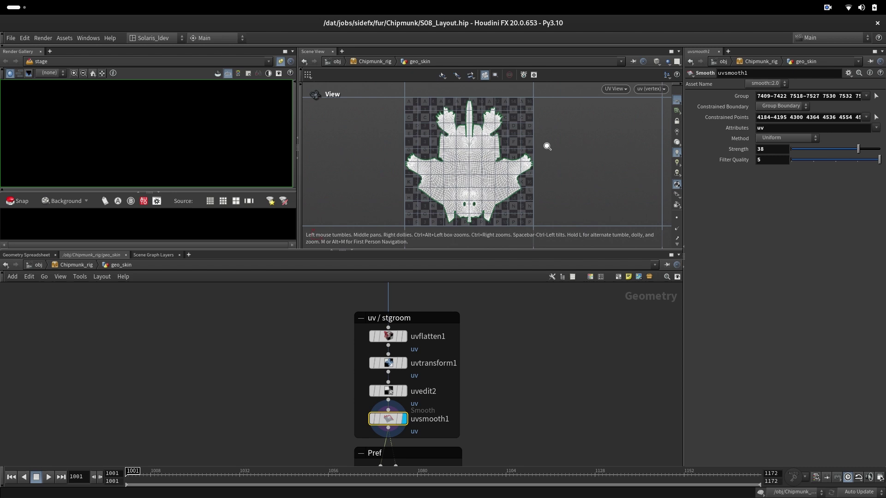
{"action": "key", "text": "space+g"}
{"action": "scroll", "coordinate": [453, 170], "scroll_direction": "up", "scroll_amount": 1}
Select the Pref group with attribcopy1 to inspect its attribute copy settings.
{"action": "middle_click_drag", "start_coordinate": [497, 442], "coordinate": [518, 351]}
{"action": "left_click_drag", "start_coordinate": [347, 355], "coordinate": [505, 409]}
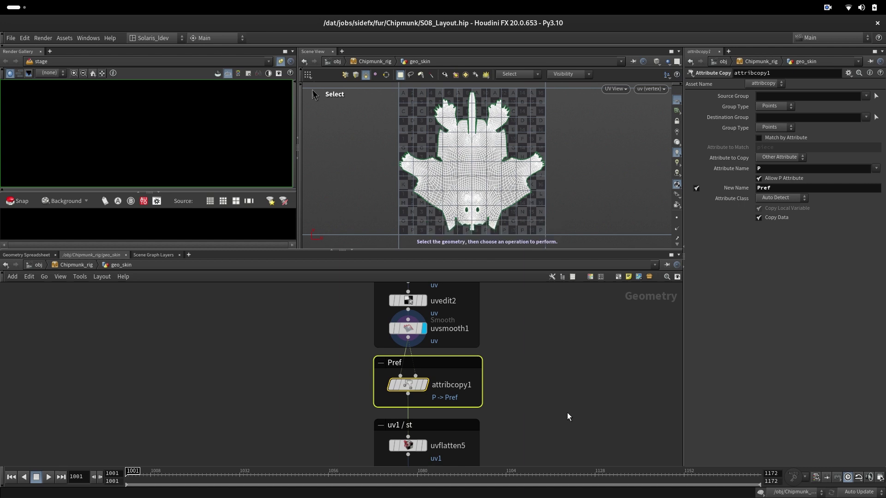
Display uvtransform5 in the uv1 / st group and view its complete uv1 tile layout in the UV viewport.
{"action": "middle_click_drag", "start_coordinate": [336, 437], "coordinate": [333, 319]}
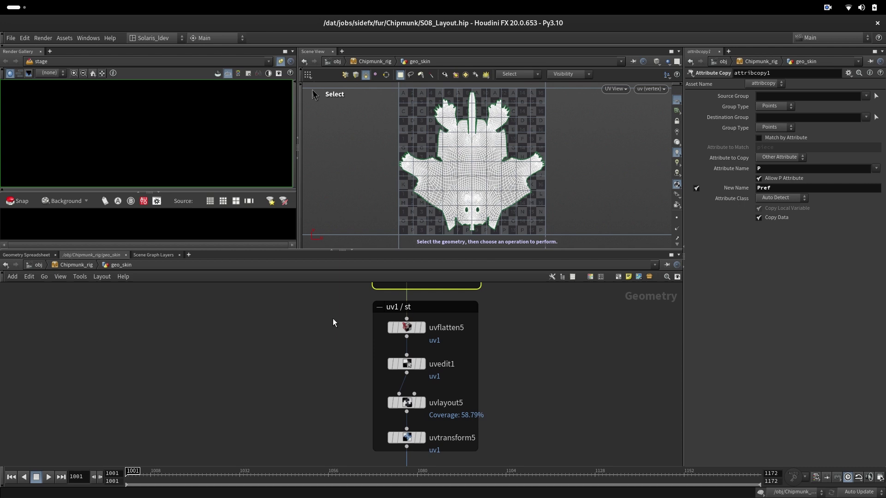
{"action": "left_click", "coordinate": [402, 437]}
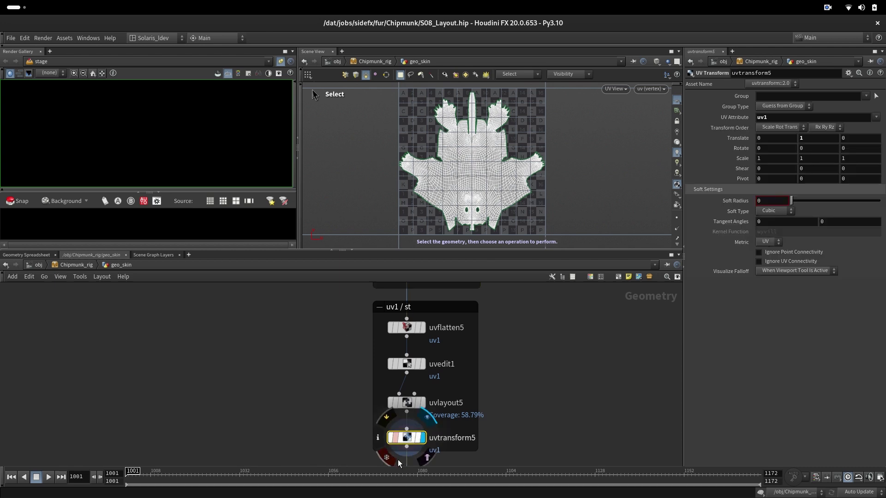
{"action": "left_click", "coordinate": [621, 87]}
{"action": "mouse_move", "coordinate": [622, 108]}
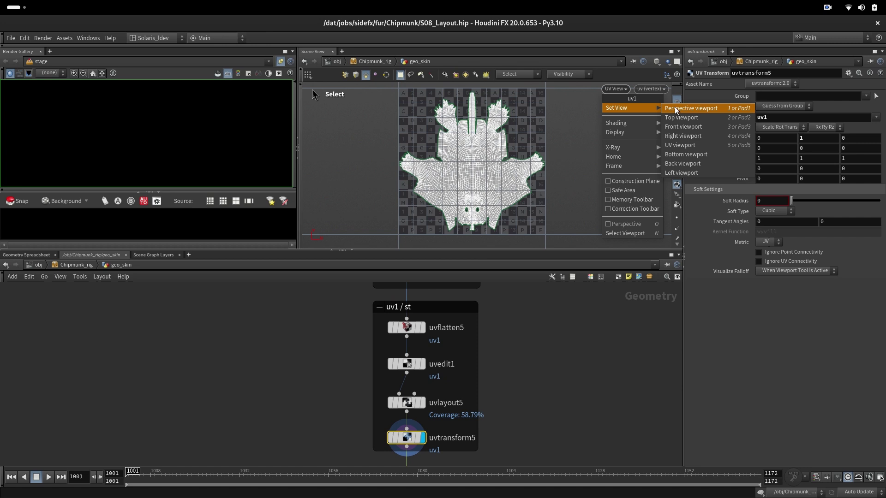
{"action": "left_click", "coordinate": [685, 115]}
{"action": "right_click_drag", "start_coordinate": [575, 192], "coordinate": [528, 184]}
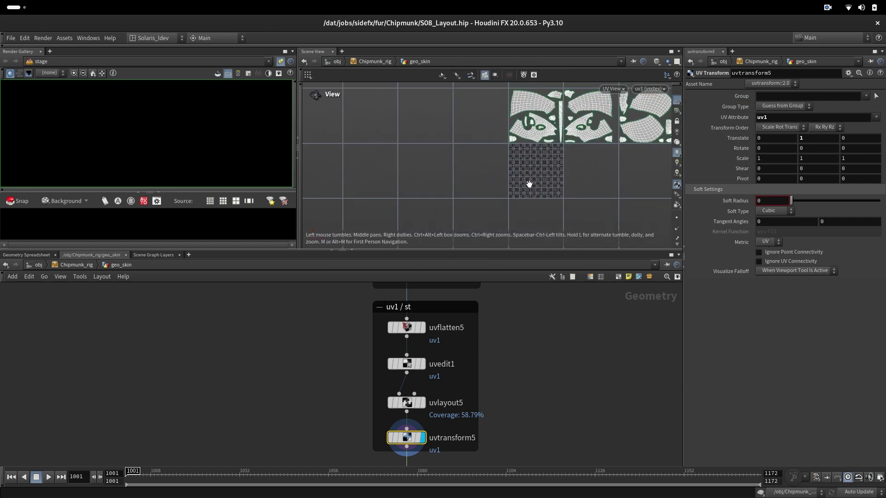
{"action": "middle_click_drag", "start_coordinate": [528, 184], "coordinate": [554, 205]}
{"action": "key", "text": "s"}
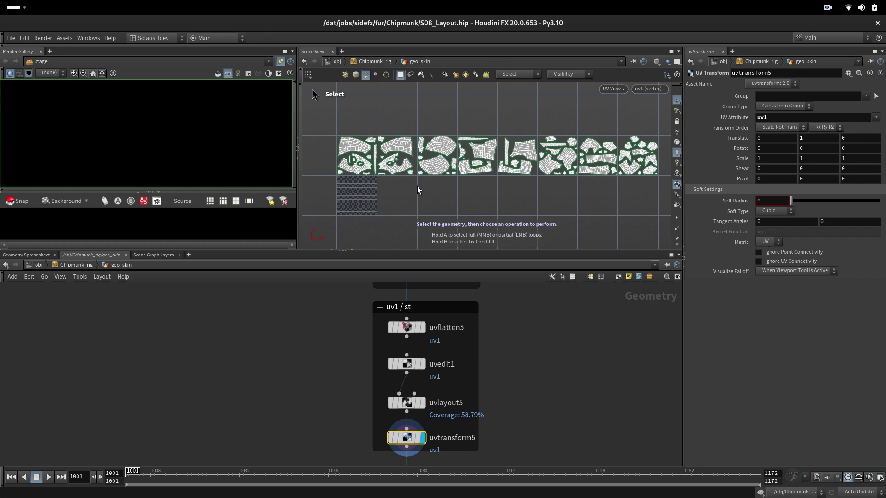
Select the name1 node and examine the primitive name it assigns.
{"action": "key", "text": "2"}
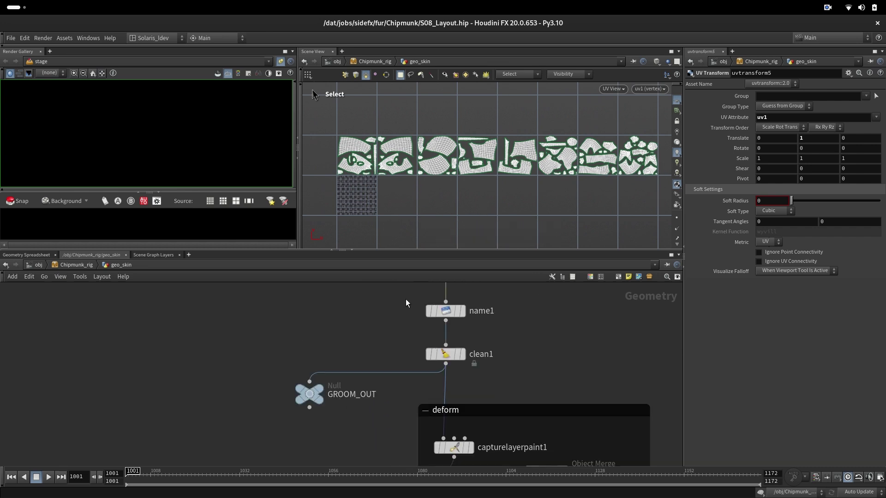
{"action": "left_click_drag", "start_coordinate": [402, 294], "coordinate": [512, 325]}
{"action": "double_click", "coordinate": [823, 161]}
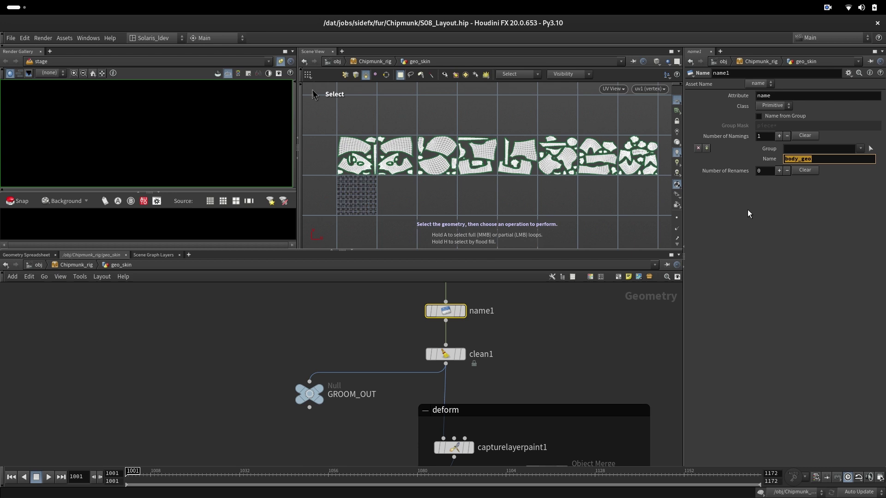
{"action": "left_click", "coordinate": [652, 311]}
{"action": "left_click_drag", "start_coordinate": [823, 162], "coordinate": [756, 159]}
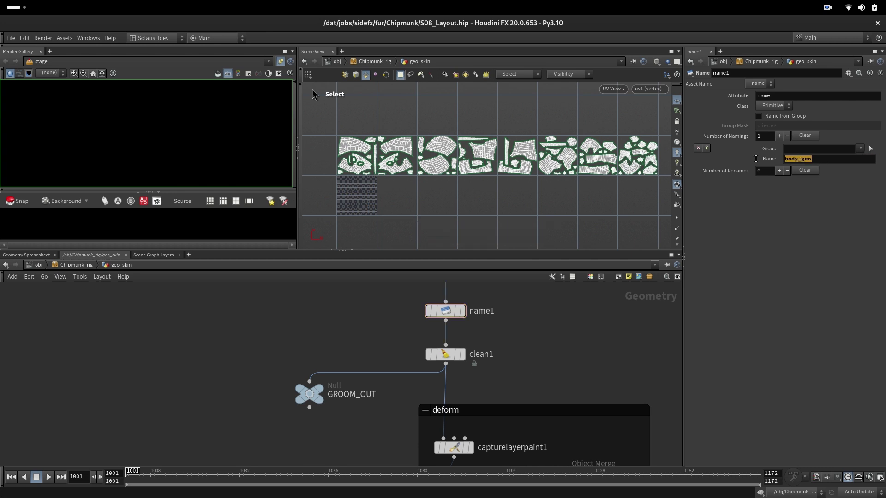
Examine the clean1 node's attribute removal settings and the GROOM_OUT null branching from it.
{"action": "left_click", "coordinate": [446, 354]}
{"action": "middle_click_drag", "start_coordinate": [323, 346], "coordinate": [305, 320]}
{"action": "left_click_drag", "start_coordinate": [245, 331], "coordinate": [461, 345]}
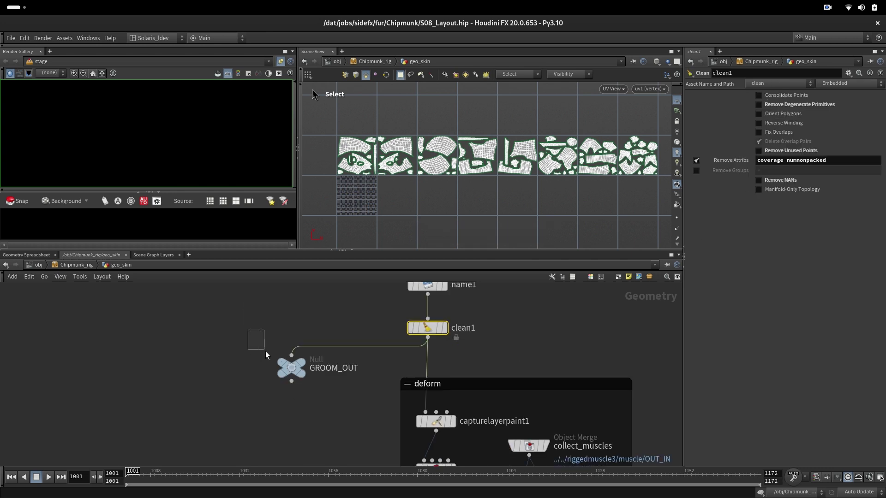
{"action": "left_click_drag", "start_coordinate": [265, 354], "coordinate": [293, 423]}
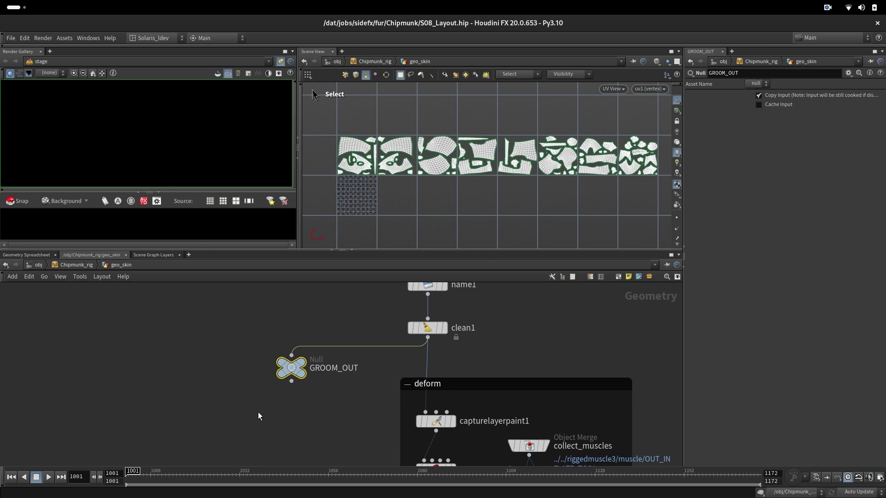
{"action": "scroll", "coordinate": [248, 350], "scroll_direction": "down", "scroll_amount": 5}
{"action": "scroll", "coordinate": [247, 350], "scroll_direction": "up", "scroll_amount": 6}
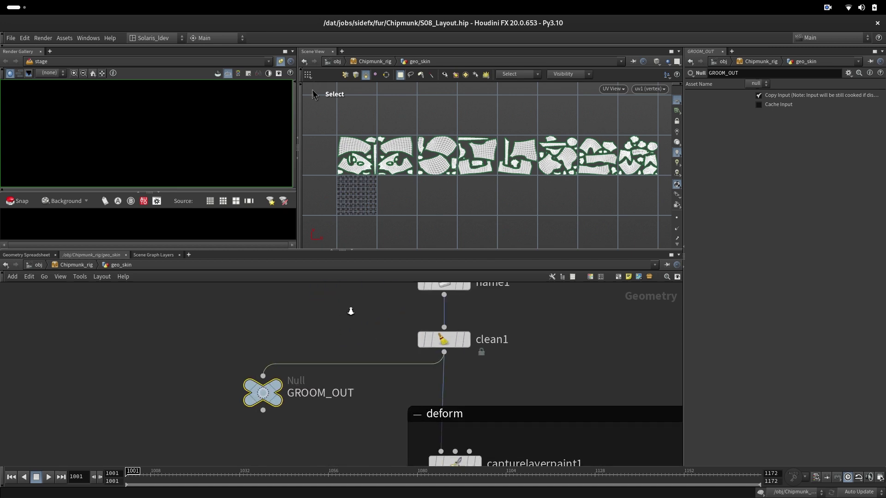
{"action": "scroll", "coordinate": [192, 355], "scroll_direction": "down", "scroll_amount": 1}
{"action": "left_click_drag", "start_coordinate": [205, 348], "coordinate": [312, 441]}
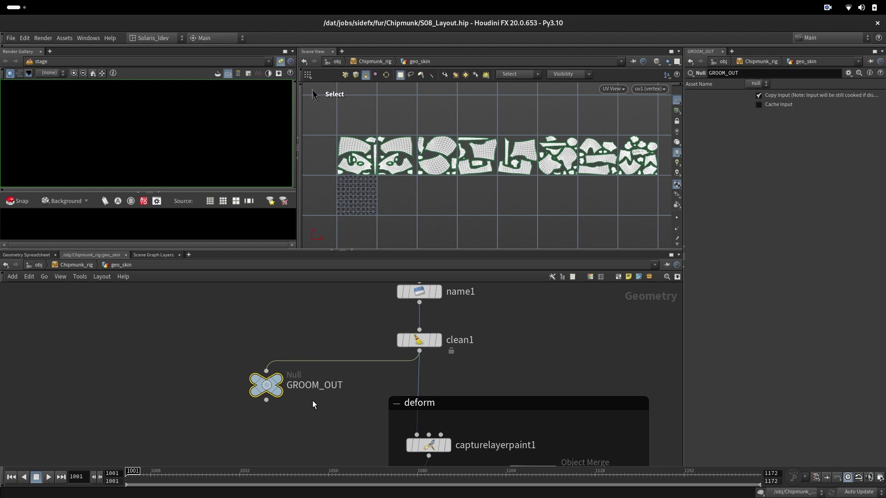
Follow the deform section to the end of the network and display the output1 node.
{"action": "middle_click_drag", "start_coordinate": [339, 408], "coordinate": [282, 307]}
{"action": "right_click_drag", "start_coordinate": [310, 364], "coordinate": [290, 415]}
{"action": "middle_click_drag", "start_coordinate": [291, 415], "coordinate": [265, 331]}
{"action": "right_click_drag", "start_coordinate": [271, 402], "coordinate": [311, 391]}
{"action": "middle_click_drag", "start_coordinate": [311, 391], "coordinate": [295, 427]}
{"action": "left_click", "coordinate": [431, 412]}
{"action": "left_click", "coordinate": [411, 408]}
Switch to the perspective viewport and scrub the deformed skin animation to frame 1033.
{"action": "left_click", "coordinate": [614, 89]}
{"action": "mouse_move", "coordinate": [618, 107]}
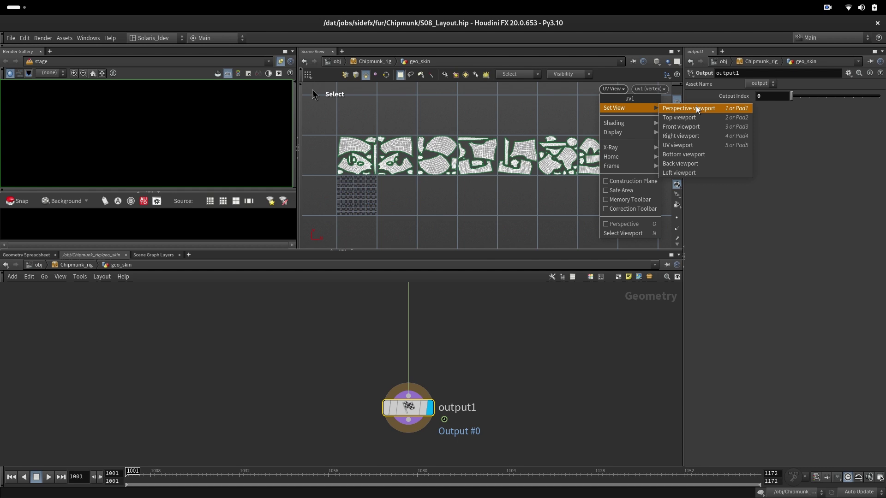
{"action": "left_click", "coordinate": [696, 106]}
{"action": "left_click_drag", "start_coordinate": [351, 475], "coordinate": [244, 431]}
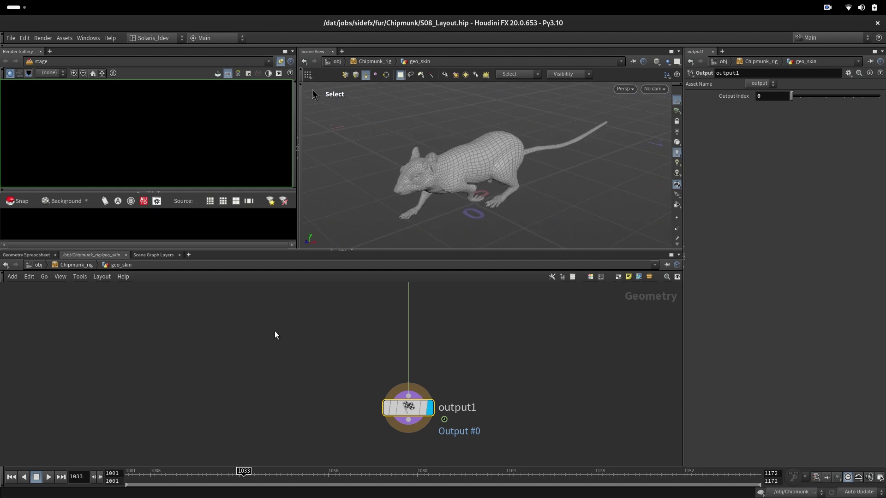
Display the GROOM_OUT null and scrub the timeline to compare it with the animated output.
{"action": "key", "text": "1"}
{"action": "left_click", "coordinate": [471, 321]}
{"action": "left_click_drag", "start_coordinate": [245, 475], "coordinate": [135, 481]}
{"action": "left_click", "coordinate": [461, 328]}
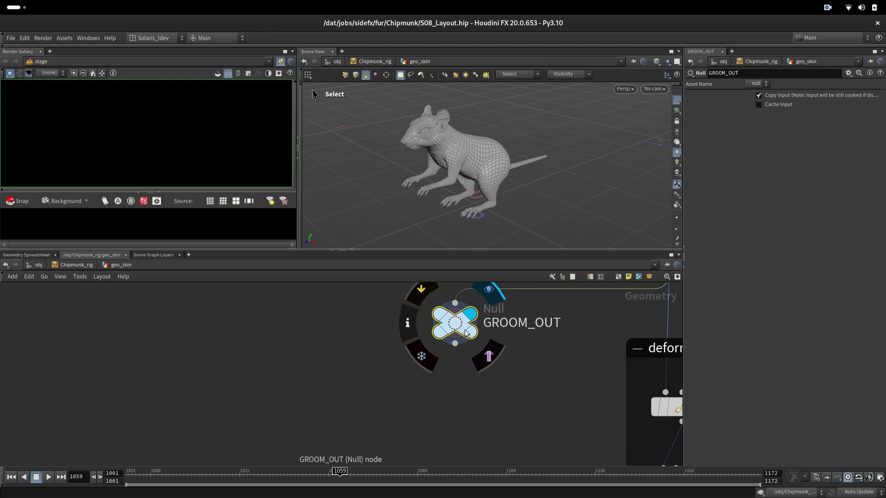
Return to the Chipmunk_rig network and view the UVs of eye_LR_grp in the UV viewport.
{"action": "left_click", "coordinate": [77, 265]}
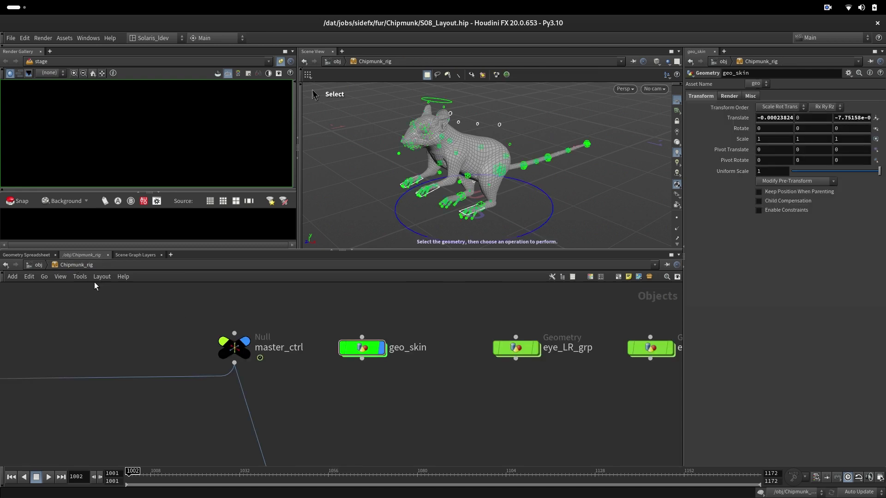
{"action": "left_click", "coordinate": [629, 91]}
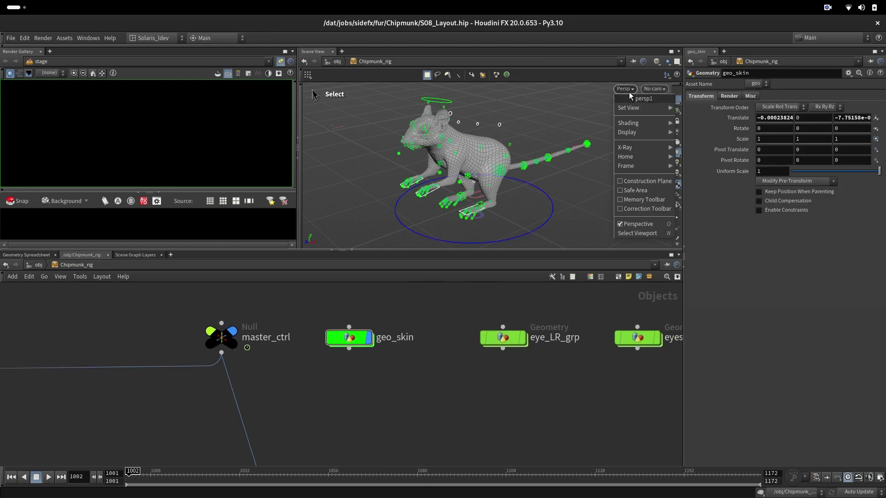
{"action": "mouse_move", "coordinate": [640, 108]}
{"action": "left_click_drag", "start_coordinate": [322, 316], "coordinate": [452, 410]}
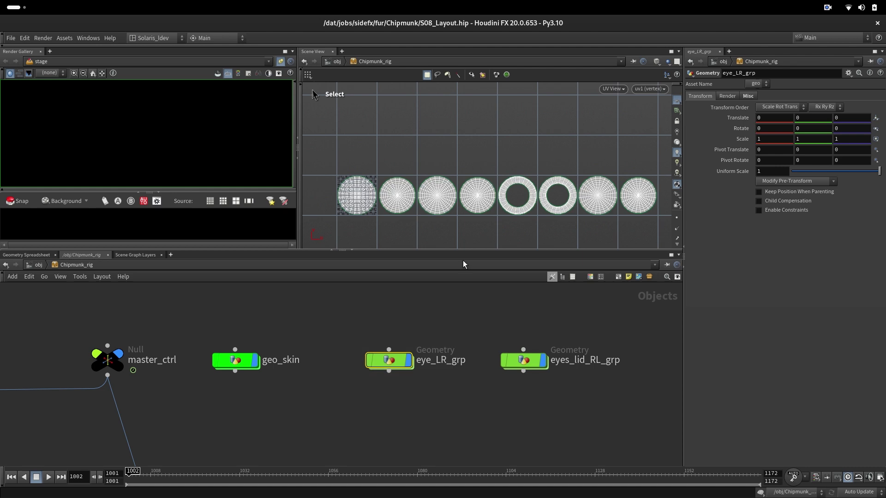
View the UVs of geo_skin, and zoom in on those of eyes_lid_RL_grp.
{"action": "left_click_drag", "start_coordinate": [209, 324], "coordinate": [296, 394]}
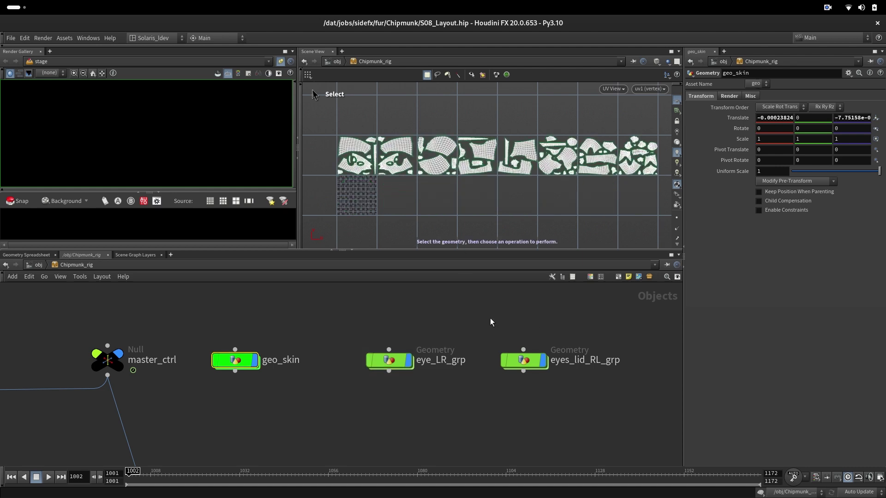
{"action": "left_click_drag", "start_coordinate": [490, 318], "coordinate": [568, 392]}
{"action": "key", "text": "Escape"}
{"action": "scroll", "coordinate": [498, 142], "scroll_direction": "up", "scroll_amount": 6}
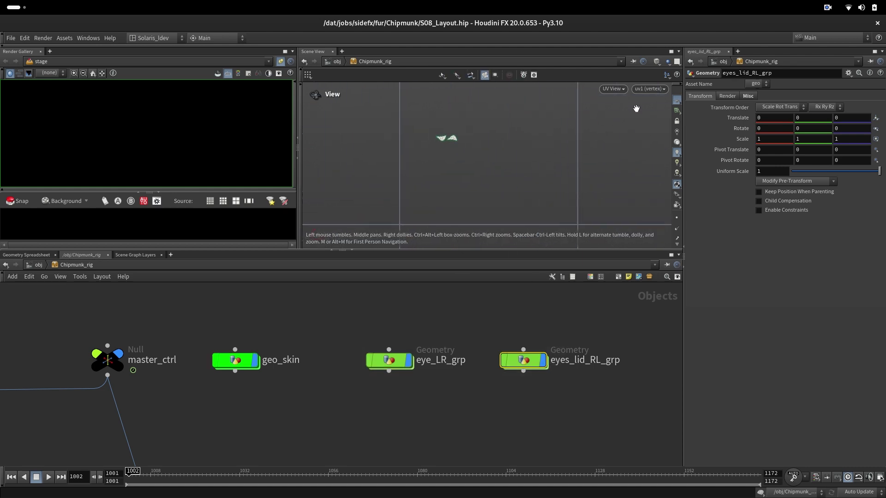
{"action": "scroll", "coordinate": [458, 140], "scroll_direction": "up", "scroll_amount": 2}
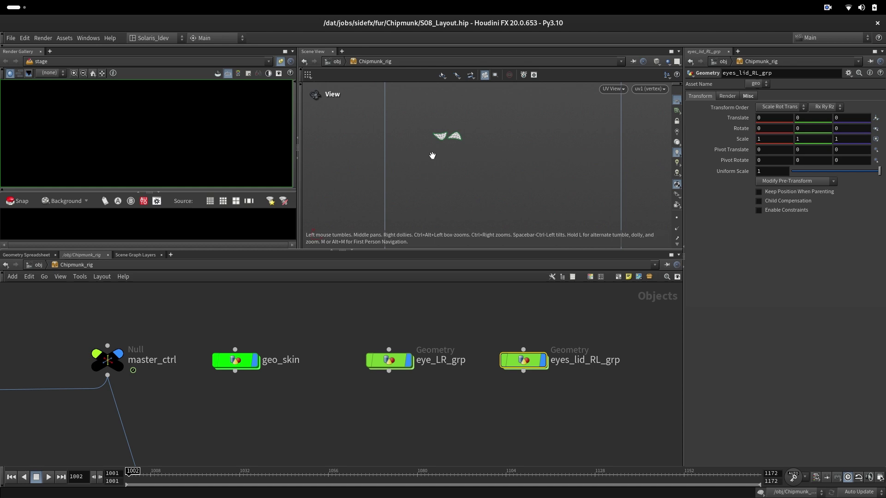
Select geo_skin, eye_LR_grp and eyes_lid_RL_grp together and examine their combined uv1 tile layout.
{"action": "right_click_drag", "start_coordinate": [473, 403], "coordinate": [370, 414]}
{"action": "middle_click_drag", "start_coordinate": [408, 367], "coordinate": [386, 332]}
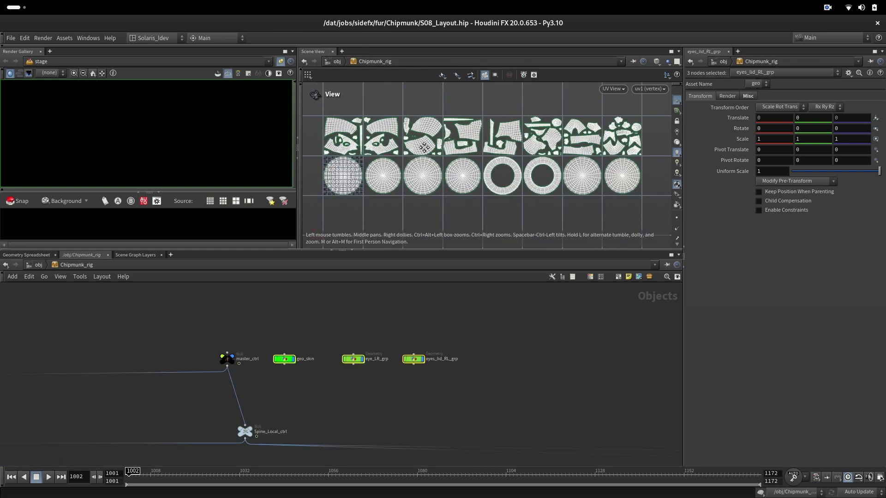
{"action": "key", "text": "s"}
{"action": "scroll", "coordinate": [364, 173], "scroll_direction": "up", "scroll_amount": 4}
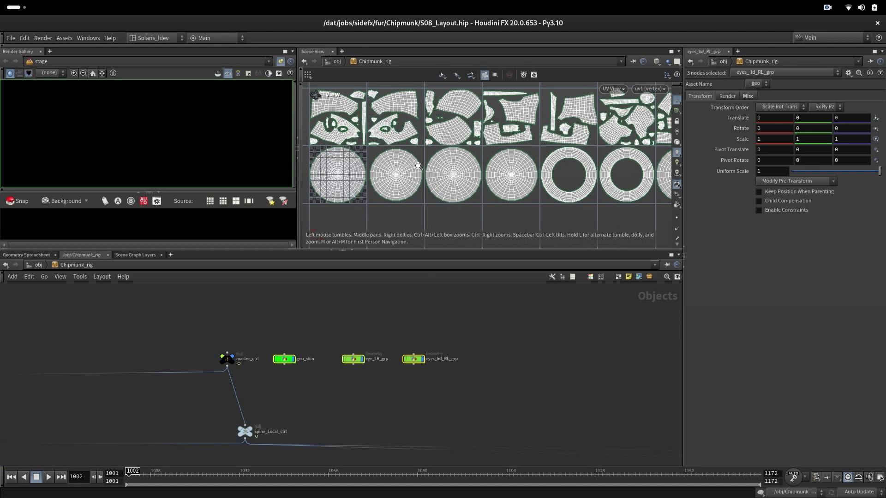
{"action": "middle_click_drag", "start_coordinate": [397, 163], "coordinate": [445, 153], "text": "alt"}
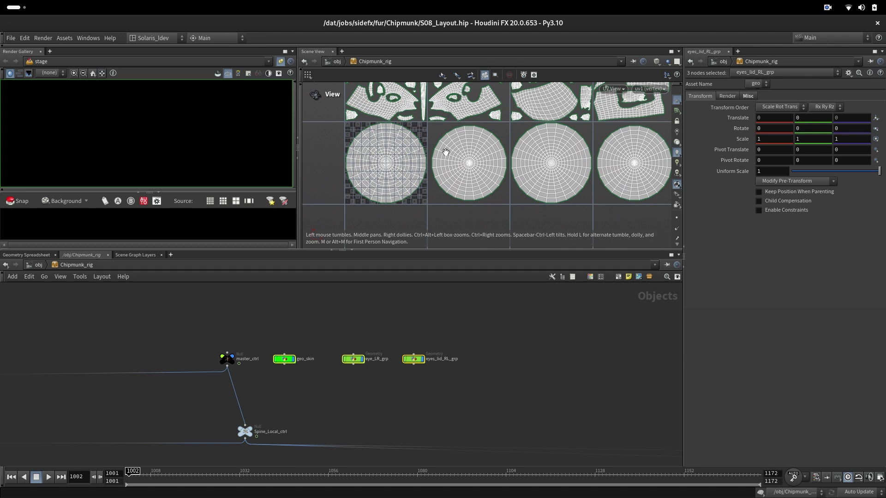
{"action": "right_click_drag", "start_coordinate": [452, 152], "coordinate": [511, 136], "text": "alt"}
{"action": "middle_click_drag", "start_coordinate": [442, 189], "coordinate": [496, 173], "text": "alt"}
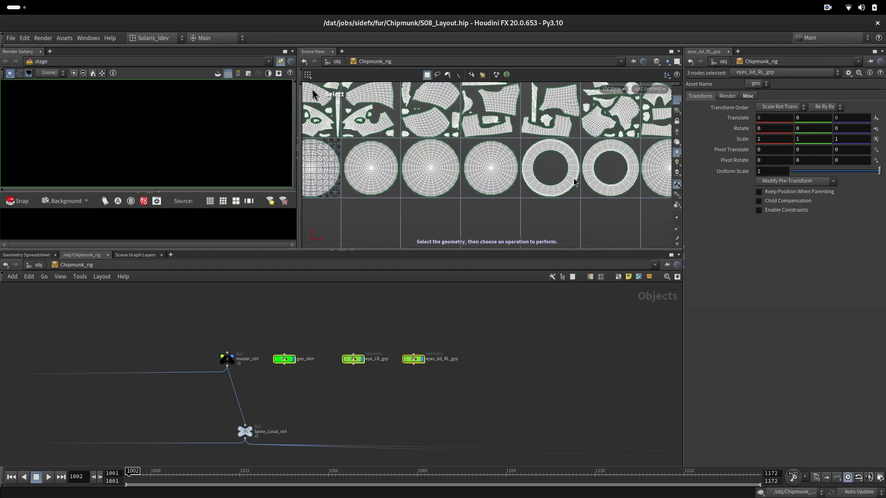
View the whole combined uv1 tile layout, return to the object level and hide Chipmunk_rig.
{"action": "right_click_drag", "start_coordinate": [571, 191], "coordinate": [500, 205], "text": "alt"}
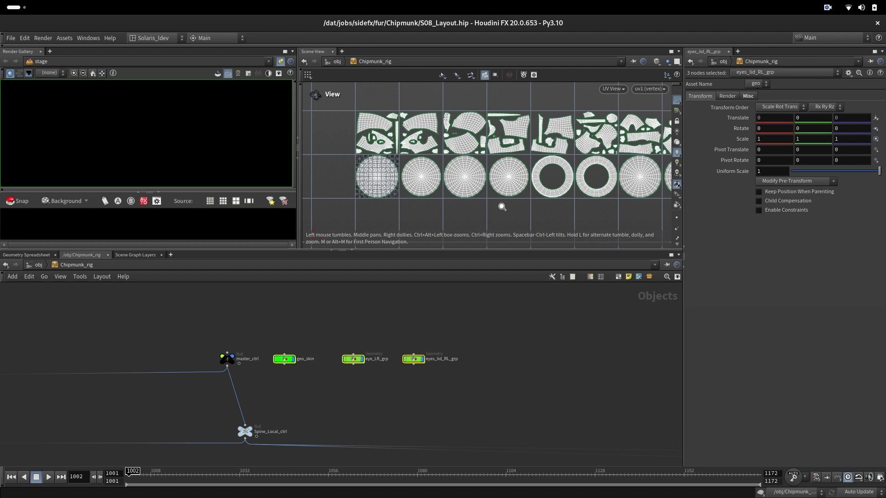
{"action": "middle_click_drag", "start_coordinate": [500, 205], "coordinate": [452, 198], "text": "alt"}
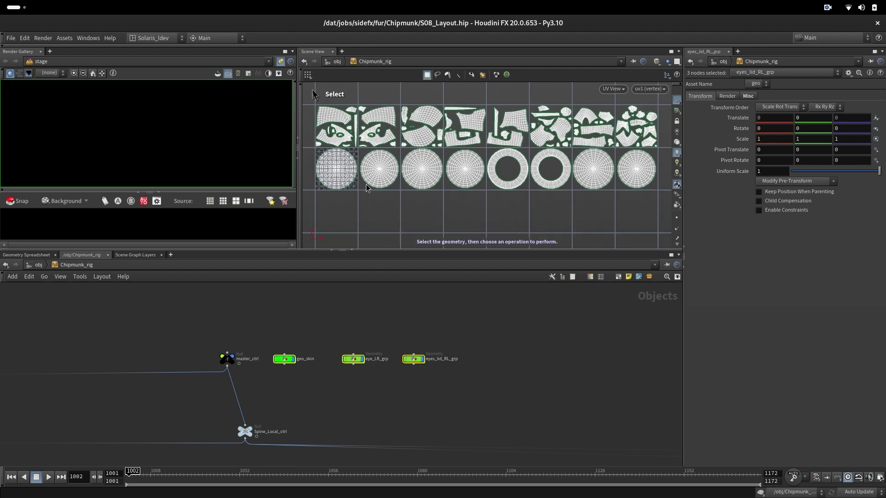
{"action": "key", "text": "u"}
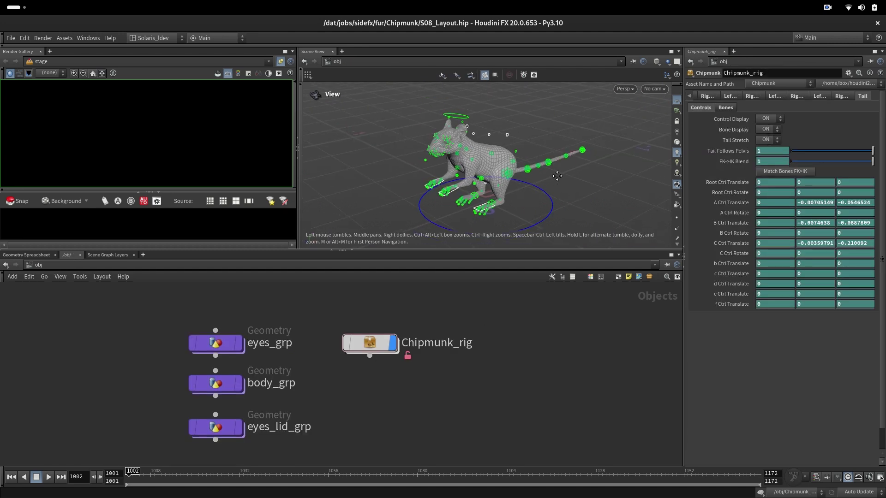
{"action": "middle_click_drag", "start_coordinate": [419, 344], "coordinate": [521, 338]}
{"action": "left_click", "coordinate": [496, 338]}
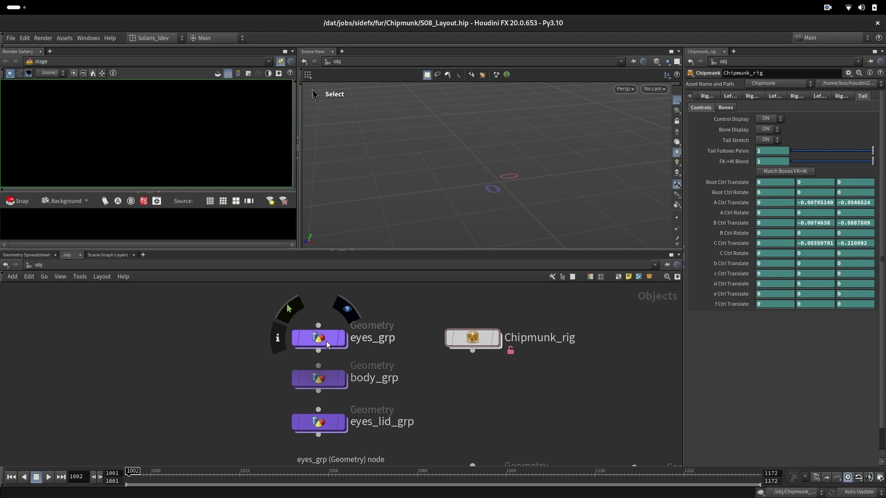
Open body_grp and examine the st attribute code in attribwrangle and the stgroom code in attribwrangle1.
{"action": "double_click", "coordinate": [321, 383]}
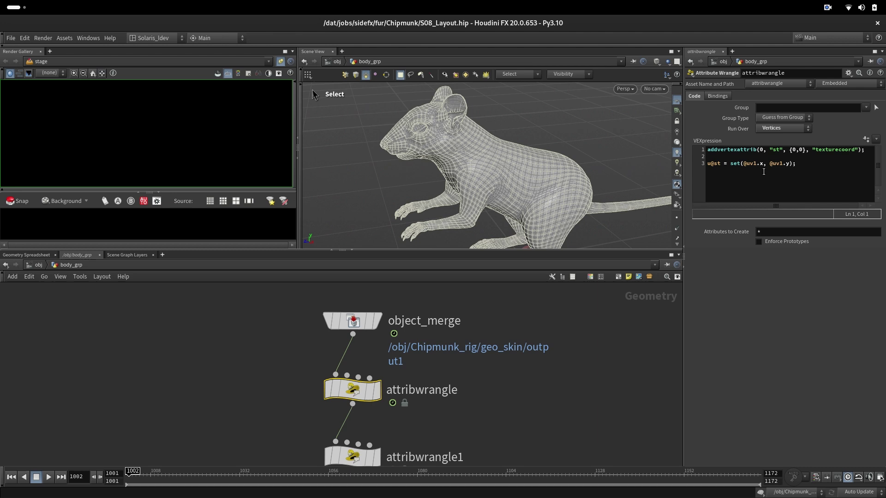
{"action": "double_click", "coordinate": [773, 150]}
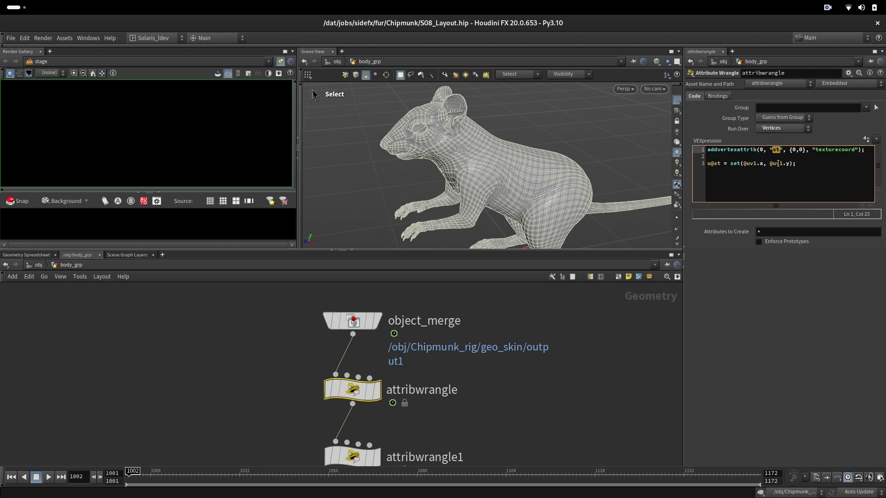
{"action": "middle_click_drag", "start_coordinate": [404, 402], "coordinate": [388, 331]}
{"action": "left_click_drag", "start_coordinate": [285, 344], "coordinate": [398, 414]}
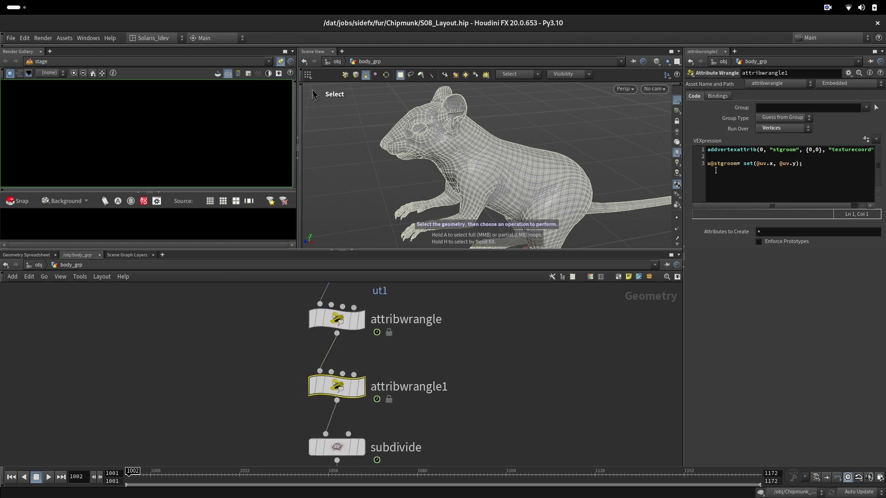
{"action": "left_click", "coordinate": [758, 163]}
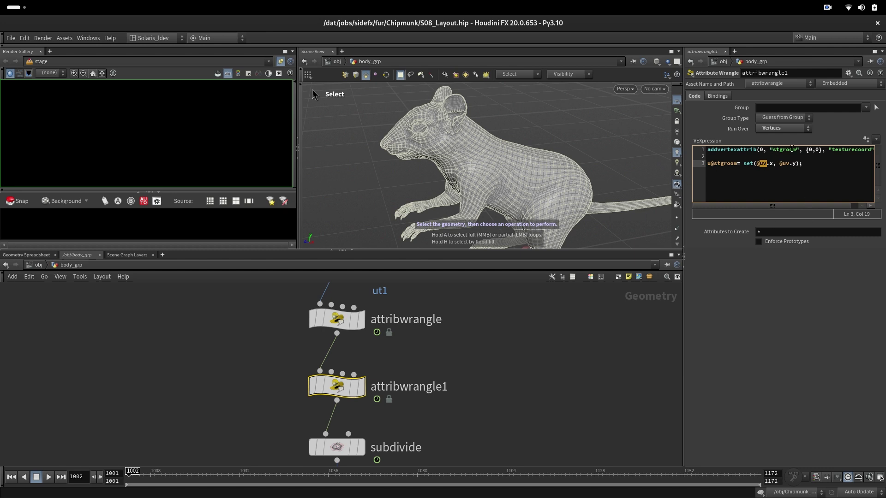
{"action": "left_click_drag", "start_coordinate": [797, 206], "coordinate": [819, 212]}
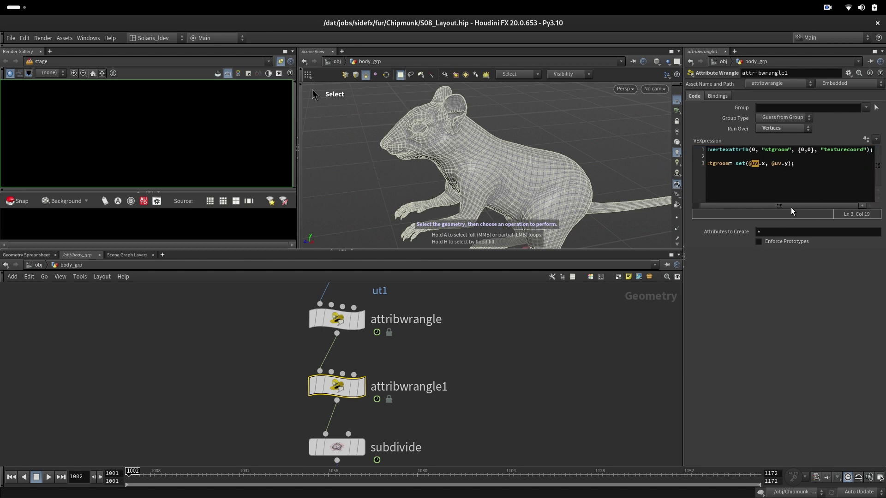
{"action": "scroll", "coordinate": [792, 211], "scroll_direction": "left", "scroll_amount": 1}
Inspect body_grp's subdivide and clean nodes, and check the deforming output at frame 1020 before going back to frame 1001.
{"action": "middle_click_drag", "start_coordinate": [335, 453], "coordinate": [335, 358]}
{"action": "left_click", "coordinate": [336, 355]}
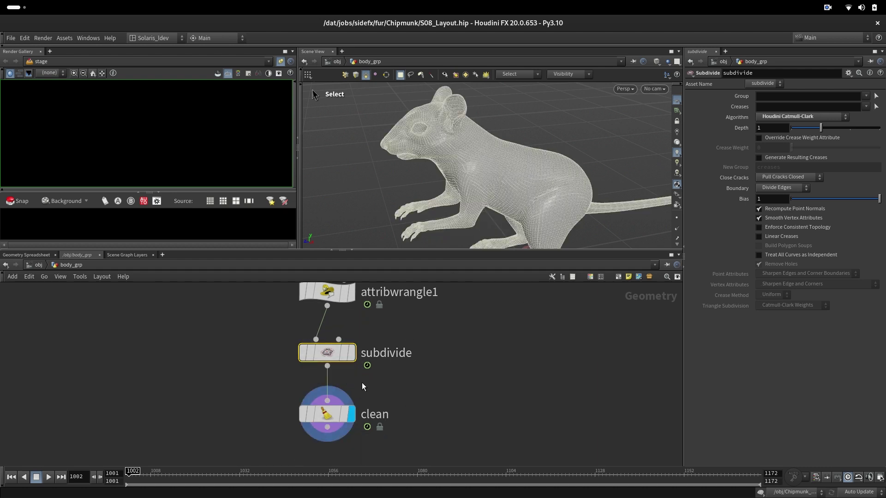
{"action": "left_click", "coordinate": [327, 413]}
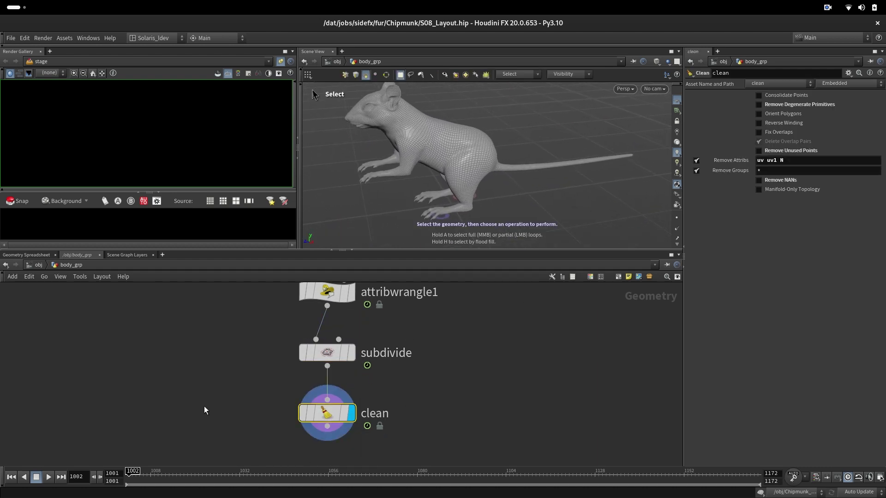
{"action": "left_click", "coordinate": [195, 473]}
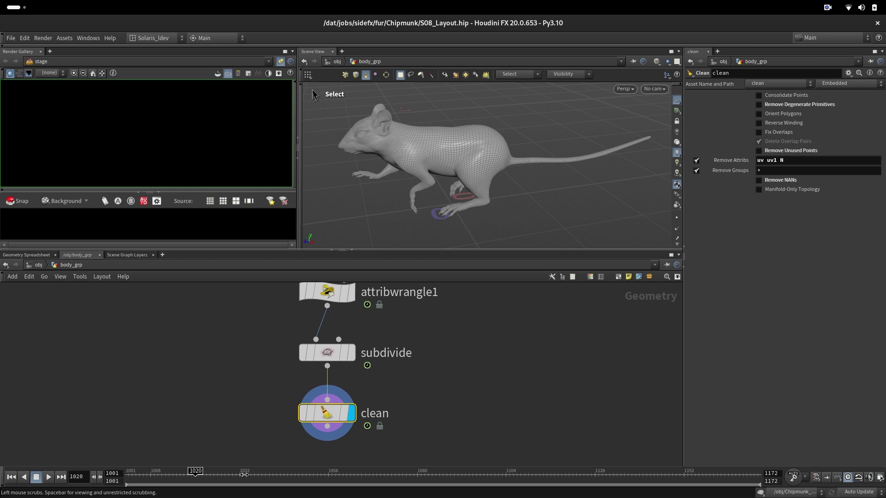
{"action": "left_click", "coordinate": [132, 474]}
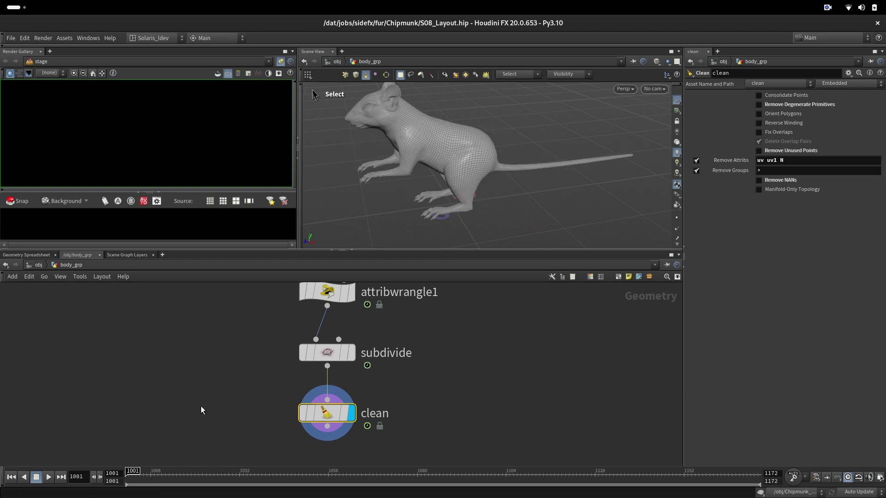
Return to the object level, display eyes_grp, body_grp and eyes_lid_grp together, and view the model from the front side.
{"action": "key", "text": "u"}
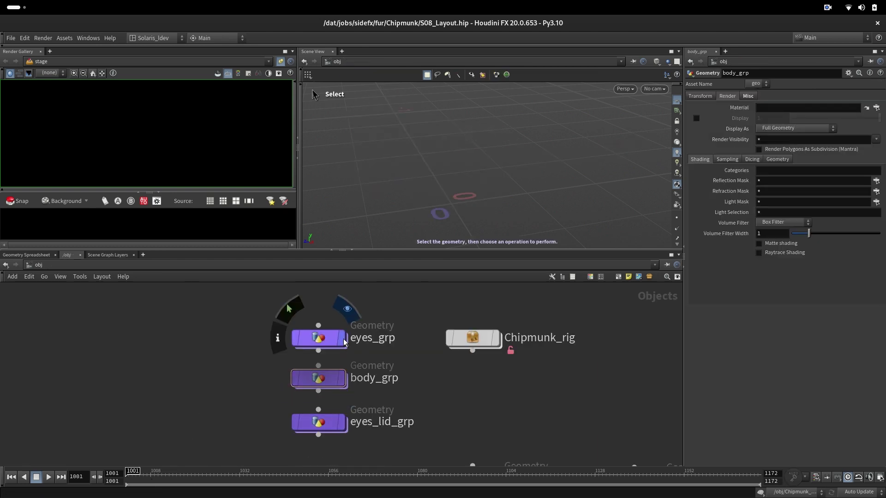
{"action": "left_click", "coordinate": [342, 337]}
{"action": "left_click", "coordinate": [343, 378]}
{"action": "left_click", "coordinate": [343, 422]}
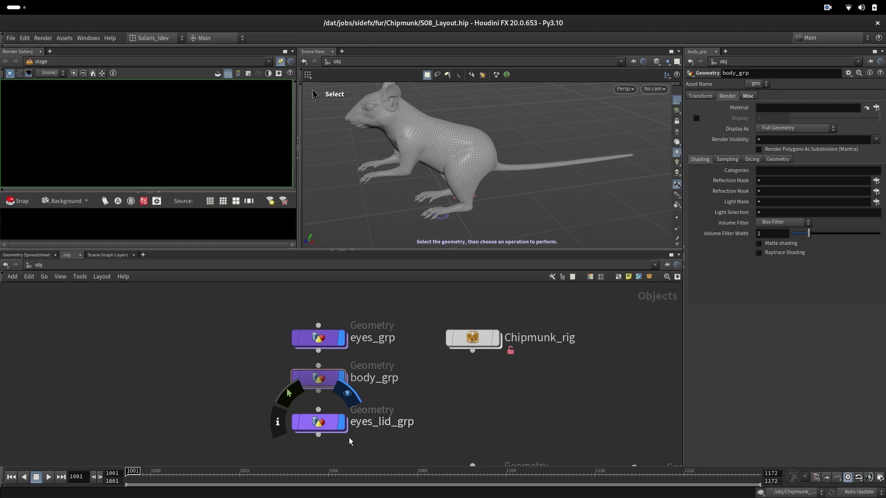
{"action": "left_click", "coordinate": [323, 339]}
{"action": "left_click_drag", "start_coordinate": [387, 167], "coordinate": [491, 172], "text": "alt"}
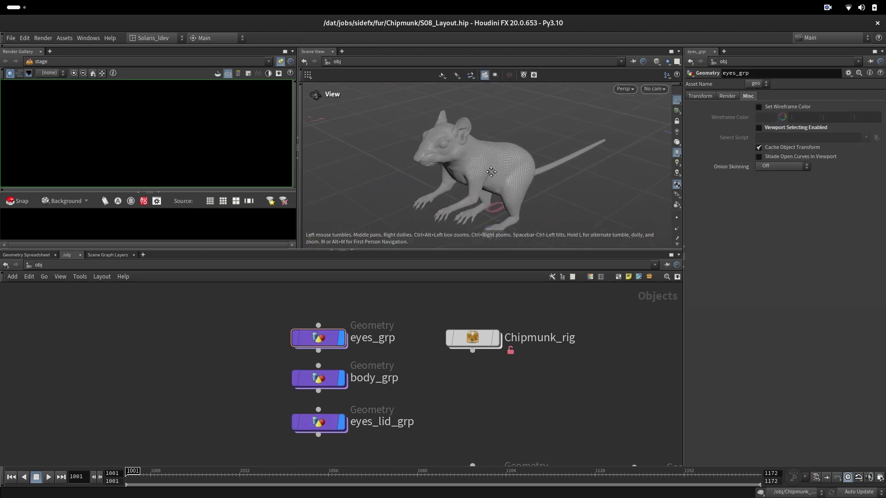
Display Chipmunk_rig briefly to compare it with the extracted geometry groups, and hide it again.
{"action": "key", "text": "s"}
{"action": "left_click", "coordinate": [475, 338]}
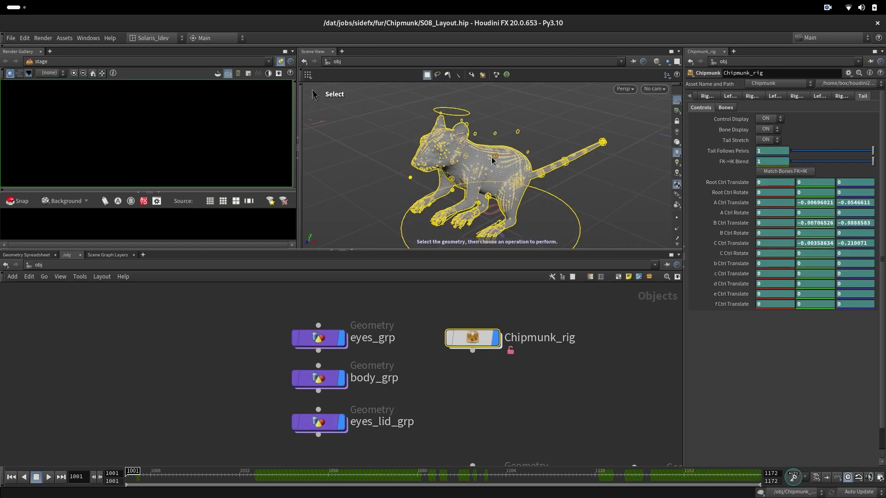
{"action": "left_click", "coordinate": [486, 411]}
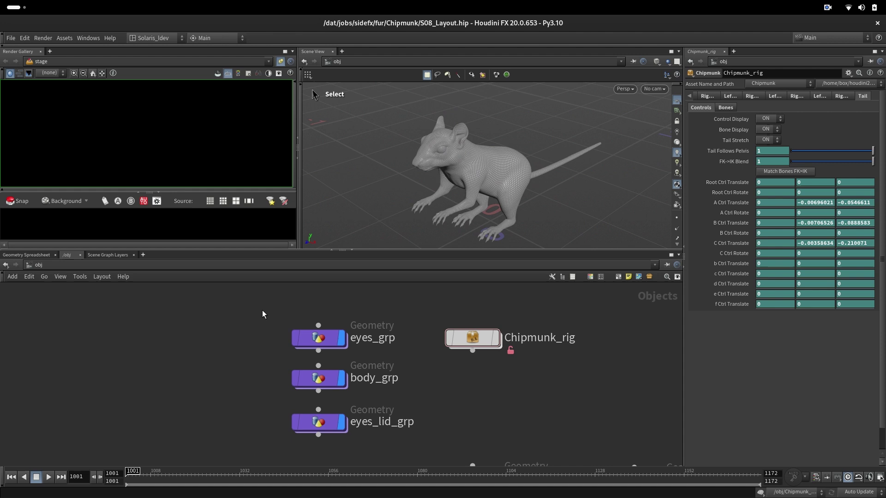
Open Chipmunk_rest and inspect its object_merge2 source and the subdivide1 settings.
{"action": "middle_click_drag", "start_coordinate": [439, 399], "coordinate": [350, 316]}
{"action": "scroll", "coordinate": [416, 340], "scroll_direction": "down", "scroll_amount": 3}
{"action": "middle_click_drag", "start_coordinate": [417, 342], "coordinate": [370, 339]}
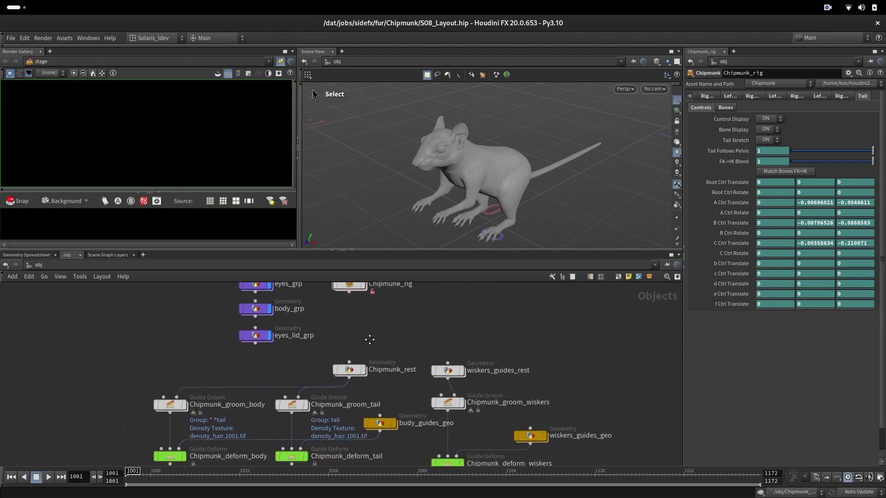
{"action": "scroll", "coordinate": [370, 340], "scroll_direction": "up", "scroll_amount": 3}
{"action": "left_click", "coordinate": [352, 406]}
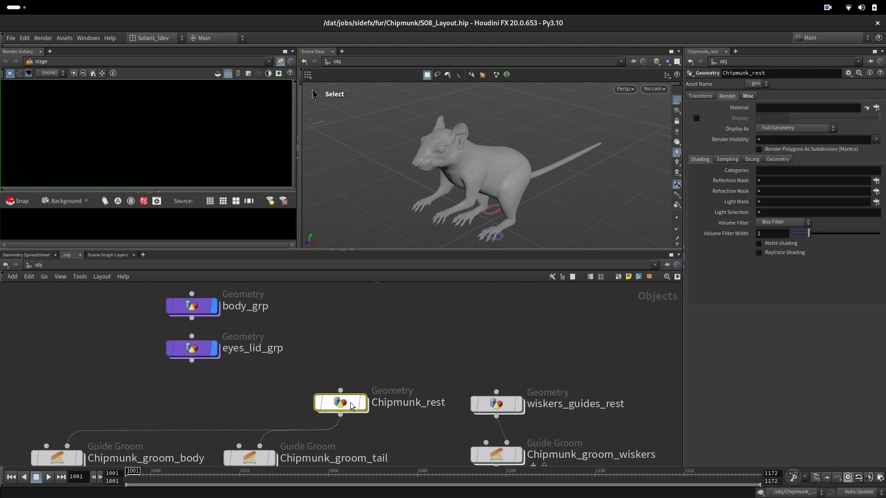
{"action": "double_click", "coordinate": [352, 406]}
{"action": "left_click_drag", "start_coordinate": [278, 306], "coordinate": [375, 371]}
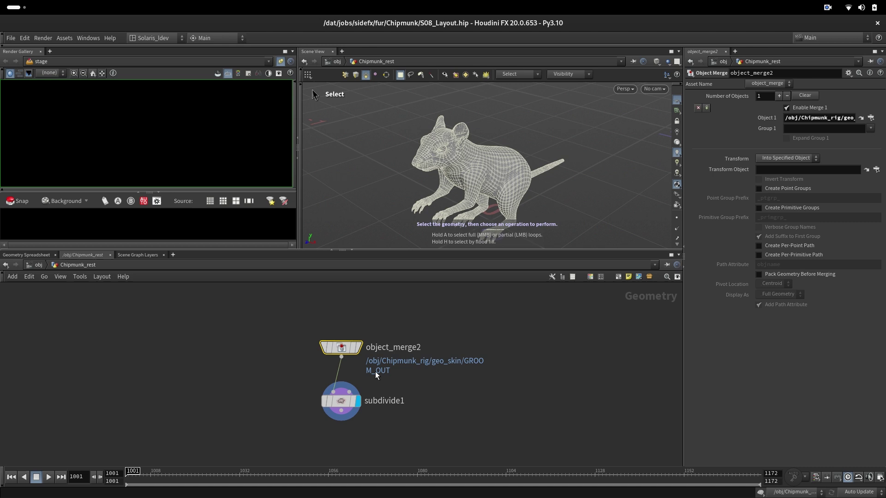
{"action": "left_click", "coordinate": [344, 408]}
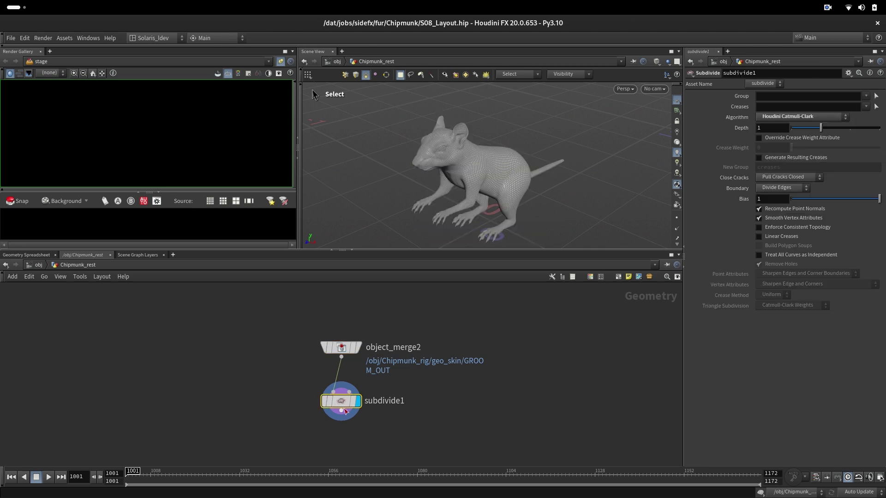
Return to the object level and display the guide hairs of Chipmunk_groom_tail and Chipmunk_groom_body.
{"action": "key", "text": "u"}
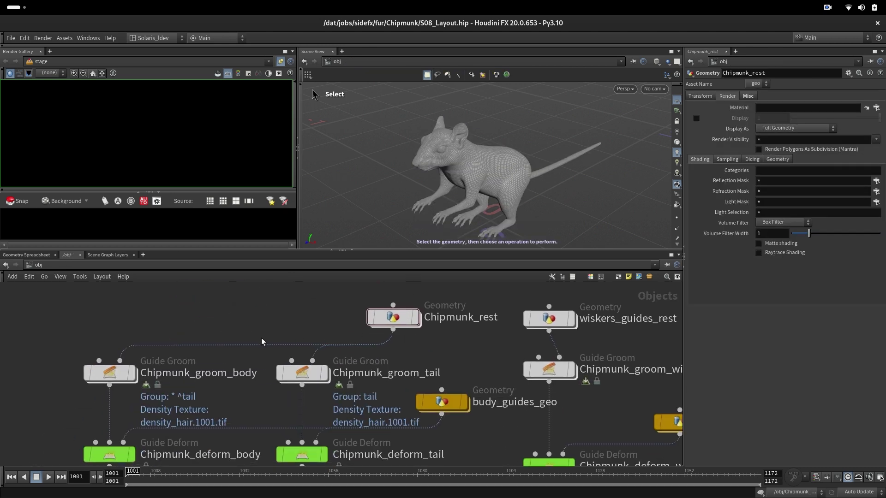
{"action": "left_click", "coordinate": [376, 399]}
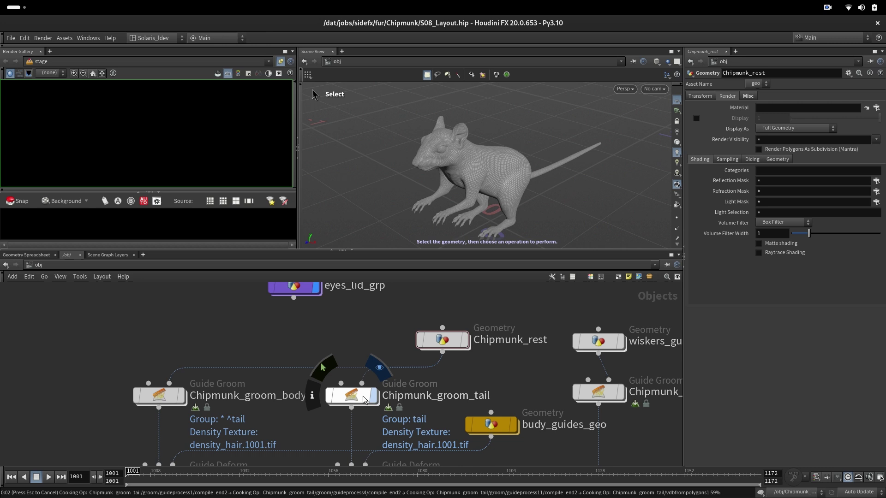
{"action": "left_click", "coordinate": [364, 398]}
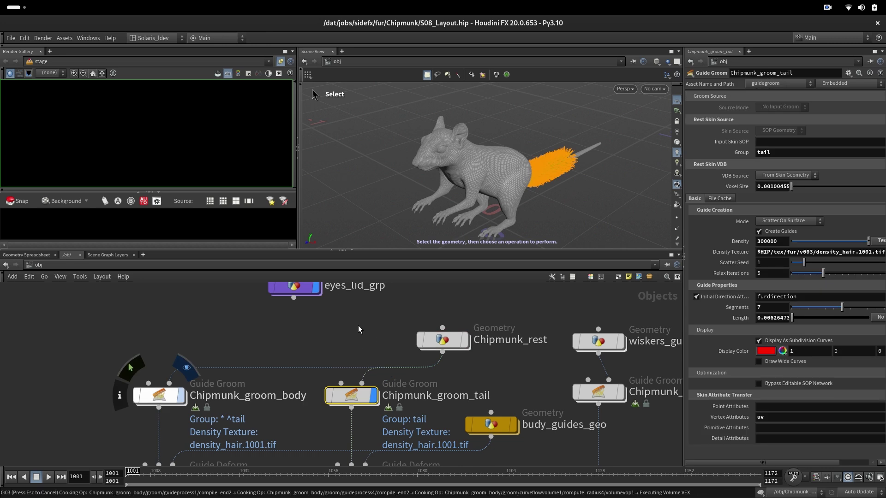
{"action": "middle_click_drag", "start_coordinate": [358, 325], "coordinate": [349, 401]}
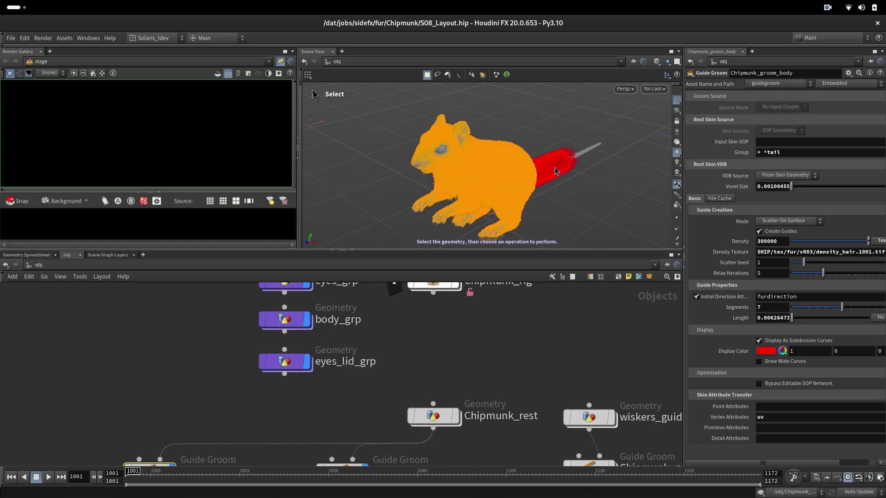
Reopen Chipmunk_rest and check that object_merge2 references the GROOM_OUT null of geo_skin.
{"action": "middle_click_drag", "start_coordinate": [390, 330], "coordinate": [399, 374]}
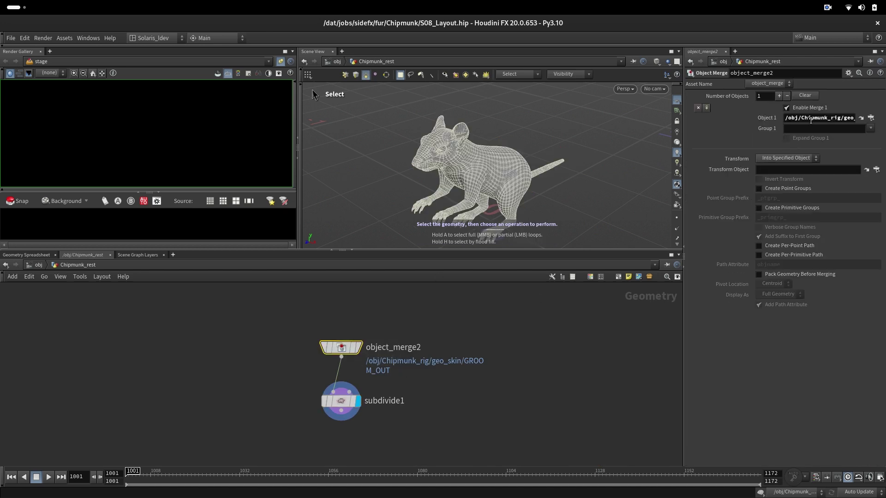
{"action": "left_click_drag", "start_coordinate": [810, 120], "coordinate": [884, 120]}
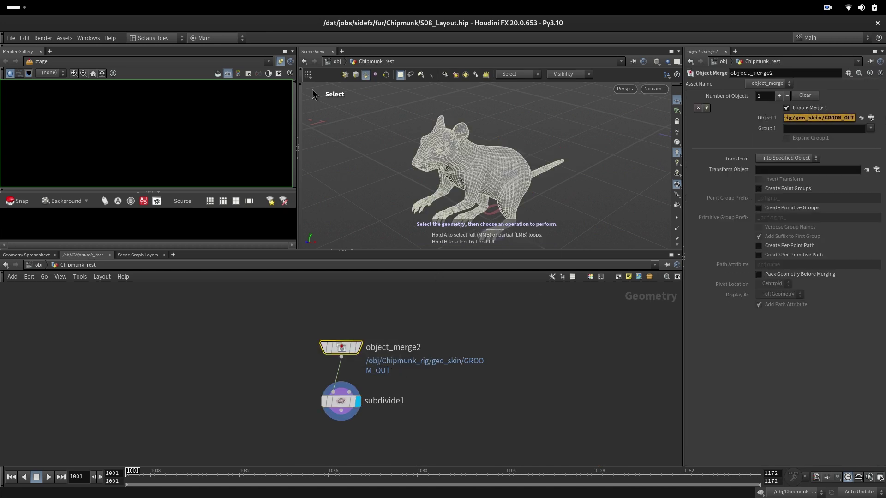
{"action": "double_click", "coordinate": [836, 116]}
Return to the object level, hide Chipmunk_groom_tail and Chipmunk_groom_body, and view Chipmunk_rest on its own.
{"action": "key", "text": "u"}
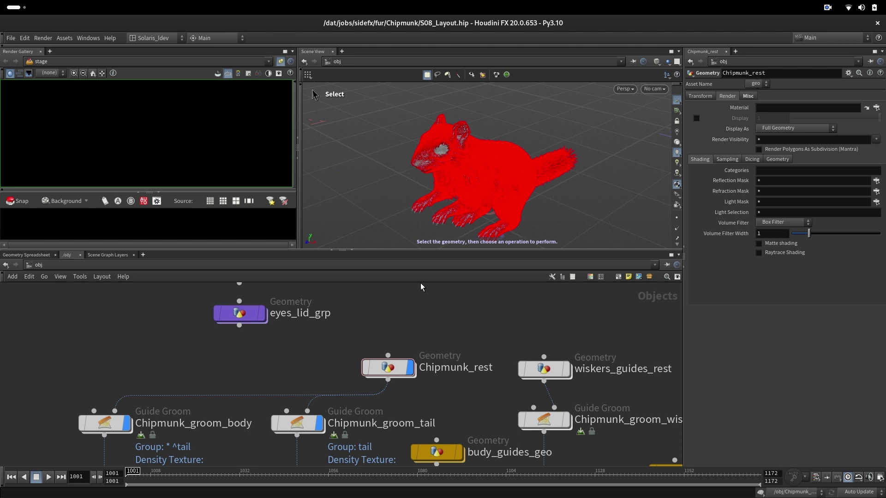
{"action": "left_click", "coordinate": [319, 423]}
{"action": "left_click", "coordinate": [127, 423]}
{"action": "left_click", "coordinate": [410, 368]}
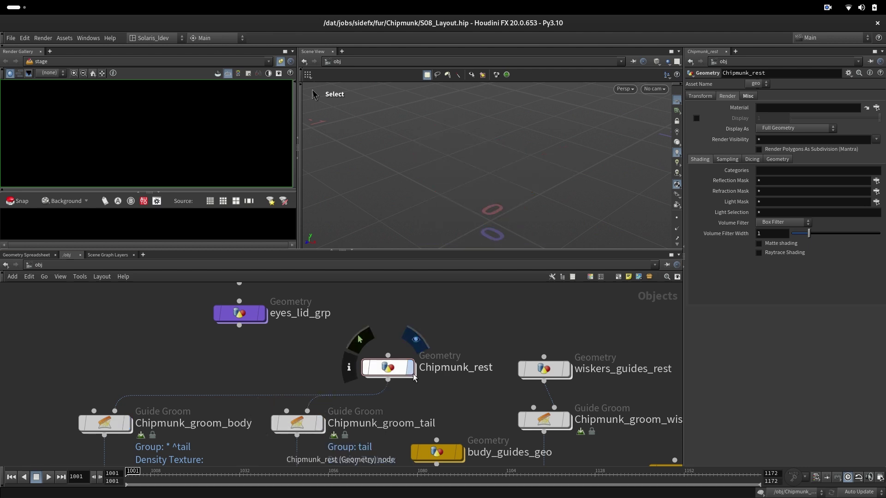
{"action": "left_click", "coordinate": [410, 368]}
{"action": "left_click_drag", "start_coordinate": [486, 185], "coordinate": [465, 172], "text": "alt"}
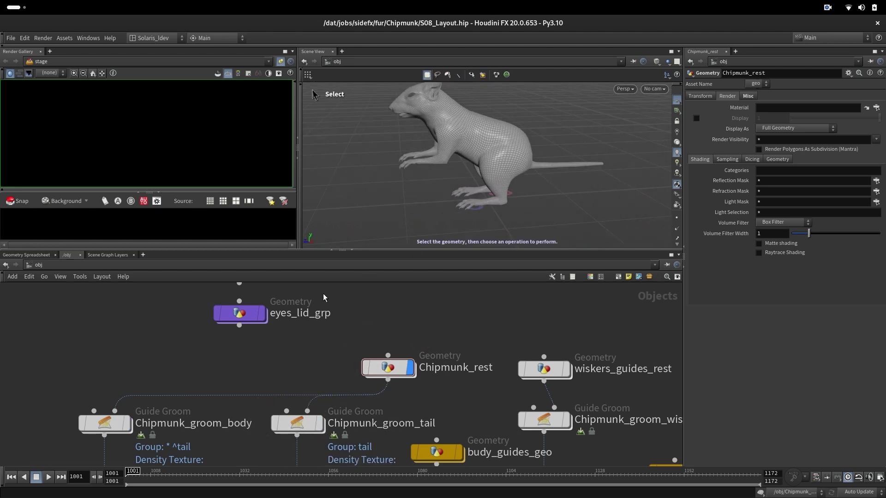
Display the Chipmunk_groom_tail and Chipmunk_groom_body guides again over the rest geometry.
{"action": "left_click", "coordinate": [320, 424]}
{"action": "left_click", "coordinate": [127, 422]}
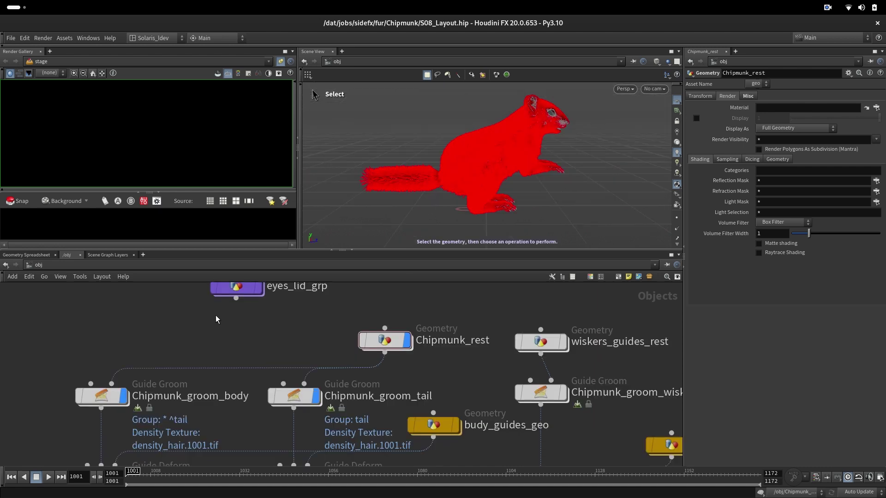
{"action": "middle_click_drag", "start_coordinate": [153, 327], "coordinate": [245, 313]}
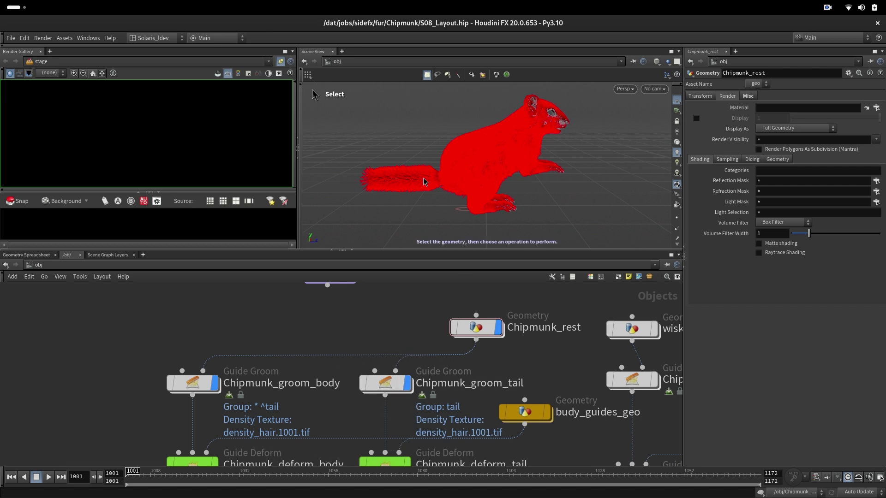
Open the groom network of Chipmunk_groom_body and examine its input nodes and curve drawing setup.
{"action": "double_click", "coordinate": [194, 390]}
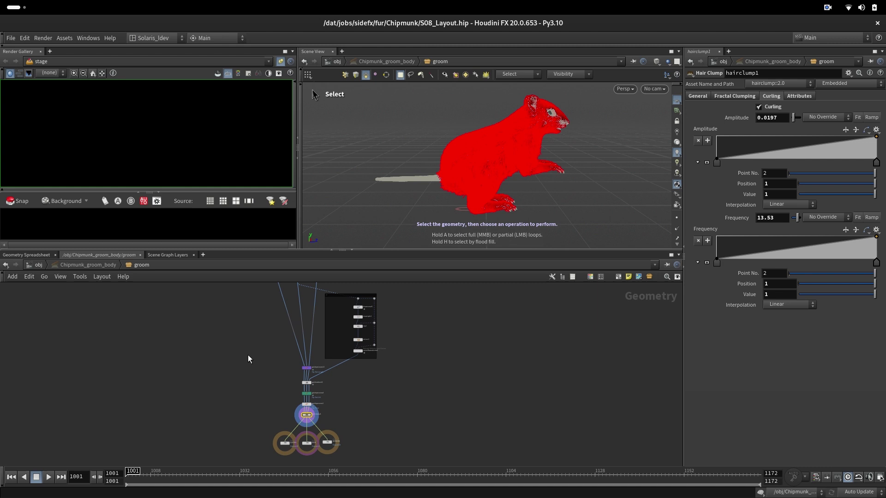
{"action": "right_click_drag", "start_coordinate": [255, 318], "coordinate": [290, 305]}
{"action": "middle_click_drag", "start_coordinate": [291, 302], "coordinate": [224, 384]}
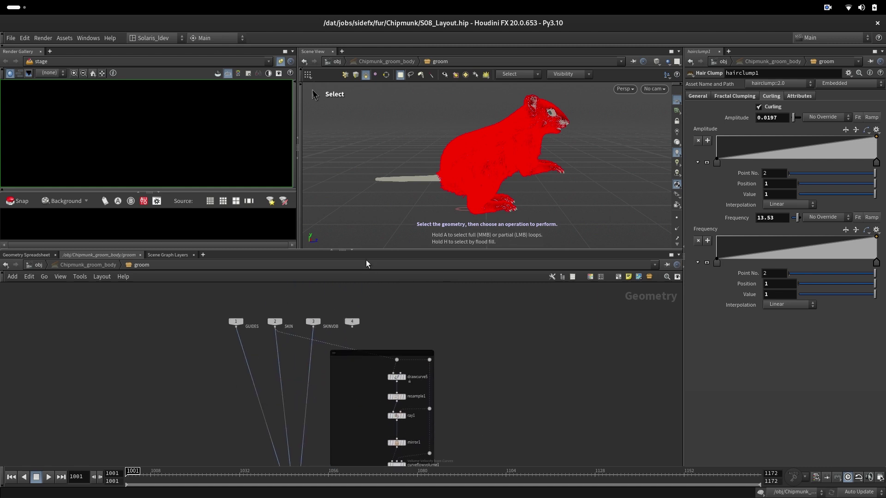
Display the drawcurve5 node in the body groom network and inspect its drawn curves and stroke settings.
{"action": "right_click_drag", "start_coordinate": [456, 362], "coordinate": [515, 349]}
{"action": "middle_click_drag", "start_coordinate": [443, 356], "coordinate": [503, 346]}
{"action": "left_click", "coordinate": [375, 389]}
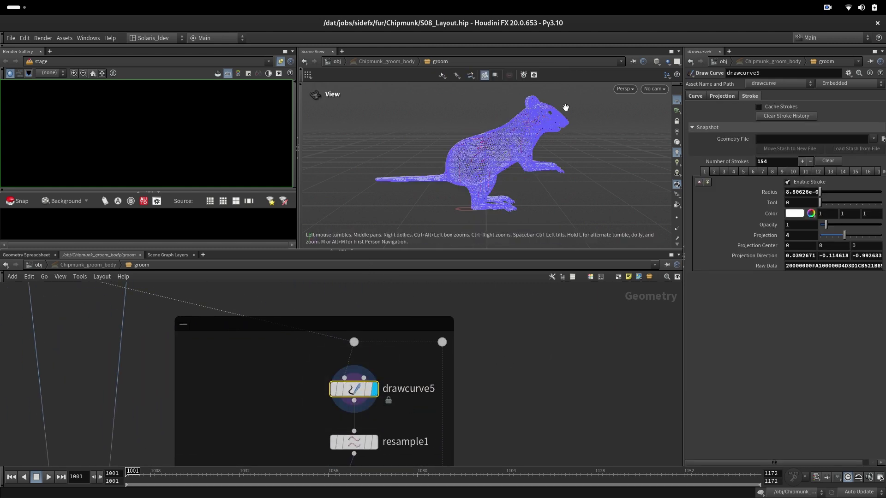
{"action": "right_click_drag", "start_coordinate": [533, 113], "coordinate": [626, 94], "text": "alt"}
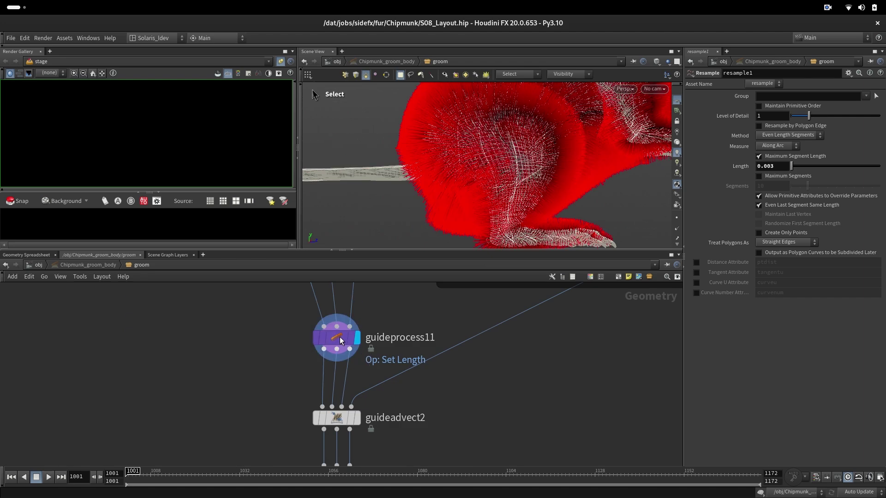
Examine the guides produced by guideprocess11 (Set Length) and the guideadvect2 node on the chipmunk body.
{"action": "left_click", "coordinate": [339, 337]}
{"action": "scroll", "coordinate": [579, 134], "scroll_direction": "down", "scroll_amount": 6}
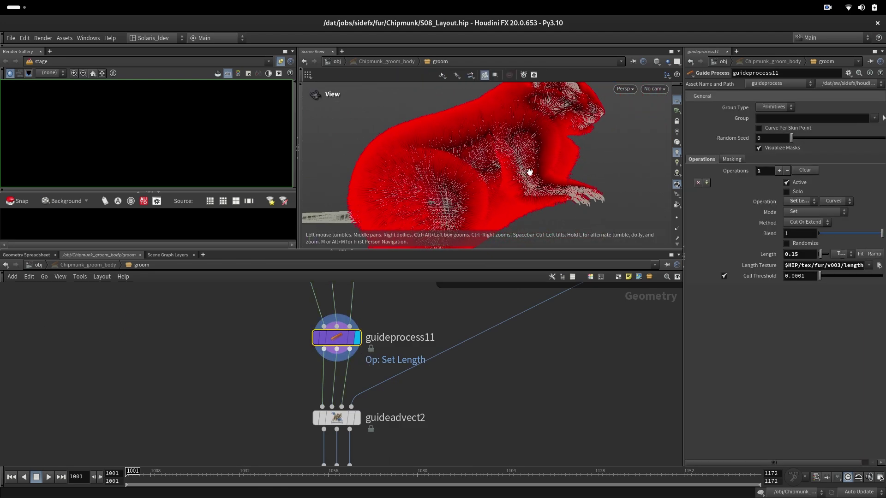
{"action": "left_click_drag", "start_coordinate": [515, 176], "coordinate": [567, 175]}
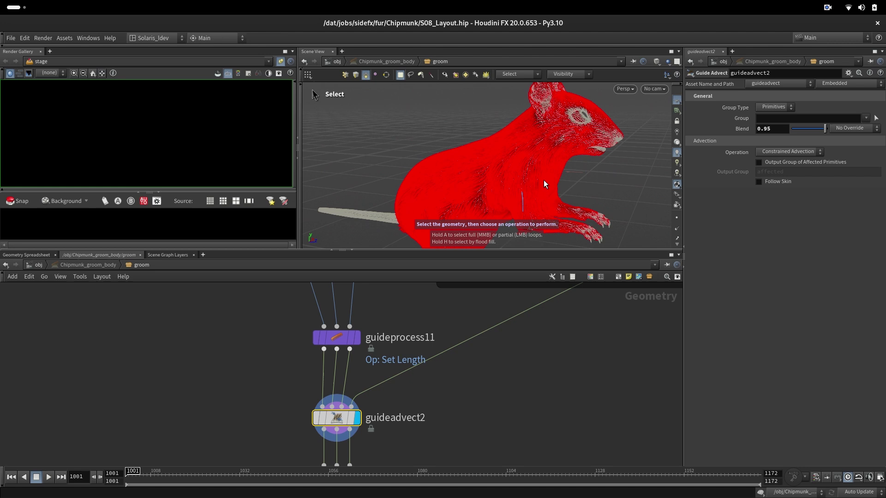
{"action": "left_click_drag", "start_coordinate": [584, 175], "coordinate": [540, 181]}
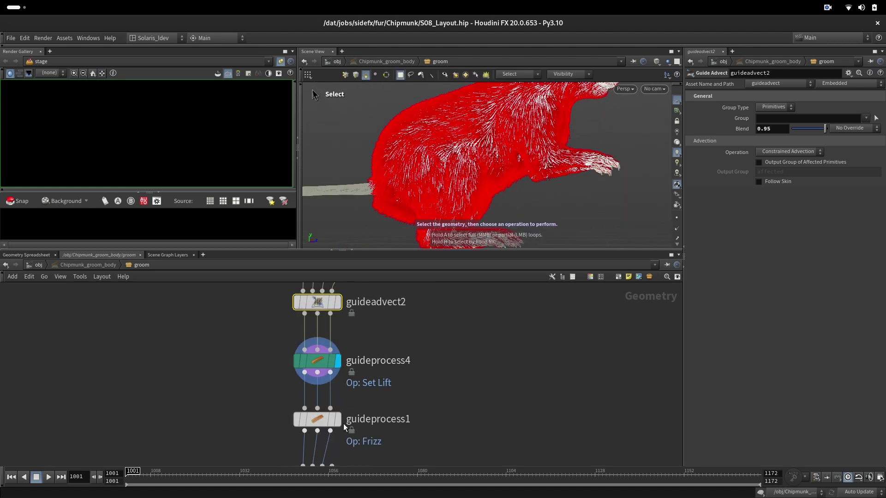
Display guideprocess1 (Frizz), check its full amplitude texture path, and inspect the frizzed guides over the body.
{"action": "left_click", "coordinate": [308, 419]}
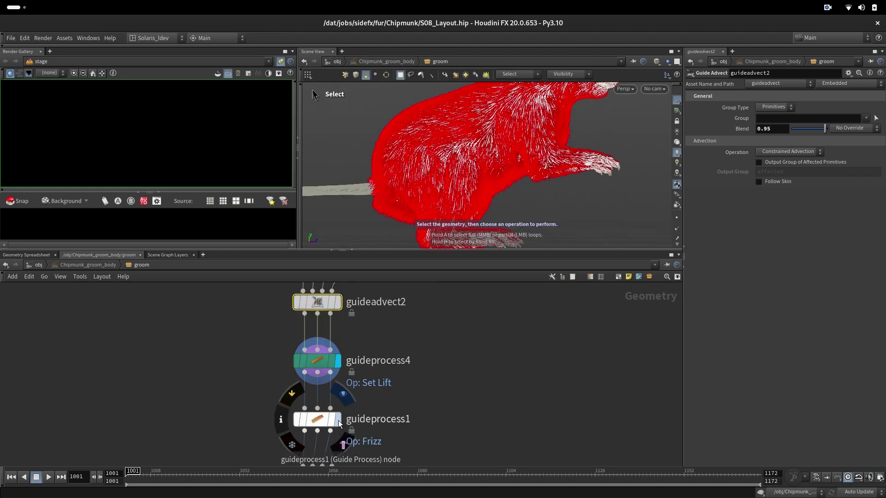
{"action": "middle_click_drag", "start_coordinate": [495, 427], "coordinate": [493, 382]}
{"action": "left_click_drag", "start_coordinate": [801, 258], "coordinate": [863, 259]}
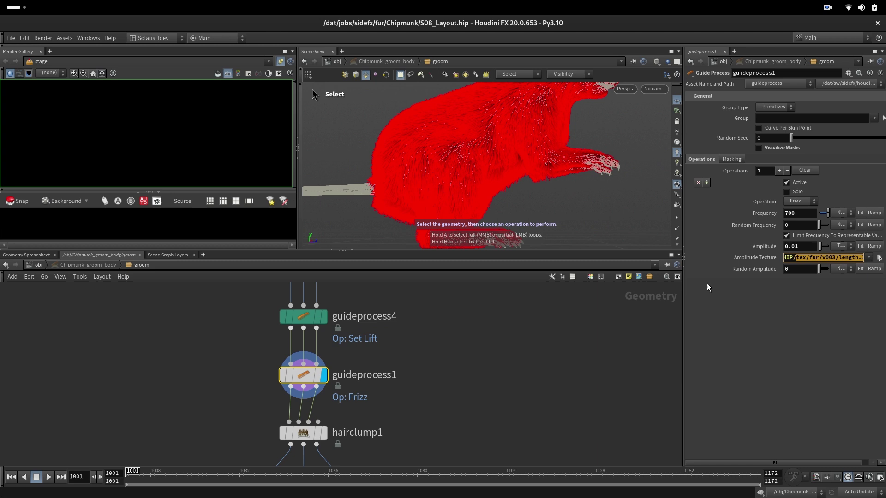
{"action": "left_click_drag", "start_coordinate": [801, 257], "coordinate": [879, 259]}
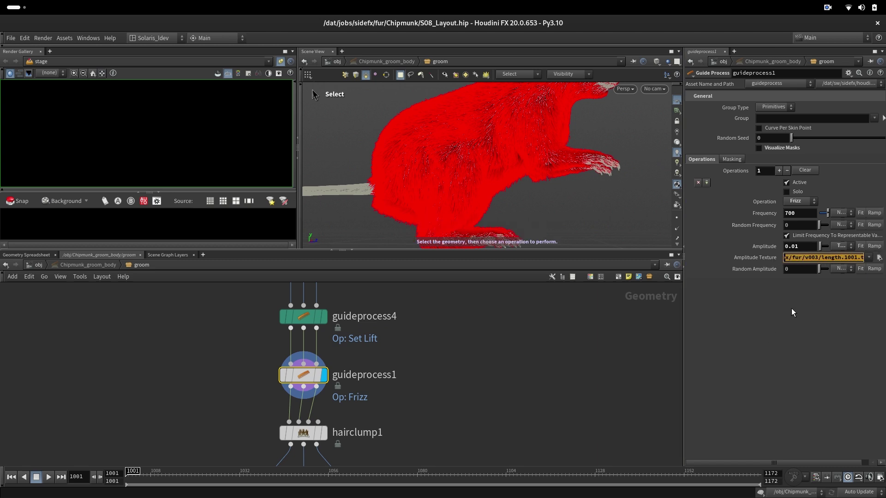
{"action": "left_click", "coordinate": [818, 324]}
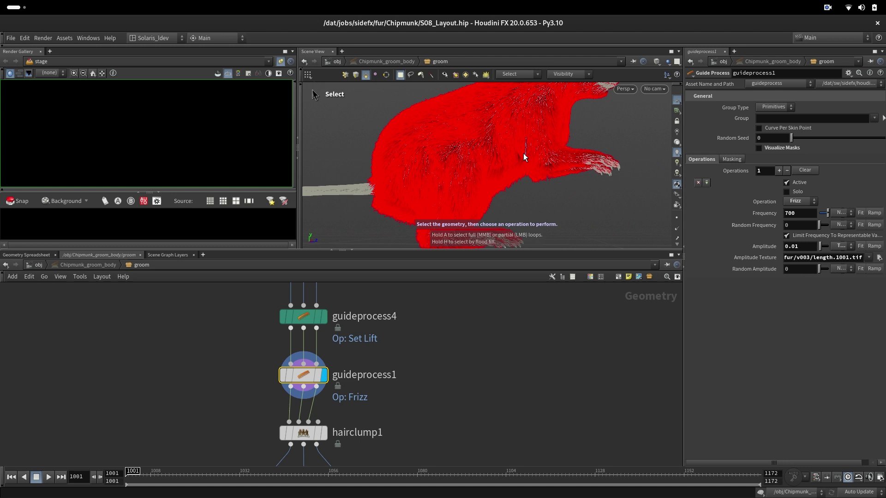
{"action": "key", "text": "Escape"}
{"action": "left_click_drag", "start_coordinate": [538, 159], "coordinate": [522, 169]}
{"action": "mouse_move", "coordinate": [392, 344]}
{"action": "middle_mouse_down"}
{"action": "mouse_move", "coordinate": [399, 365]}
{"action": "mouse_move", "coordinate": [396, 350]}
{"action": "middle_mouse_up"}
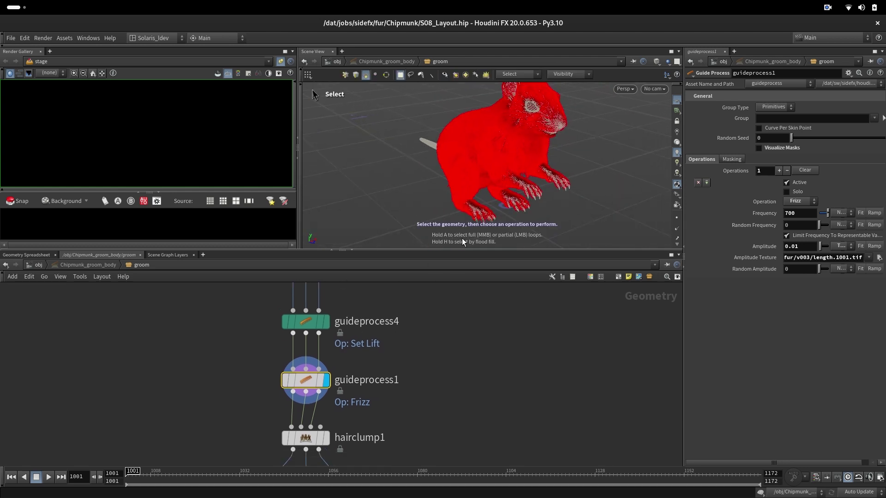
{"action": "middle_click_drag", "start_coordinate": [441, 318], "coordinate": [452, 370]}
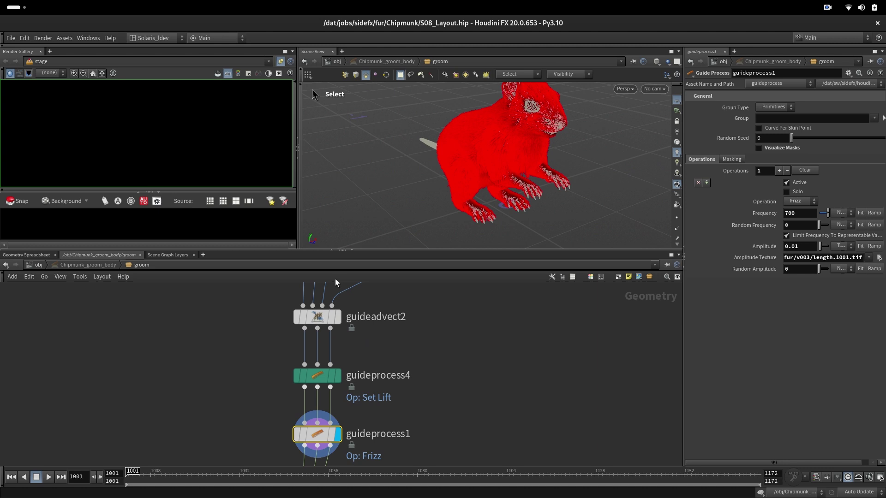
Display the hairclump1 node at the end of the body groom network and inspect its clumped guides.
{"action": "scroll", "coordinate": [403, 323], "scroll_direction": "down", "scroll_amount": 10}
{"action": "scroll", "coordinate": [422, 364], "scroll_direction": "up", "scroll_amount": 2}
{"action": "left_click", "coordinate": [347, 323]}
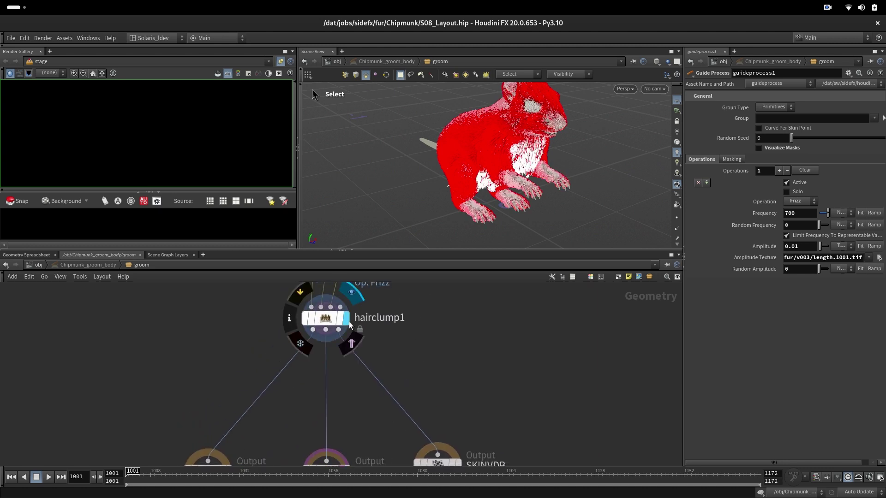
{"action": "left_click", "coordinate": [330, 319]}
{"action": "left_click_drag", "start_coordinate": [417, 238], "coordinate": [476, 179], "text": "alt"}
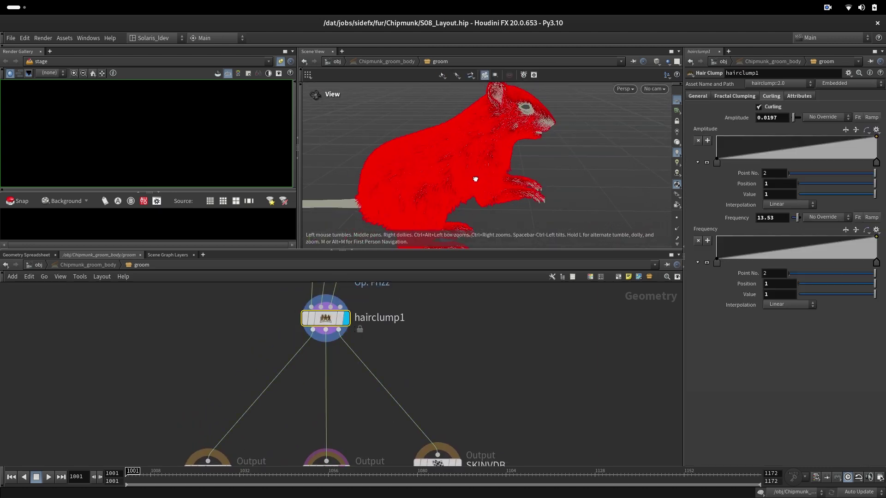
Return to the object level and open the groom network of Chipmunk_groom_tail to view the tail guides.
{"action": "left_click", "coordinate": [65, 266]}
{"action": "left_click", "coordinate": [43, 265]}
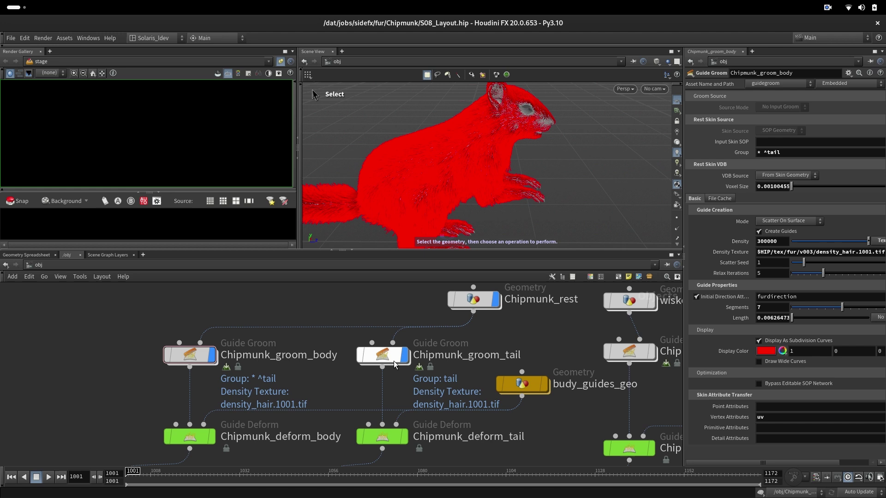
{"action": "double_click", "coordinate": [394, 363]}
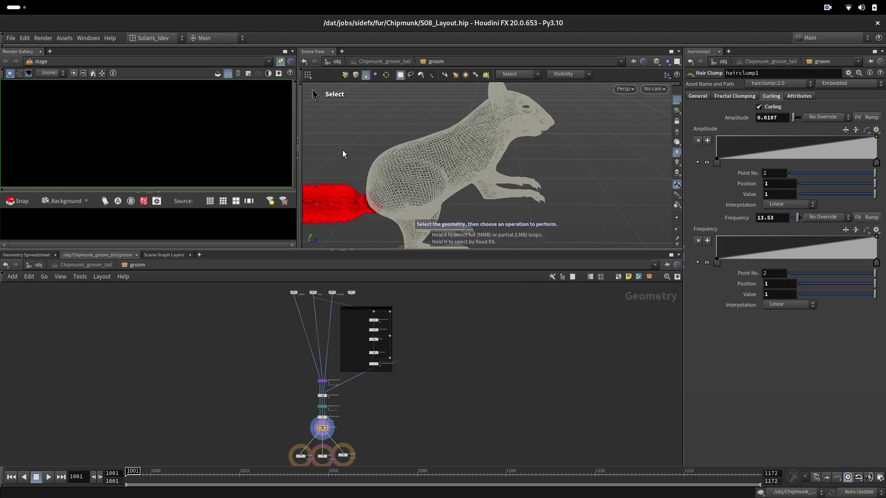
{"action": "middle_click_drag", "start_coordinate": [344, 153], "coordinate": [423, 127], "text": "alt"}
At the object level, hide Chipmunk_rest, Chipmunk_groom_tail and Chipmunk_groom_body, and display budy_guides_geo instead.
{"action": "key", "text": "u"}
{"action": "middle_click_drag", "start_coordinate": [496, 319], "coordinate": [449, 319]}
{"action": "left_click", "coordinate": [431, 319]}
{"action": "left_click", "coordinate": [339, 372]}
{"action": "left_click", "coordinate": [147, 371]}
{"action": "left_click_drag", "start_coordinate": [461, 362], "coordinate": [464, 360]}
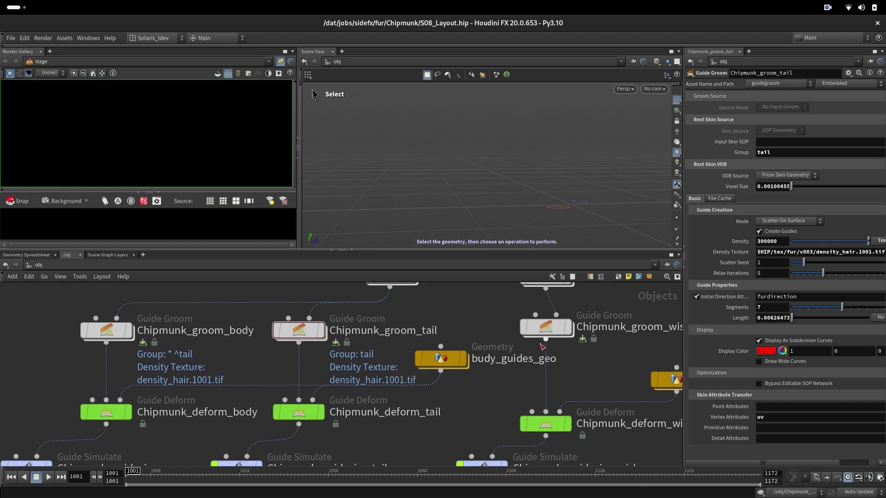
{"action": "left_click", "coordinate": [463, 360]}
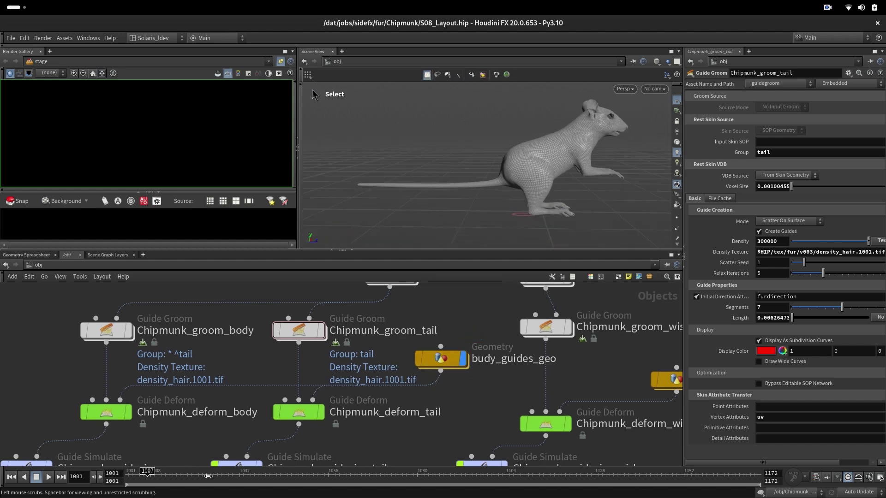
Move to frame 1031 and display the Chipmunk_deform_body and Chipmunk_deform_tail guides over the animated budy_guides_geo.
{"action": "left_click_drag", "start_coordinate": [208, 476], "coordinate": [237, 477]}
{"action": "middle_click_drag", "start_coordinate": [323, 447], "coordinate": [400, 405]}
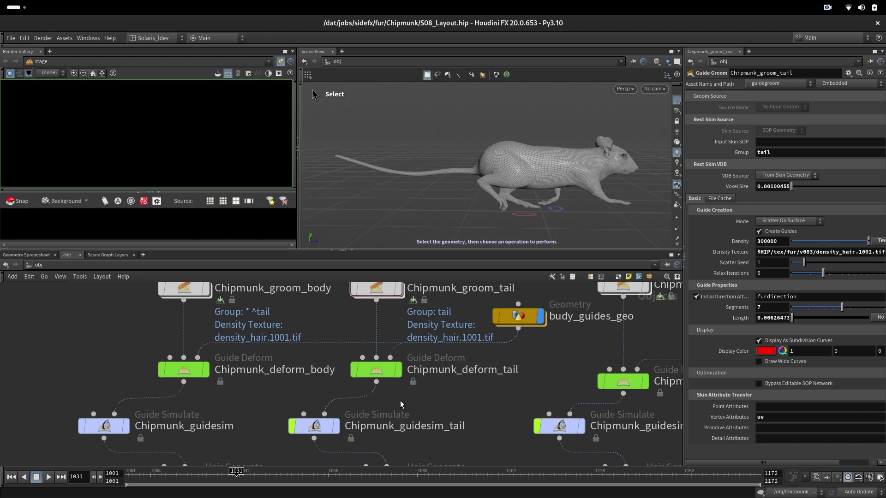
{"action": "left_click", "coordinate": [518, 317]}
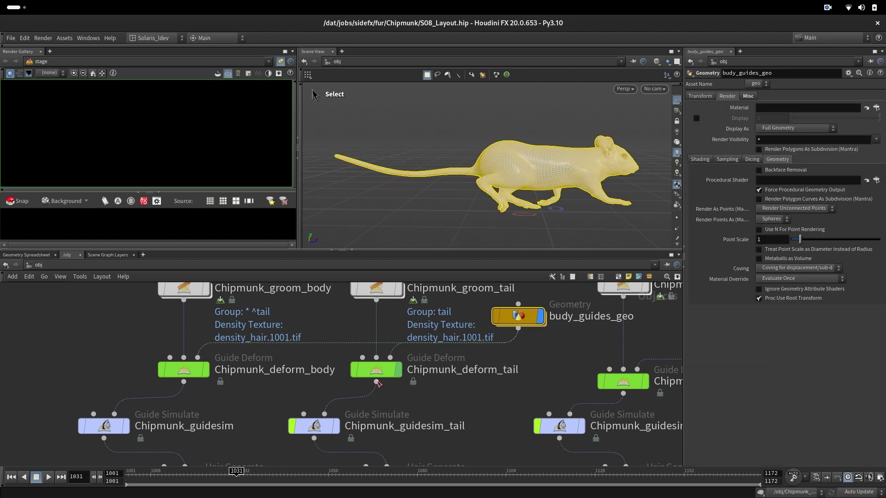
{"action": "left_click", "coordinate": [206, 370]}
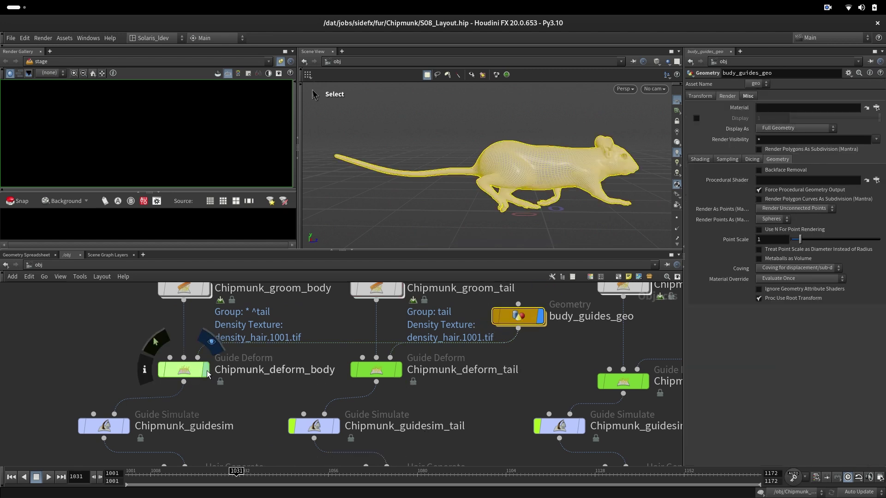
{"action": "left_click", "coordinate": [398, 369]}
{"action": "key", "text": "Escape"}
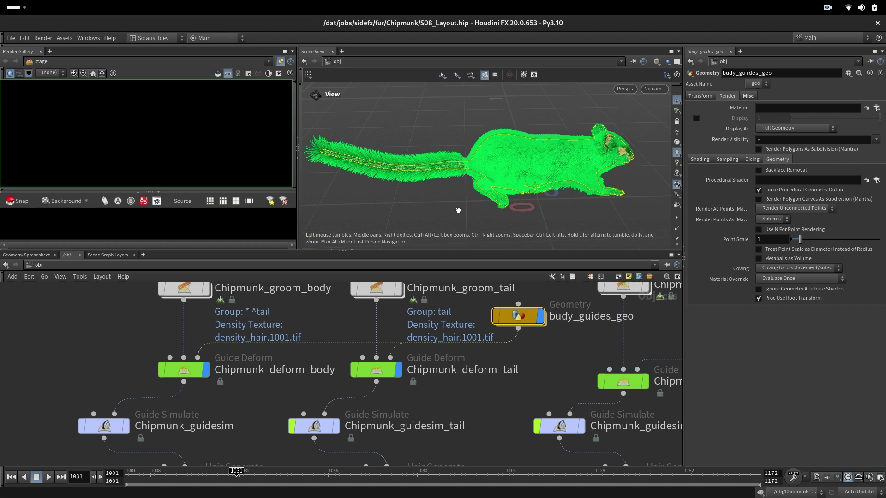
Select Chipmunk_guidesim to view its simulation settings and return the timeline to frame 1001.
{"action": "left_click_drag", "start_coordinate": [458, 210], "coordinate": [456, 211], "text": "alt"}
{"action": "middle_click_drag", "start_coordinate": [317, 324], "coordinate": [321, 274]}
{"action": "middle_click_drag", "start_coordinate": [230, 376], "coordinate": [312, 358]}
{"action": "left_click", "coordinate": [192, 363]}
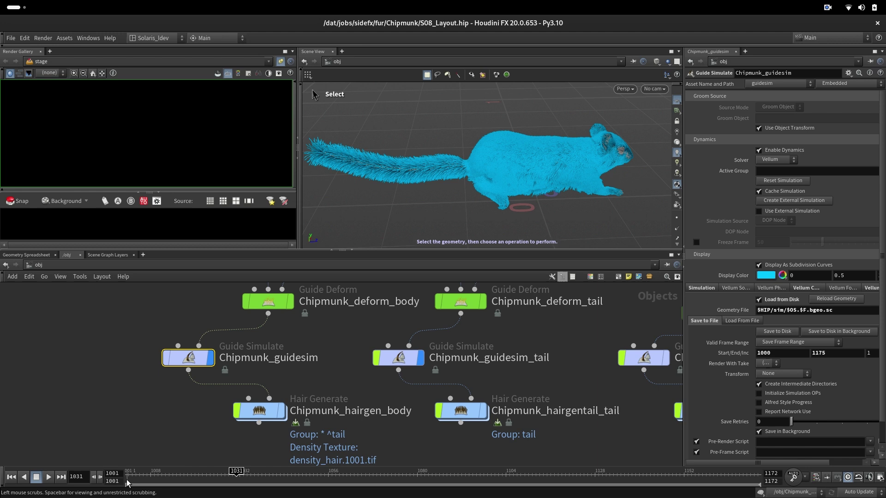
{"action": "left_click", "coordinate": [127, 483]}
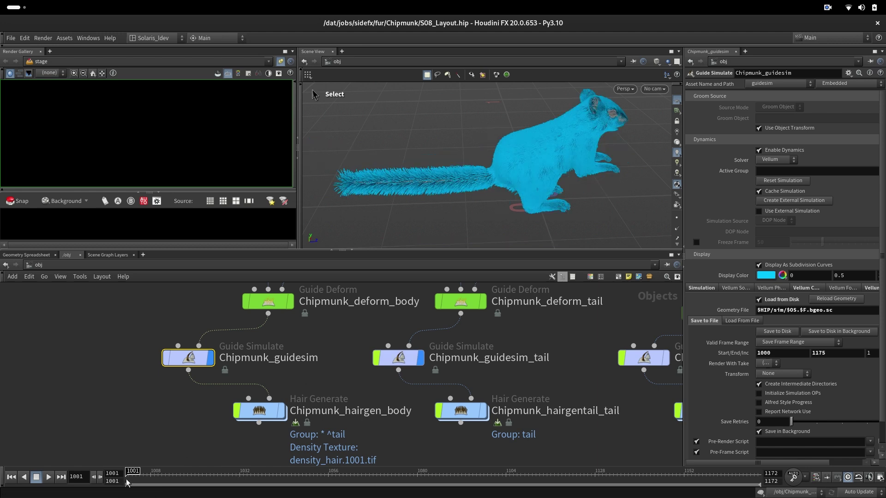
Examine the simulated guides up close around the chipmunk's back and tail base.
{"action": "key", "text": "Escape"}
{"action": "scroll", "coordinate": [520, 152], "scroll_direction": "up", "scroll_amount": 5}
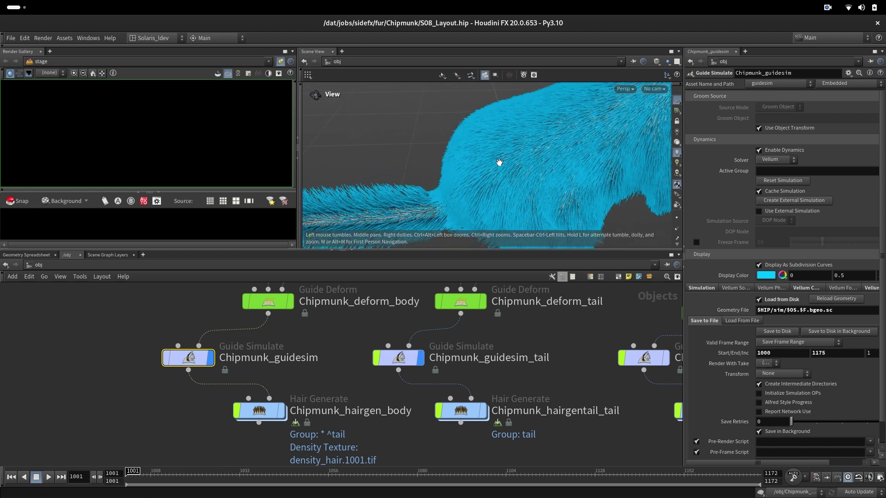
{"action": "left_click_drag", "start_coordinate": [485, 176], "coordinate": [444, 154]}
{"action": "scroll", "coordinate": [533, 148], "scroll_direction": "down", "scroll_amount": 3}
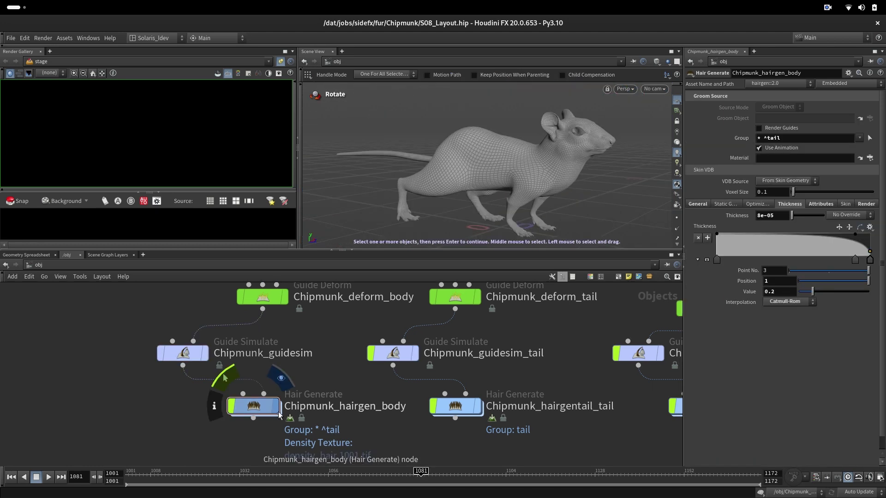
Open the modify network of Chipmunk_hairgen_body and review the operation and masking settings of guideprocess13 (Set Length).
{"action": "double_click", "coordinate": [255, 406]}
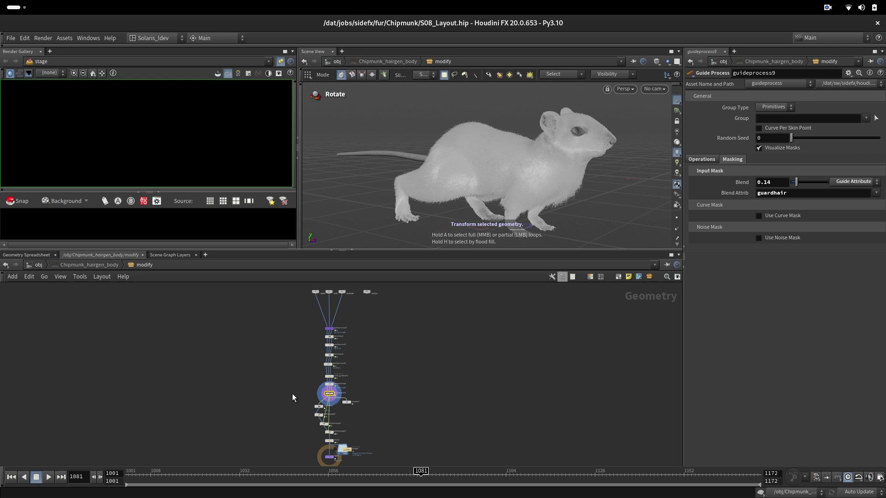
{"action": "right_click_drag", "start_coordinate": [304, 329], "coordinate": [380, 308]}
{"action": "middle_click_drag", "start_coordinate": [339, 364], "coordinate": [258, 342]}
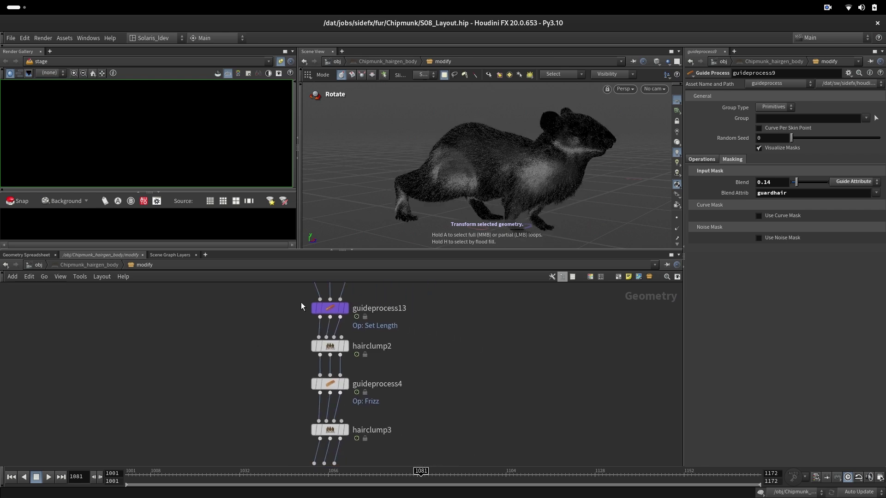
{"action": "left_click", "coordinate": [320, 307]}
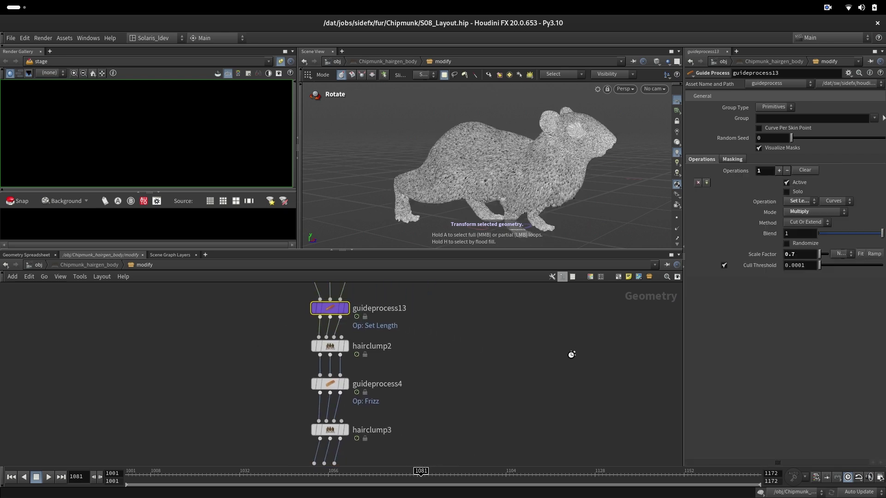
{"action": "left_click", "coordinate": [730, 158]}
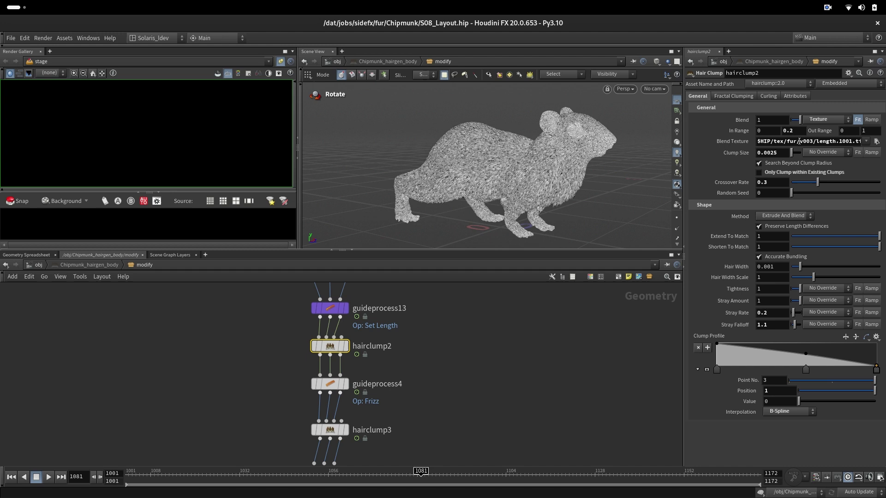
Review hairclump2's blend texture, the Frizz operation of guideprocess4, and the hairclump3 node in the modify network.
{"action": "left_click_drag", "start_coordinate": [789, 142], "coordinate": [872, 143]}
{"action": "mouse_move", "coordinate": [271, 393]}
{"action": "left_mouse_down"}
{"action": "mouse_move", "coordinate": [314, 369]}
{"action": "mouse_move", "coordinate": [387, 368]}
{"action": "left_mouse_up"}
{"action": "left_click", "coordinate": [699, 159]}
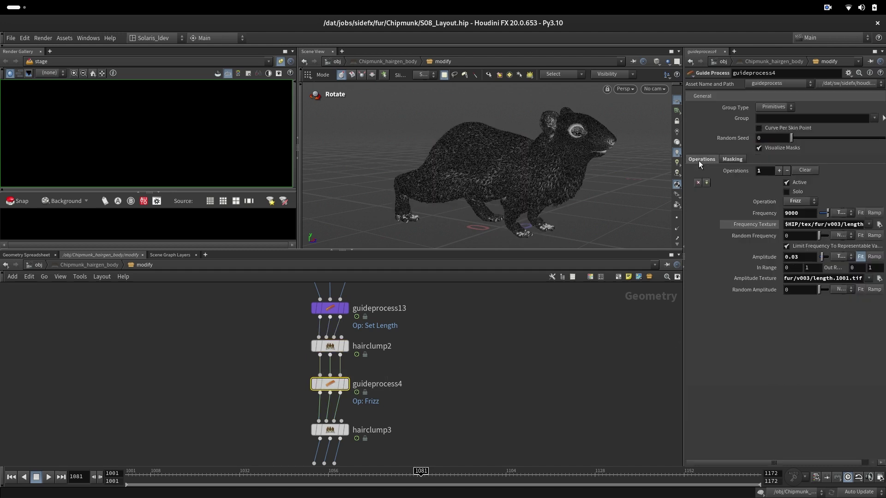
{"action": "left_click", "coordinate": [320, 349]}
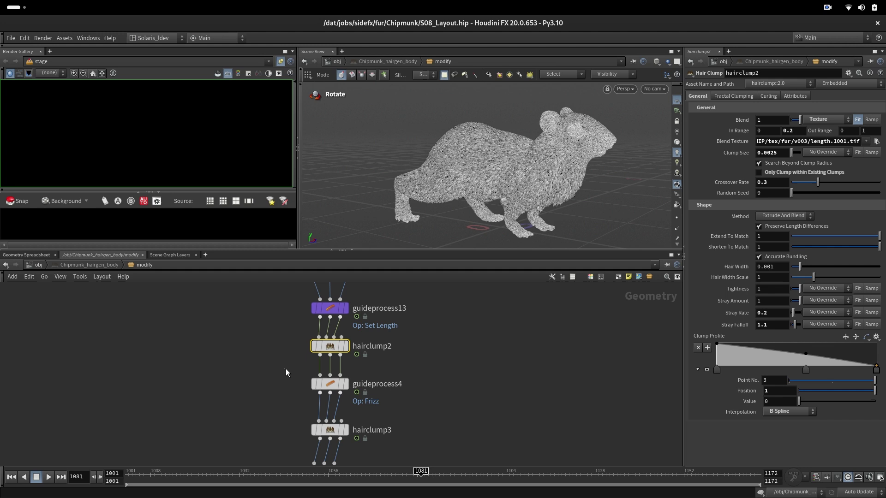
{"action": "left_click_drag", "start_coordinate": [285, 368], "coordinate": [382, 401]}
{"action": "left_click_drag", "start_coordinate": [297, 412], "coordinate": [374, 445]}
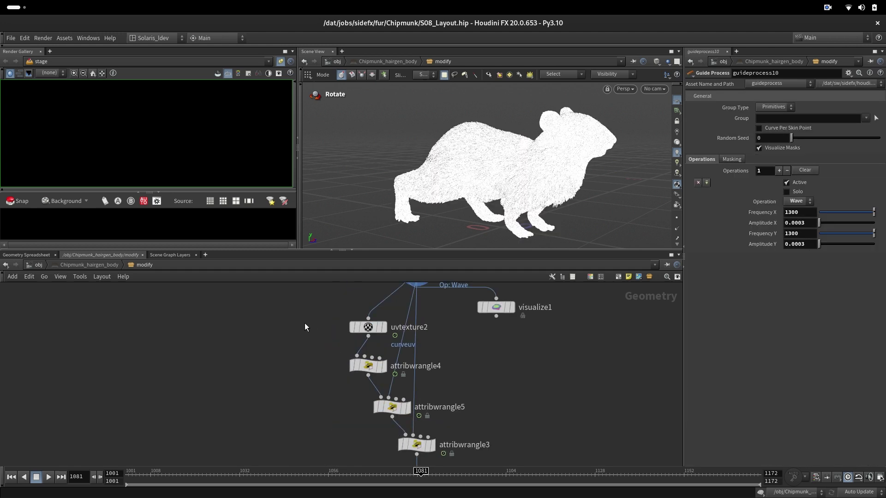
Inspect the curveuv attribute setup of uvtexture2 and the curveu expression in attribwrangle4.
{"action": "left_click_drag", "start_coordinate": [297, 305], "coordinate": [383, 344]}
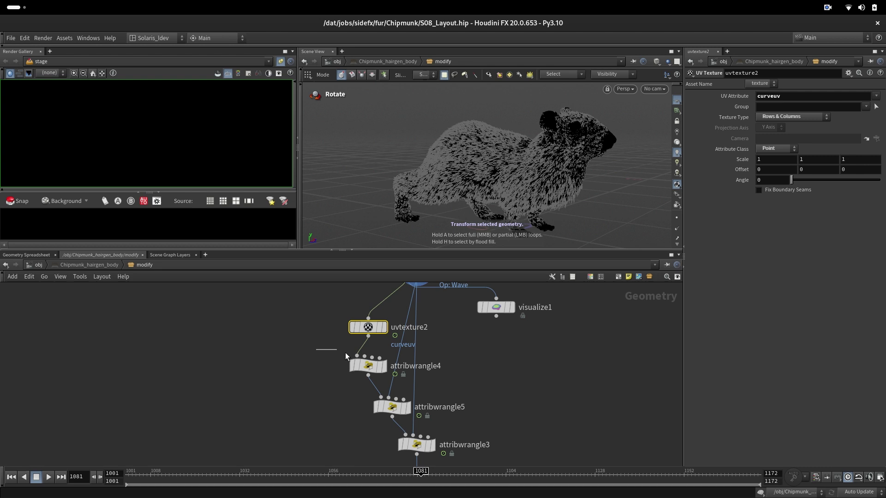
{"action": "left_click_drag", "start_coordinate": [315, 349], "coordinate": [396, 387]}
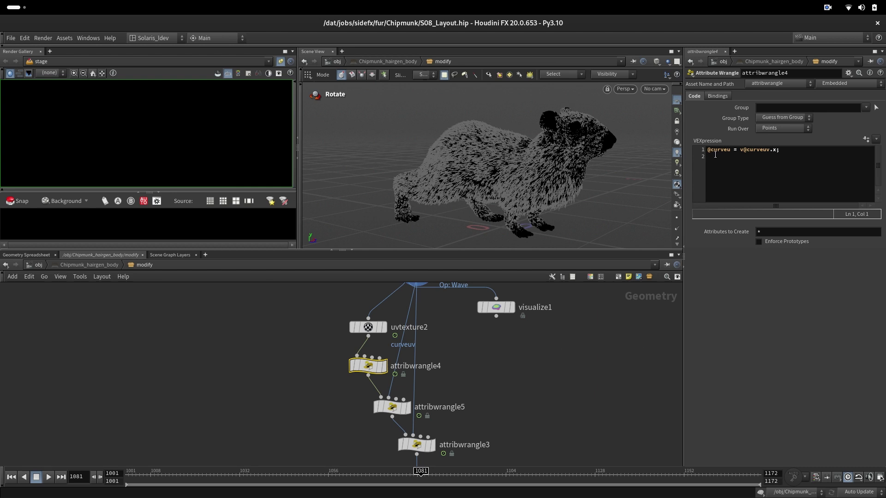
{"action": "left_click_drag", "start_coordinate": [710, 151], "coordinate": [724, 150]}
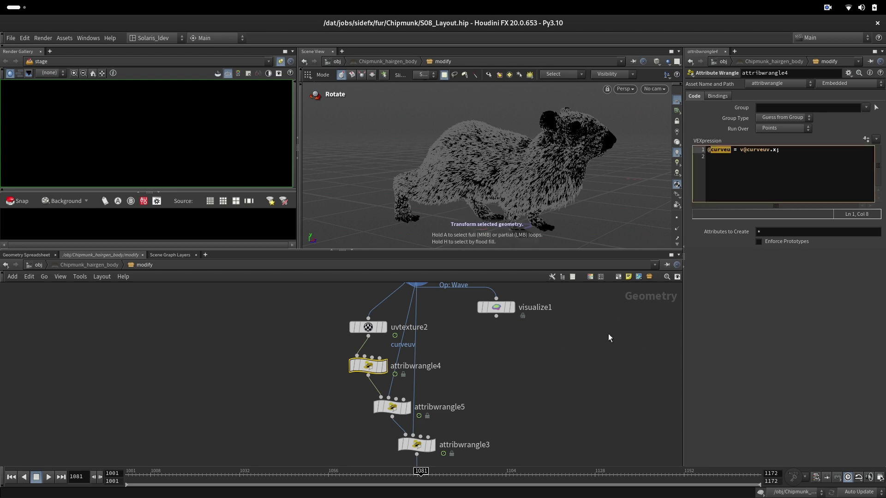
Review attribwrangle5's VEX code, focusing on the v@st attribute it writes from uv1.
{"action": "left_click", "coordinate": [580, 407]}
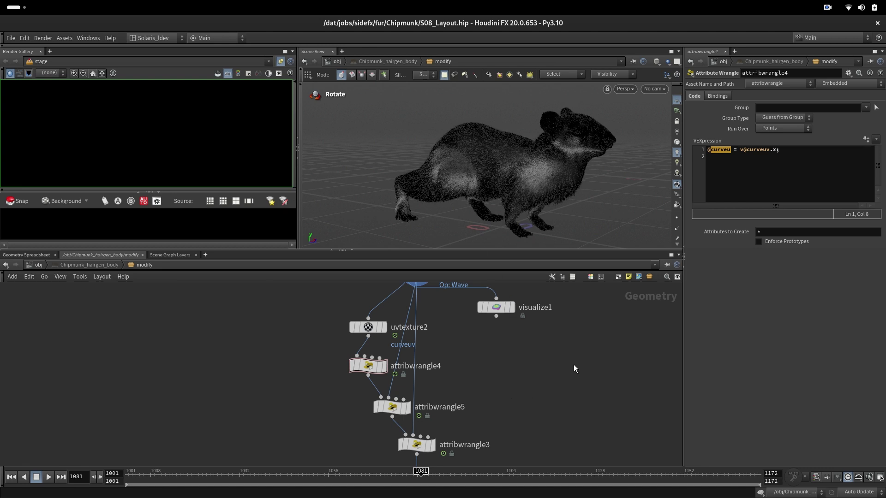
{"action": "key", "text": "Page_Down"}
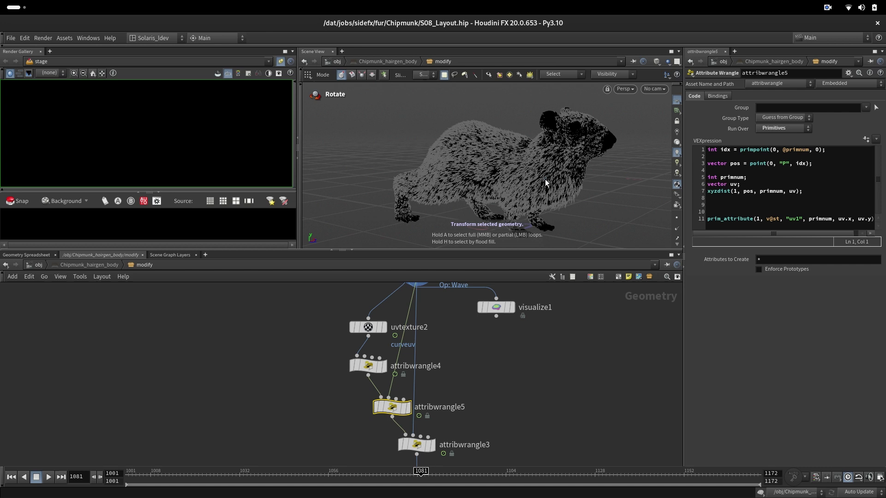
{"action": "double_click", "coordinate": [776, 221]}
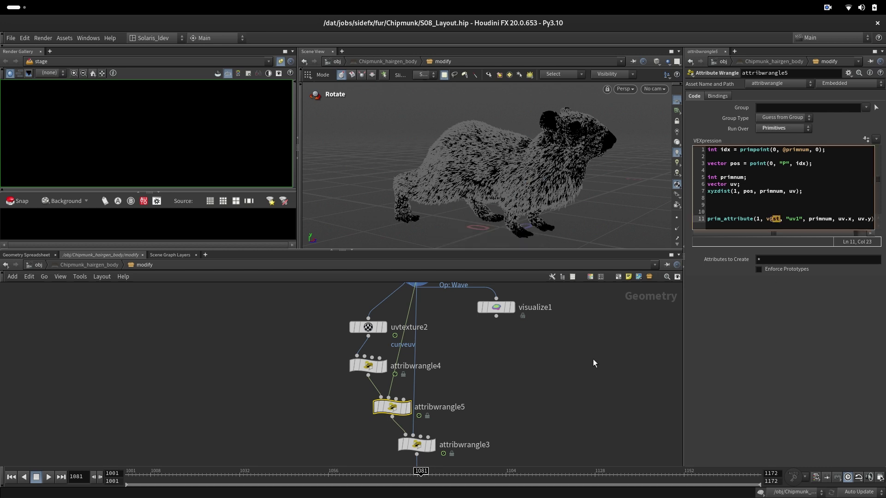
Review attribwrangle3's stgroom code, clean2's attribute removal settings and the hairgen File Cache.
{"action": "key", "text": "Page_Down"}
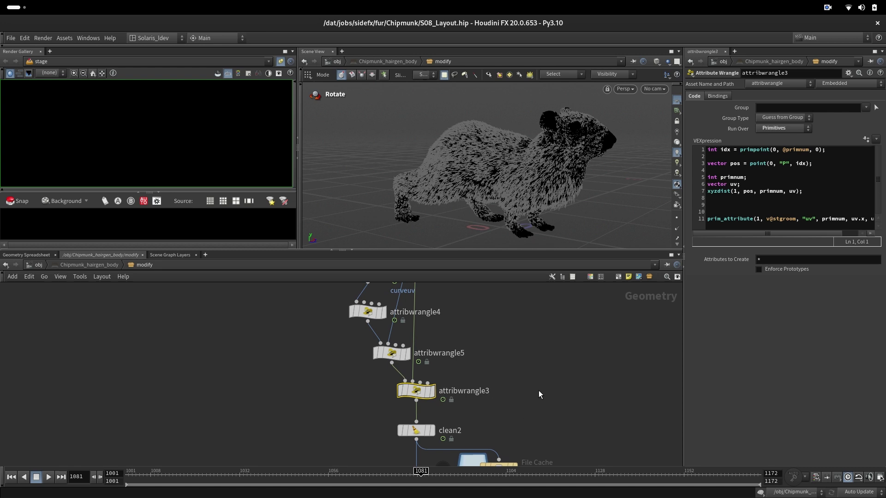
{"action": "key", "text": "Down"}
{"action": "key", "text": "Down"}
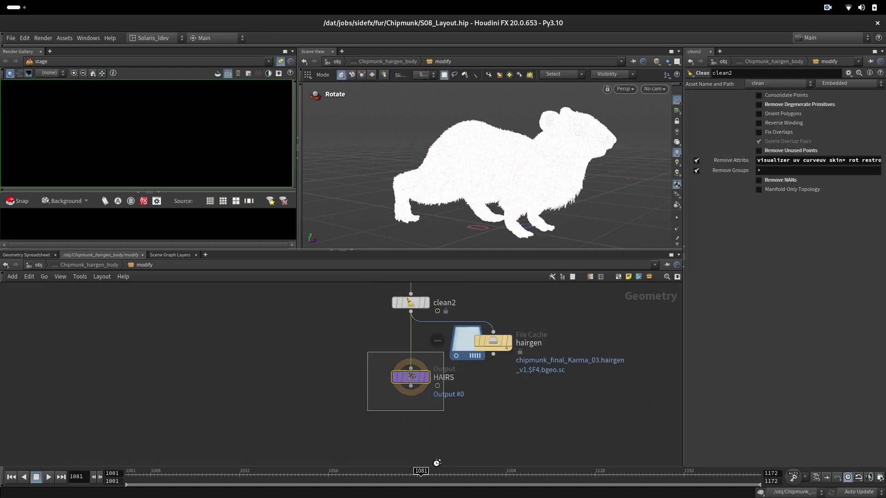
{"action": "left_click", "coordinate": [481, 363]}
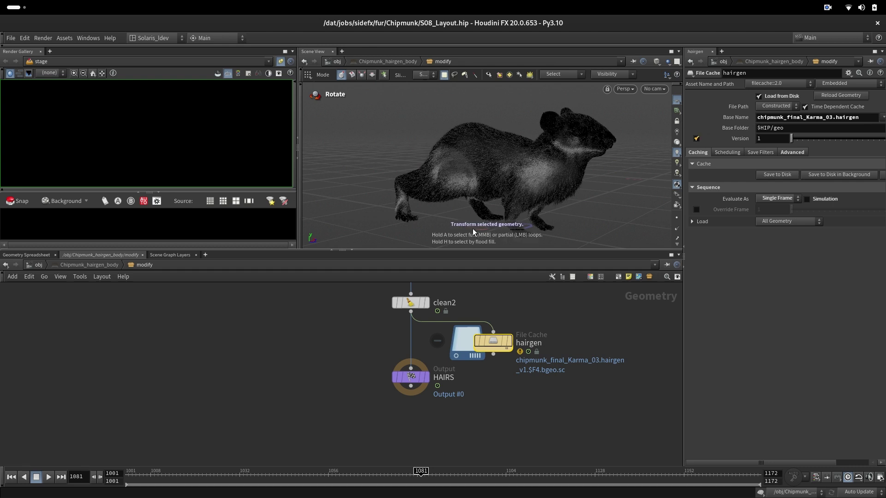
Return to the object level and review the settings of the Chipmunk_guidesim node.
{"action": "left_click", "coordinate": [38, 264]}
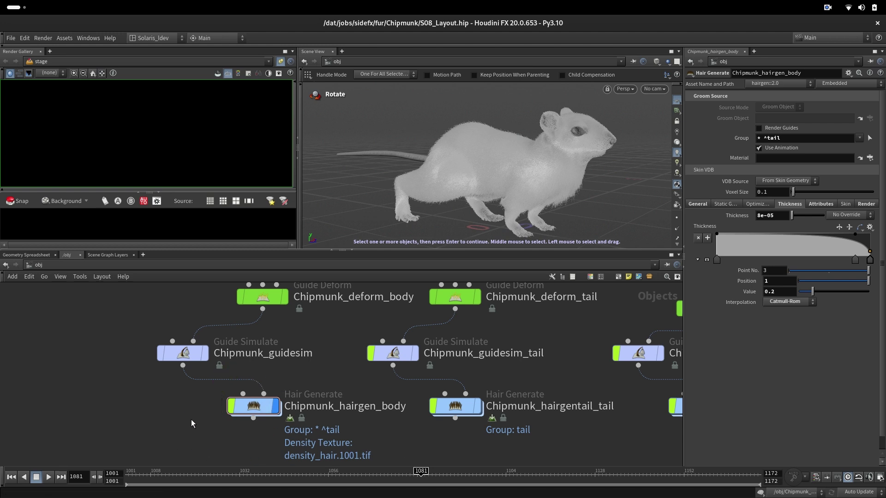
{"action": "left_click_drag", "start_coordinate": [112, 340], "coordinate": [221, 386]}
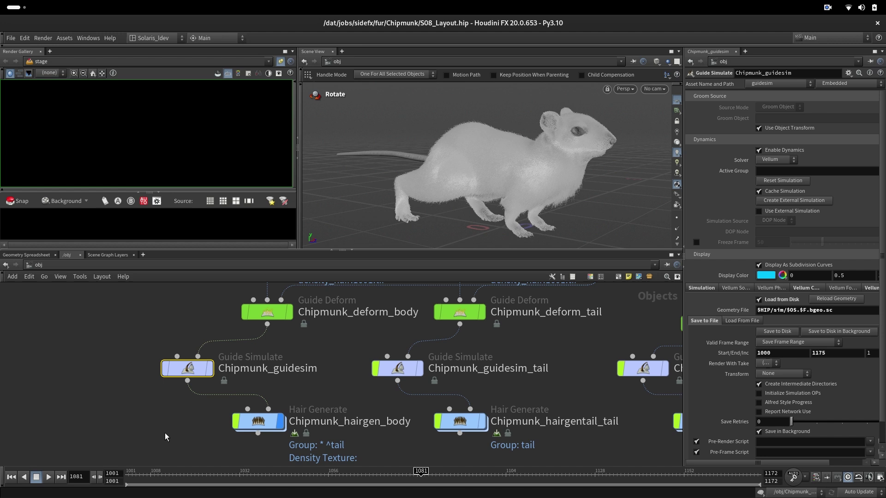
{"action": "left_click", "coordinate": [196, 434]}
Select Chipmunk_hairgen_body and review its Total Count, Density Texture, guide interpolation and Thickness settings.
{"action": "left_click_drag", "start_coordinate": [207, 419], "coordinate": [303, 441]}
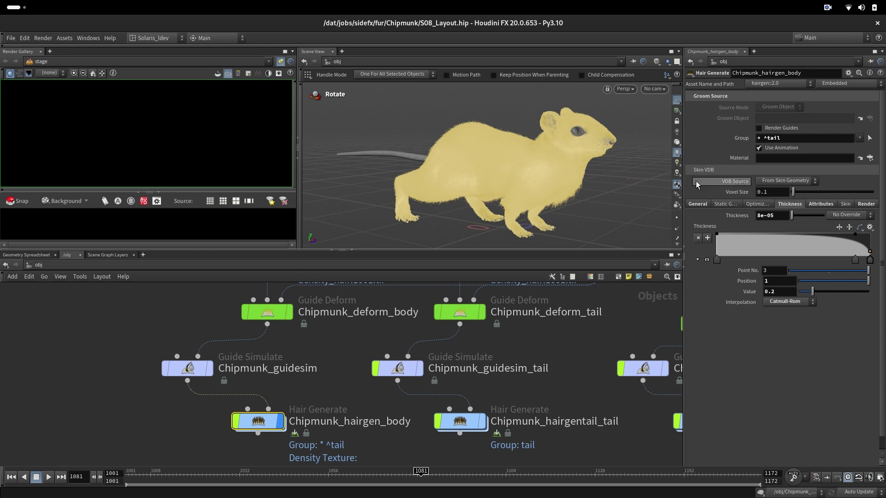
{"action": "left_click", "coordinate": [698, 204]}
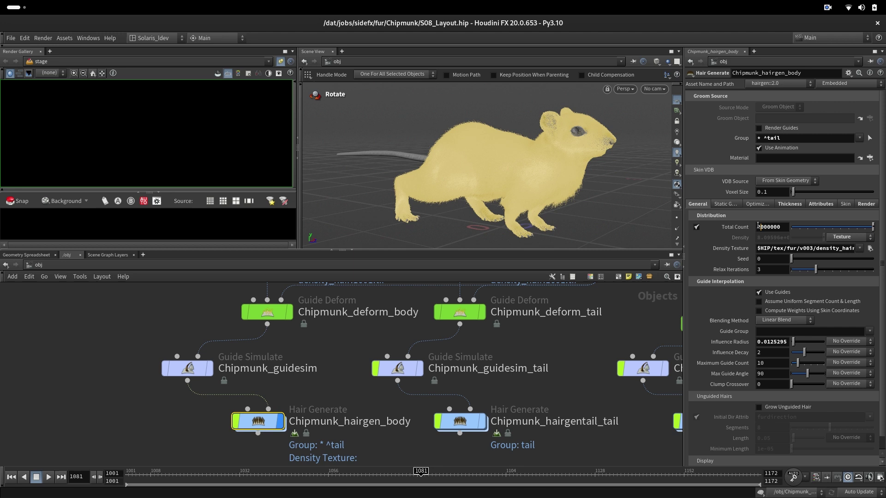
{"action": "left_click", "coordinate": [758, 226]}
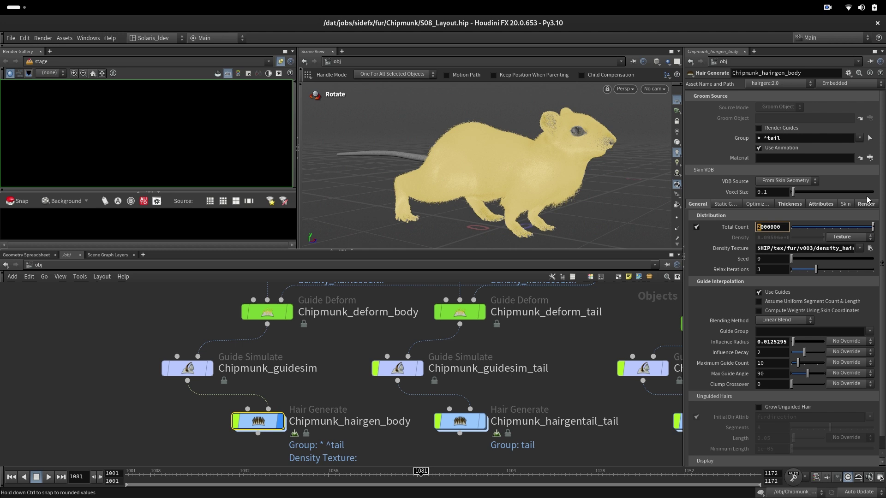
{"action": "left_click", "coordinate": [793, 204]}
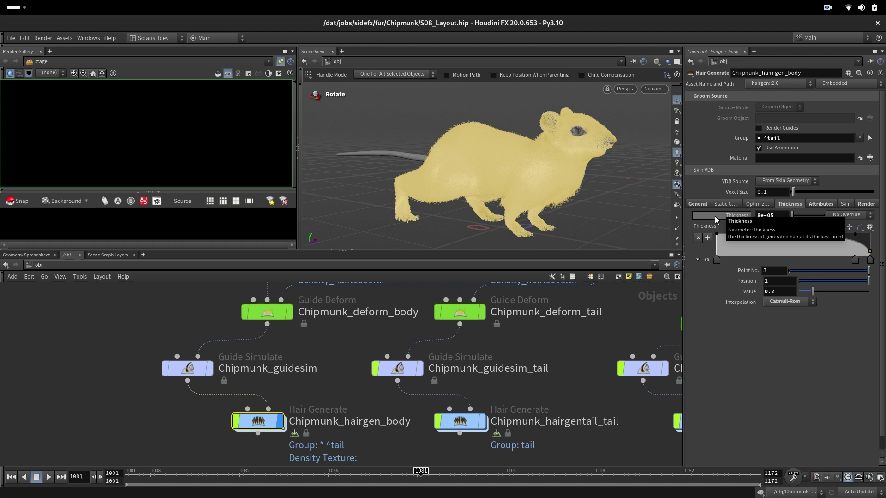
Display the generated tail hair from Chipmunk_hairgentail_tail together with the body fur.
{"action": "middle_click_drag", "start_coordinate": [488, 428], "coordinate": [417, 402]}
{"action": "mouse_move", "coordinate": [409, 414]}
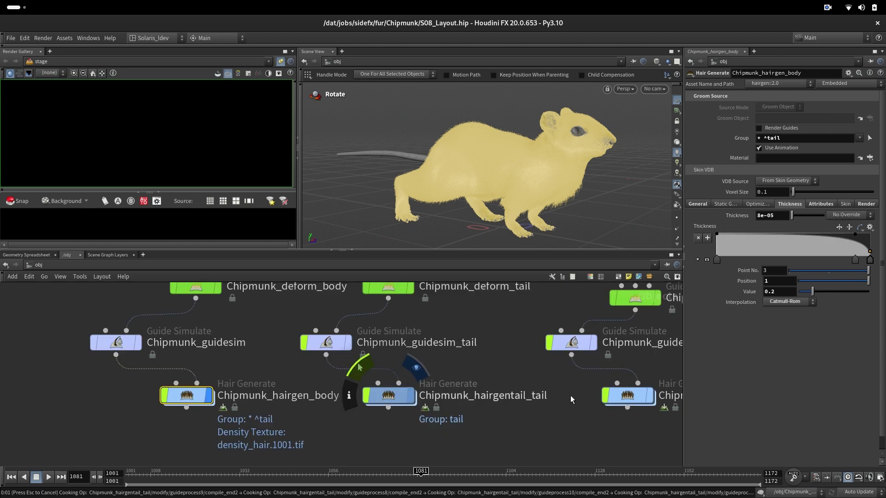
{"action": "middle_click_drag", "start_coordinate": [651, 291], "coordinate": [495, 466]}
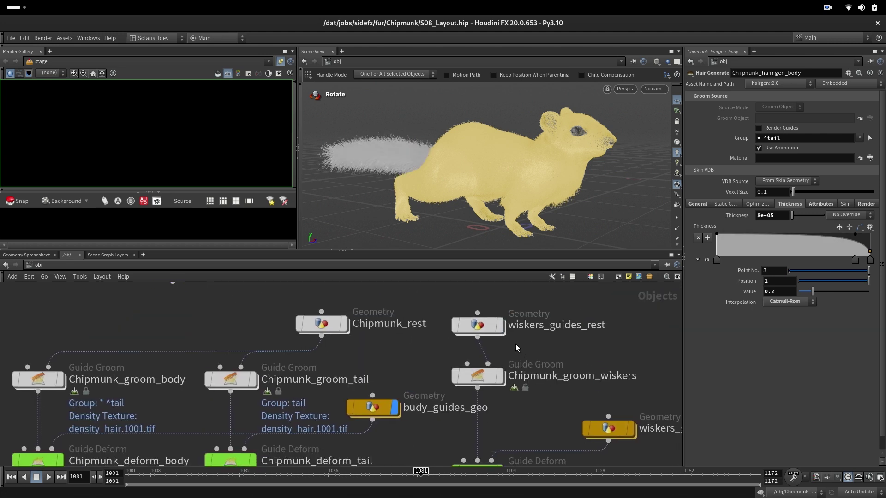
{"action": "mouse_move", "coordinate": [501, 330]}
{"action": "middle_click_drag", "start_coordinate": [361, 363], "coordinate": [463, 292]}
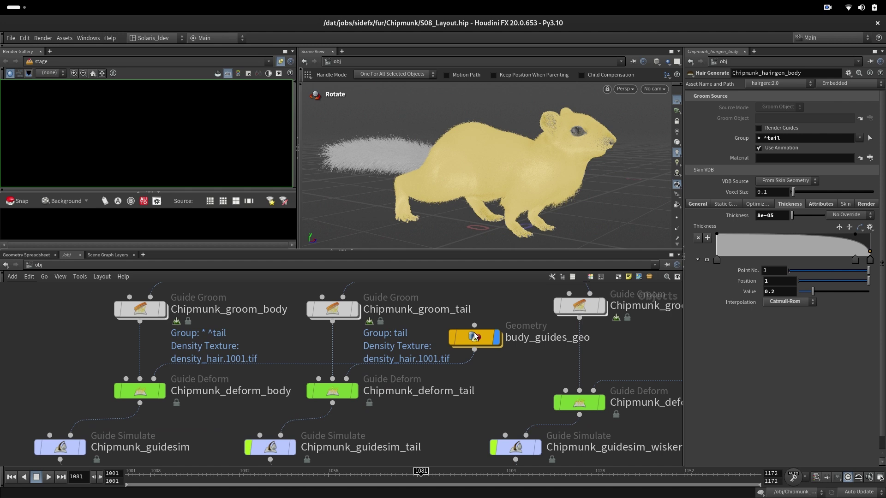
Hide budy_guides_geo and the generated tail and body hair in the viewport.
{"action": "left_click", "coordinate": [497, 340]}
{"action": "middle_click_drag", "start_coordinate": [438, 415], "coordinate": [491, 320]}
{"action": "left_click", "coordinate": [402, 404]}
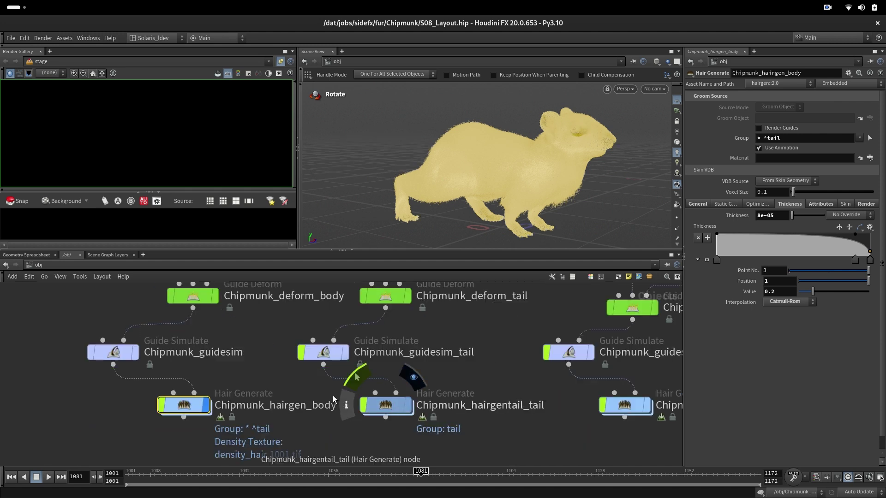
{"action": "left_click", "coordinate": [206, 404]}
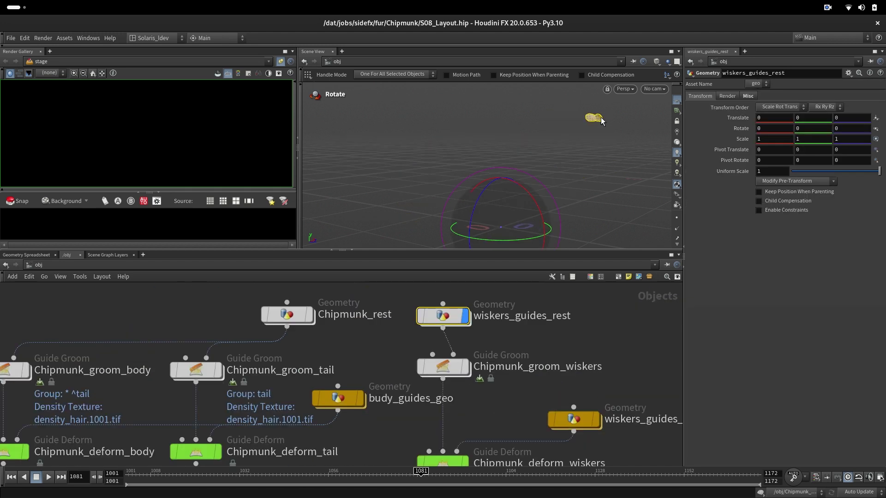
Display wiskers_guides_rest and inspect its internal network of object_merge2, blast1 and mirror2.
{"action": "double_click", "coordinate": [450, 317]}
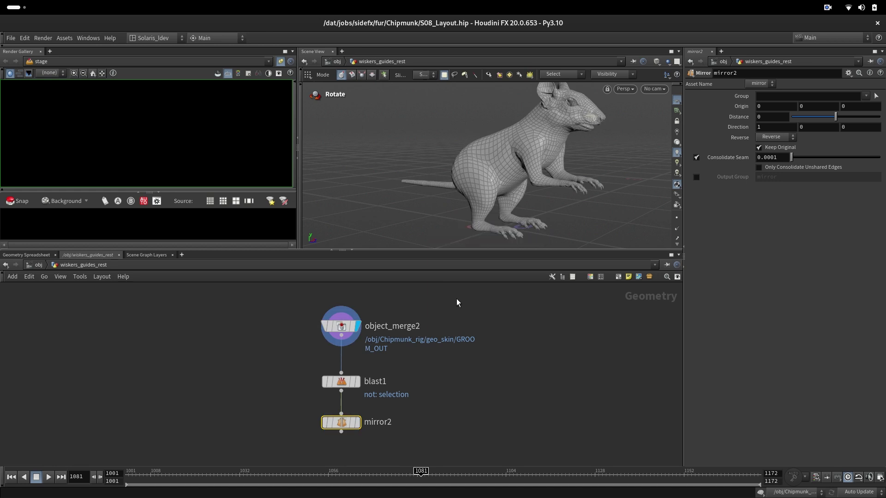
{"action": "key", "text": "u"}
Review Chipmunk_groom_wiskers and Chipmunk_deform_wiskers, and scrub the animation to frame 1074 with the simulated whiskers displayed.
{"action": "left_click", "coordinate": [467, 373]}
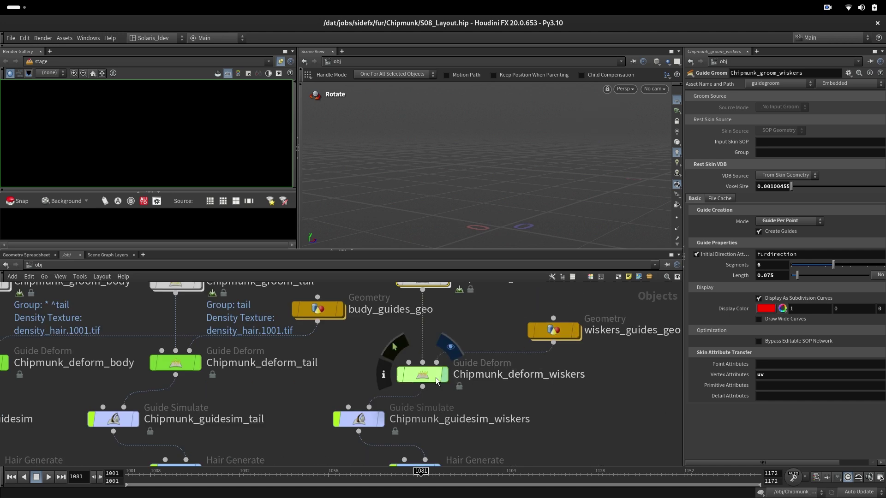
{"action": "left_click", "coordinate": [437, 380]}
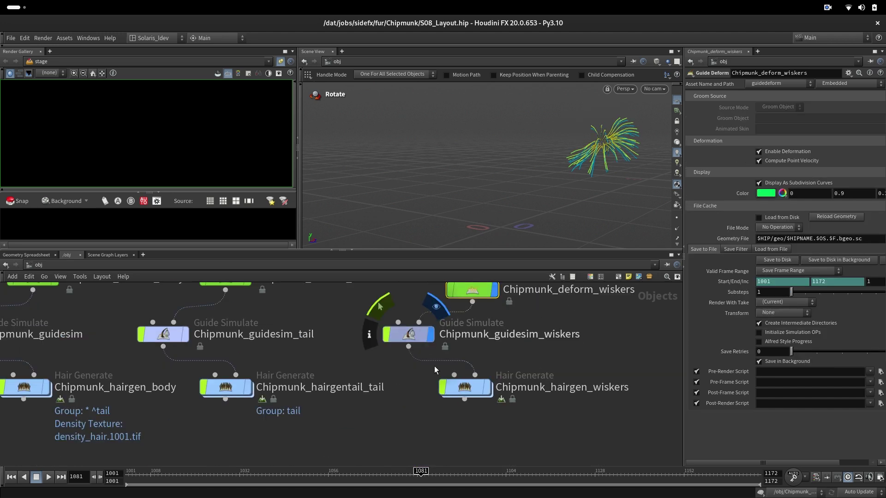
{"action": "left_click_drag", "start_coordinate": [561, 473], "coordinate": [395, 473]}
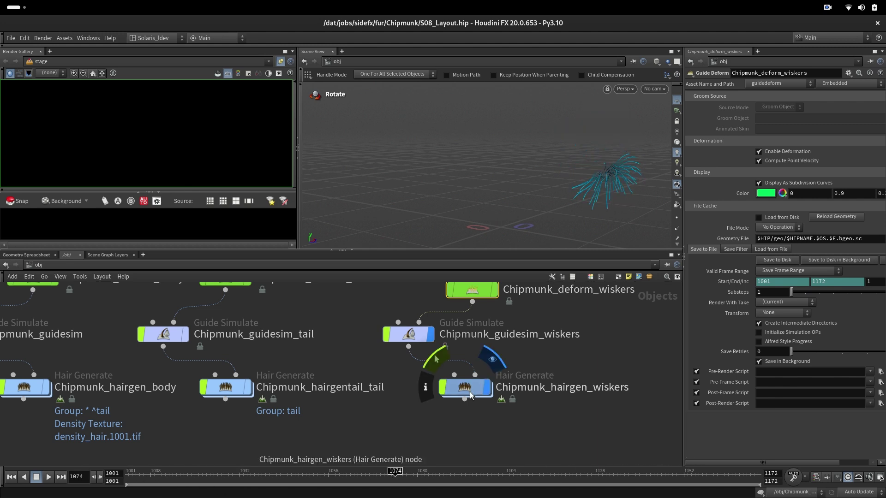
Select Chipmunk_hairgen_wiskers and review its Render Guides, General and Thickness settings.
{"action": "left_click", "coordinate": [473, 393]}
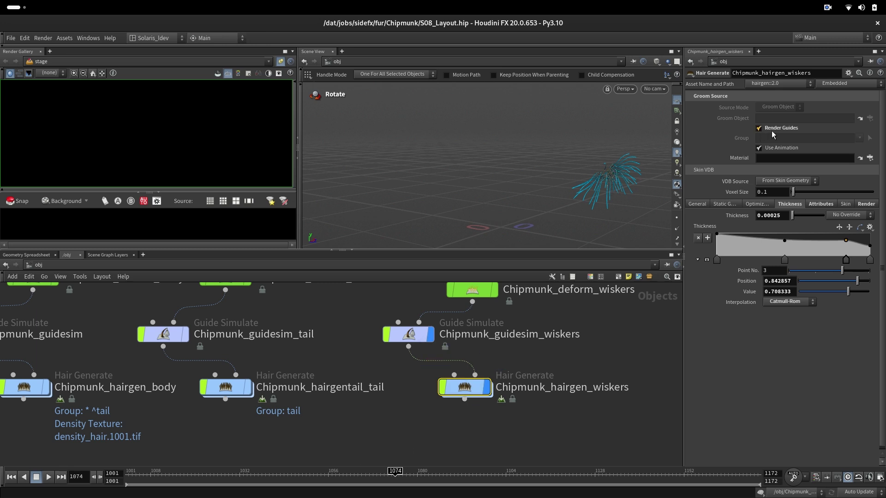
{"action": "left_click_drag", "start_coordinate": [784, 216], "coordinate": [745, 226]}
{"action": "left_click", "coordinate": [697, 205]}
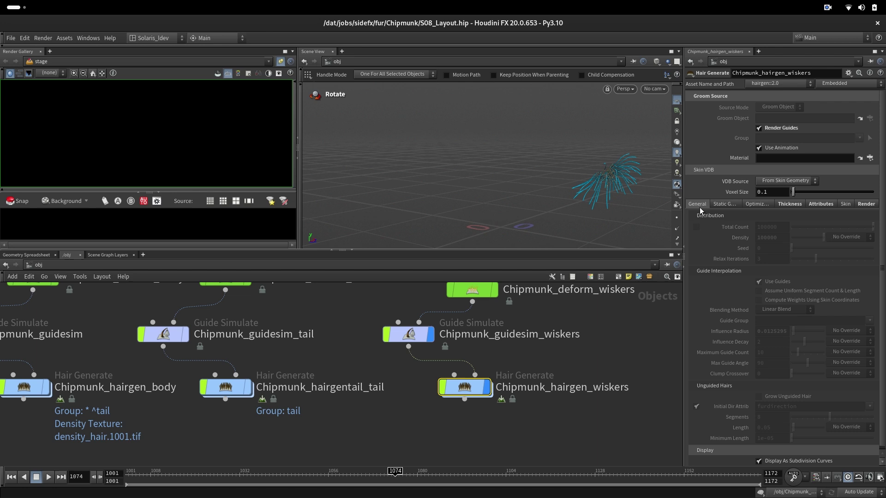
{"action": "left_click", "coordinate": [791, 207]}
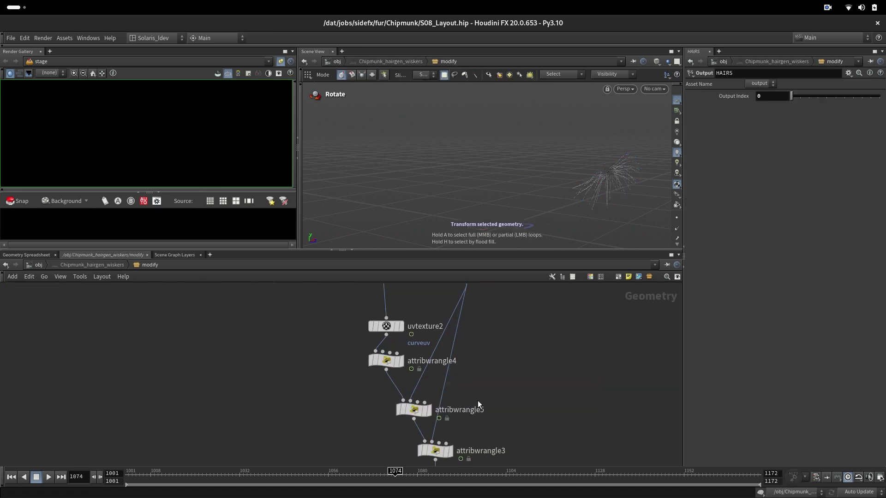
Inspect the node chain in the modify network of Chipmunk_hairgen_wiskers and review attribwrangle4's curveu expression.
{"action": "right_click_drag", "start_coordinate": [512, 383], "coordinate": [428, 373]}
{"action": "left_click_drag", "start_coordinate": [410, 354], "coordinate": [513, 432]}
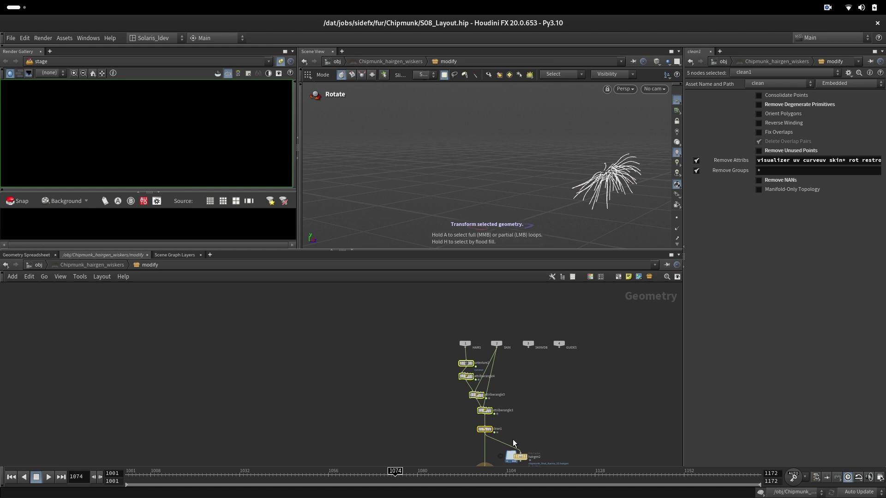
{"action": "middle_click_drag", "start_coordinate": [517, 414], "coordinate": [474, 364]}
{"action": "right_click_drag", "start_coordinate": [415, 308], "coordinate": [405, 341]}
{"action": "left_click_drag", "start_coordinate": [404, 321], "coordinate": [463, 355]}
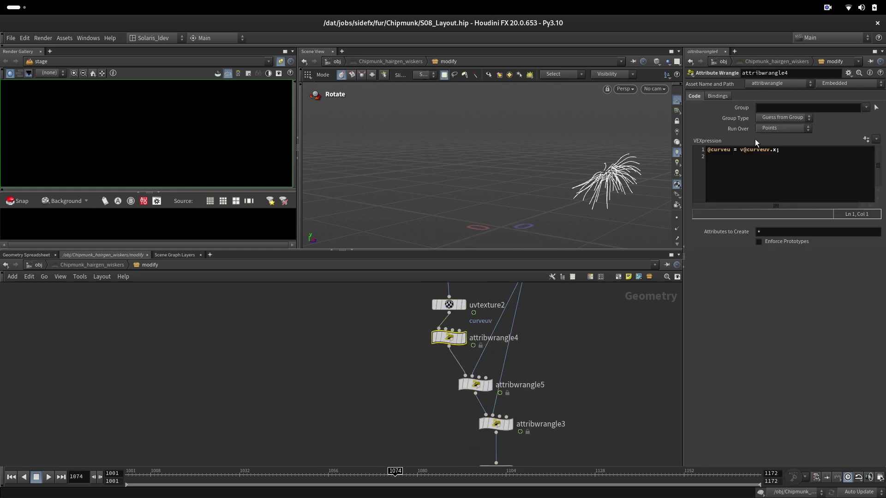
Review the whisker network's attribwrangle5 and attribwrangle3 code, the clean1 settings and the HAIRS output.
{"action": "middle_click_drag", "start_coordinate": [558, 416], "coordinate": [562, 361]}
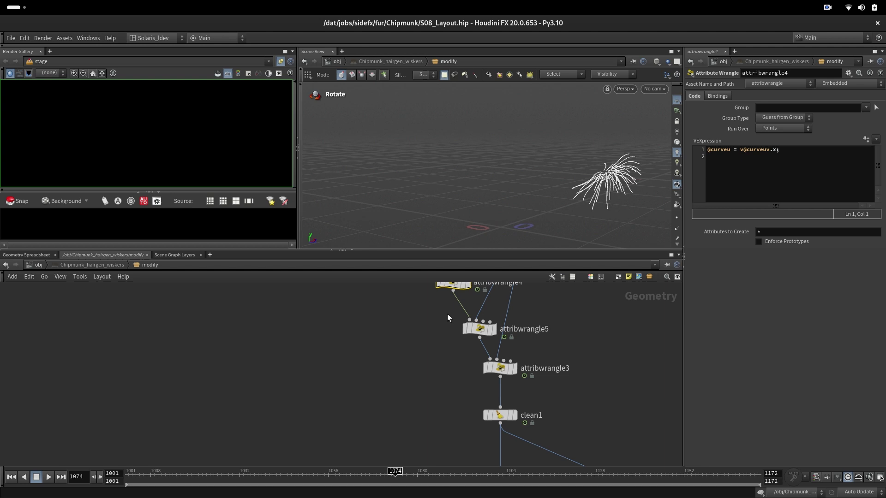
{"action": "left_click_drag", "start_coordinate": [447, 313], "coordinate": [516, 347]}
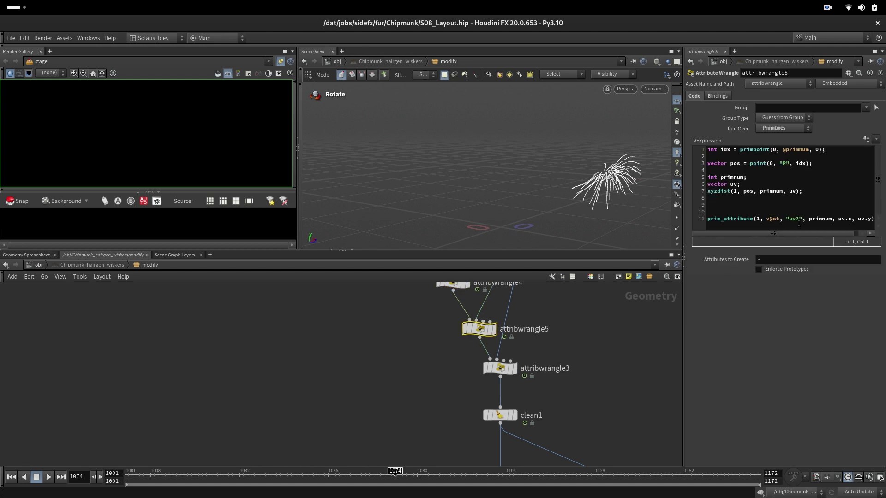
{"action": "left_click", "coordinate": [499, 368]}
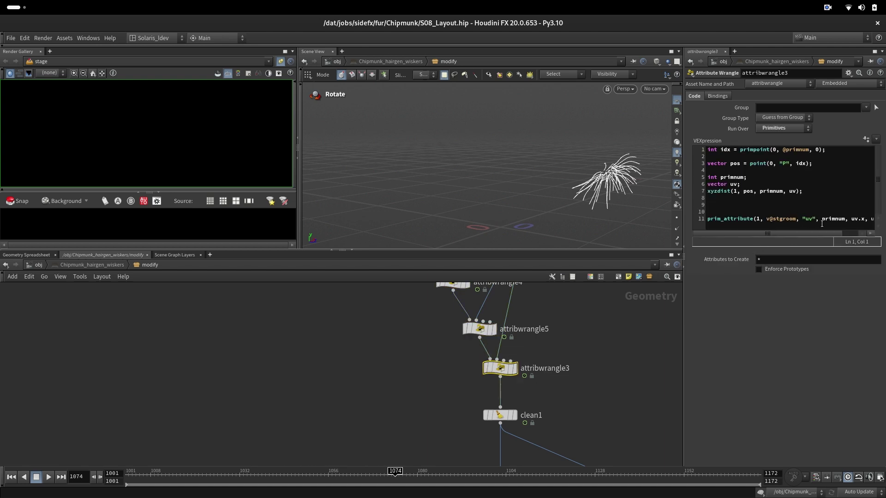
{"action": "middle_click_drag", "start_coordinate": [561, 428], "coordinate": [522, 349]}
{"action": "left_click", "coordinate": [461, 335]}
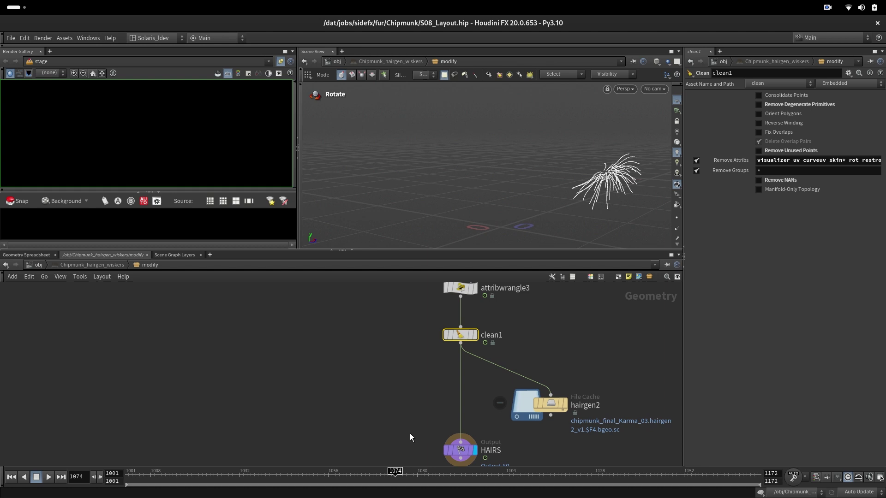
{"action": "left_click", "coordinate": [460, 449]}
Return to the object level and display the simulated body and tail guides together with the whiskers.
{"action": "left_click", "coordinate": [38, 264]}
{"action": "scroll", "coordinate": [331, 441], "scroll_direction": "up", "scroll_amount": 5}
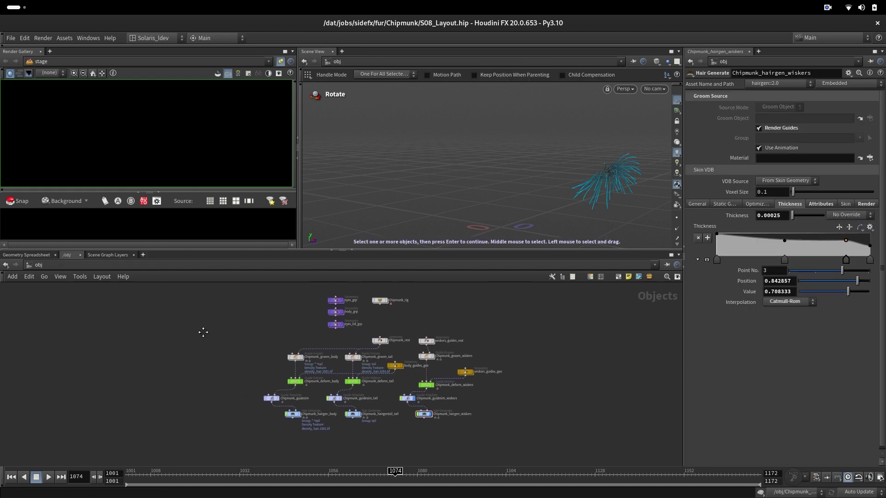
{"action": "scroll", "coordinate": [331, 426], "scroll_direction": "up", "scroll_amount": 2}
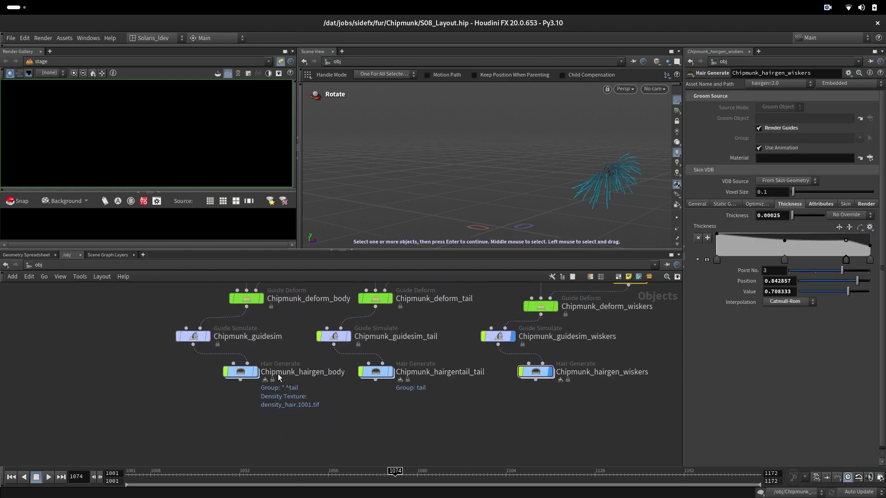
{"action": "scroll", "coordinate": [327, 425], "scroll_direction": "down", "scroll_amount": 5}
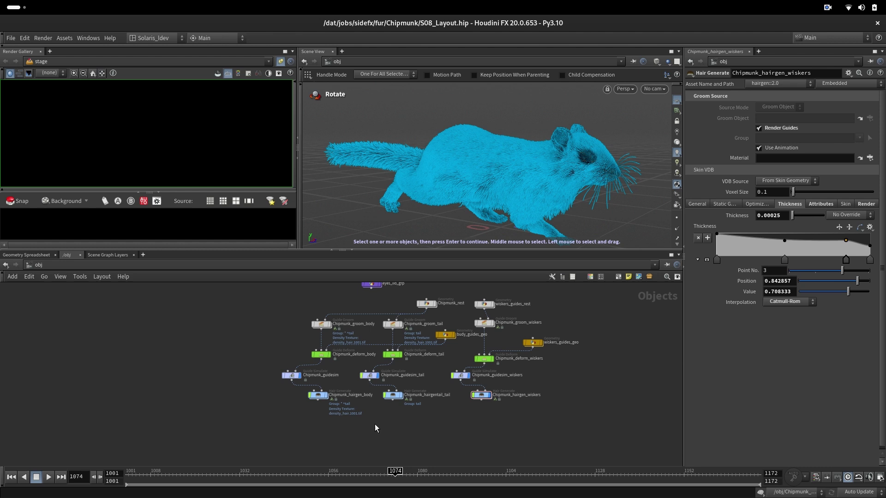
Hide the simulated guides of Chipmunk_guidesim_tail and Chipmunk_guidesim_wiskers in the viewport.
{"action": "scroll", "coordinate": [328, 425], "scroll_direction": "down", "scroll_amount": 2}
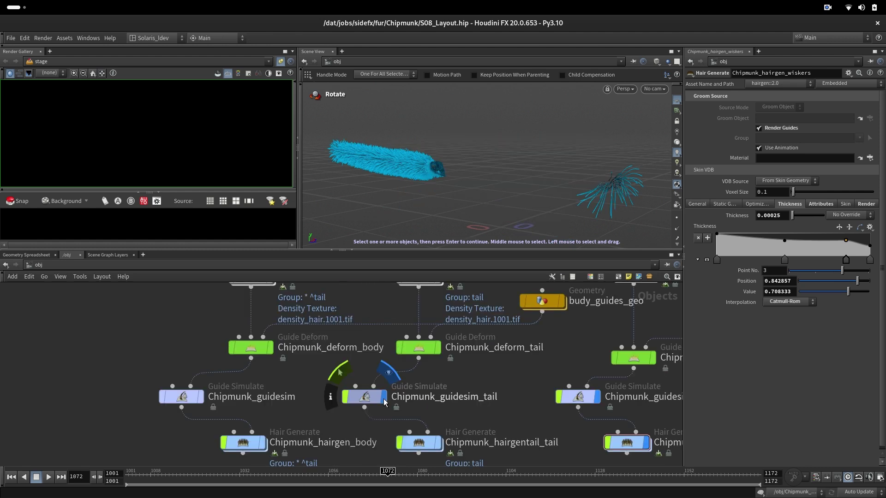
{"action": "left_click", "coordinate": [383, 396]}
{"action": "middle_click_drag", "start_coordinate": [504, 377], "coordinate": [390, 366]}
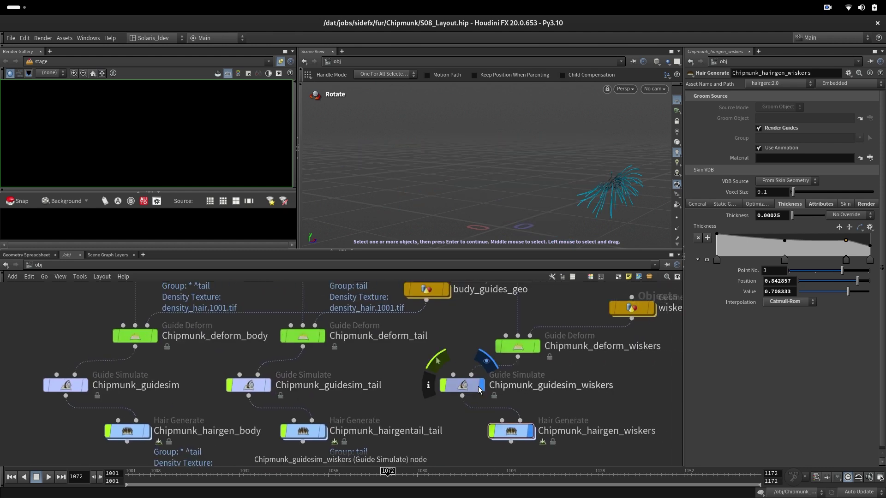
{"action": "left_click", "coordinate": [482, 387]}
{"action": "scroll", "coordinate": [408, 431], "scroll_direction": "down", "scroll_amount": 3}
{"action": "scroll", "coordinate": [405, 430], "scroll_direction": "down", "scroll_amount": 1}
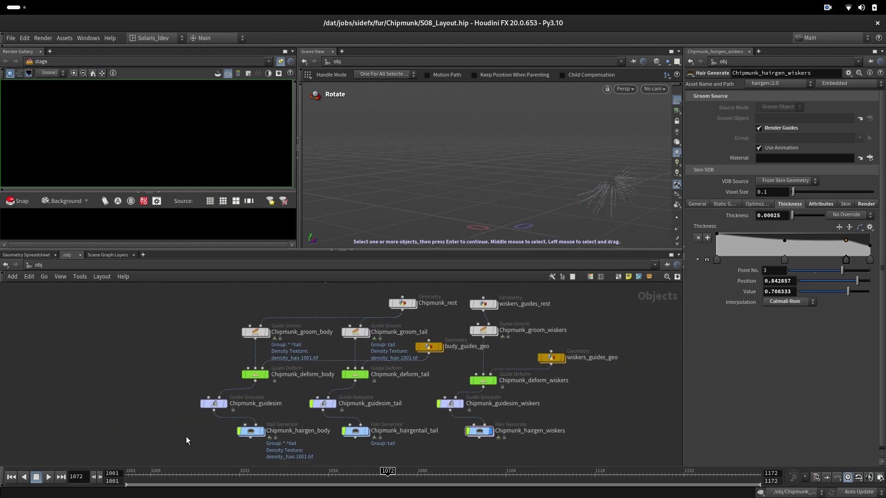
Hide the generated whisker hair of Chipmunk_hairgen_wiskers and switch from the object network to the Solaris stage.
{"action": "left_click_drag", "start_coordinate": [183, 434], "coordinate": [467, 465]}
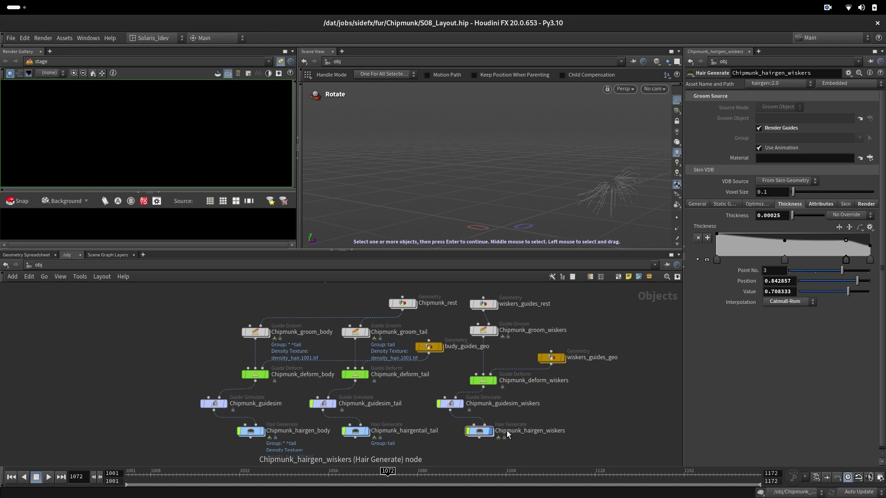
{"action": "left_click", "coordinate": [497, 432]}
{"action": "left_click", "coordinate": [491, 433]}
{"action": "middle_click_drag", "start_coordinate": [377, 305], "coordinate": [372, 402]}
{"action": "left_click_drag", "start_coordinate": [300, 320], "coordinate": [331, 374]}
{"action": "middle_click_drag", "start_coordinate": [246, 385], "coordinate": [242, 331]}
{"action": "left_click", "coordinate": [86, 266]}
{"action": "left_click", "coordinate": [124, 336]}
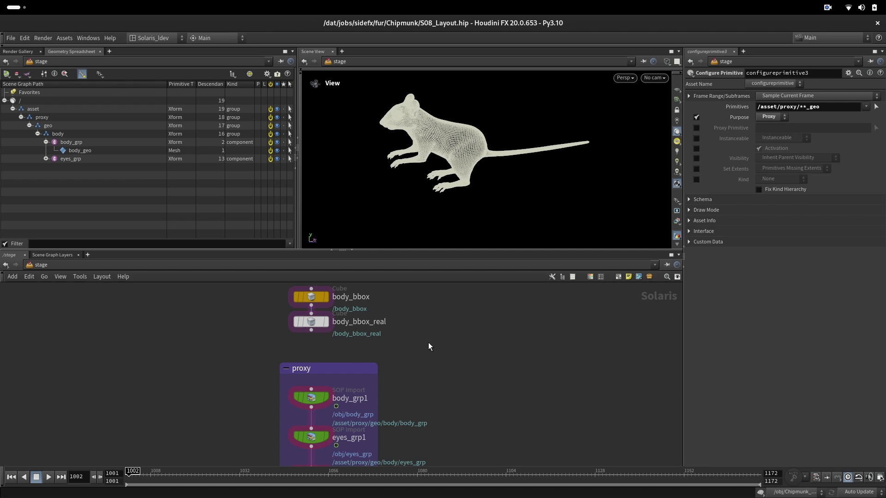
Examine the proxy body together with body_bbox and body_bbox_real from several angles, and review body_bbox_real's transform settings.
{"action": "middle_click_drag", "start_coordinate": [429, 343], "coordinate": [497, 371]}
{"action": "scroll", "coordinate": [425, 368], "scroll_direction": "up", "scroll_amount": 3}
{"action": "middle_click_drag", "start_coordinate": [400, 367], "coordinate": [463, 376]}
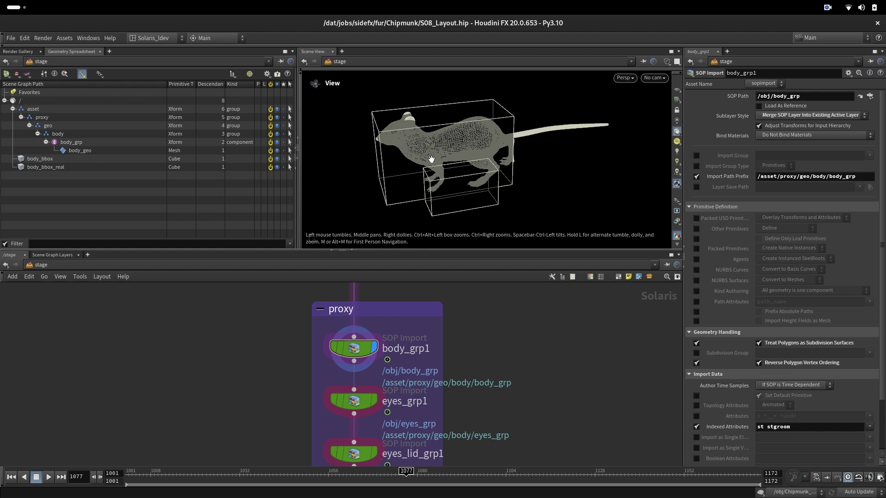
{"action": "left_click_drag", "start_coordinate": [431, 159], "coordinate": [461, 150]}
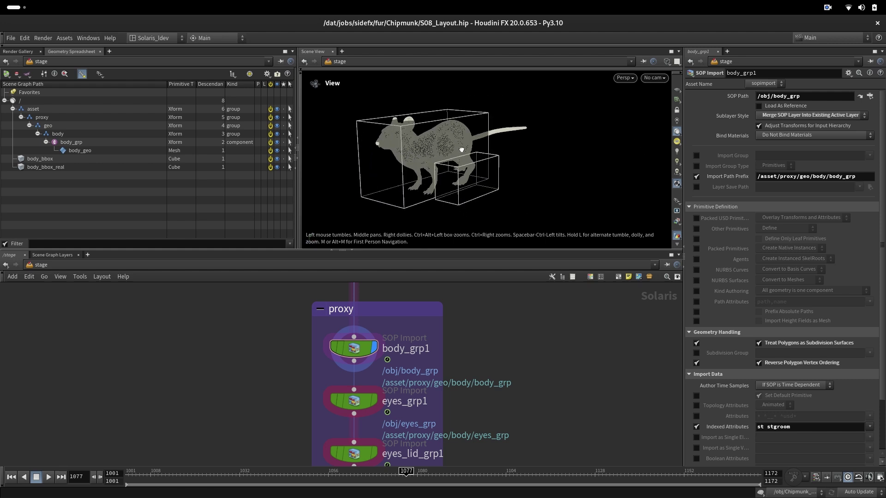
{"action": "left_click_drag", "start_coordinate": [461, 150], "coordinate": [473, 150]}
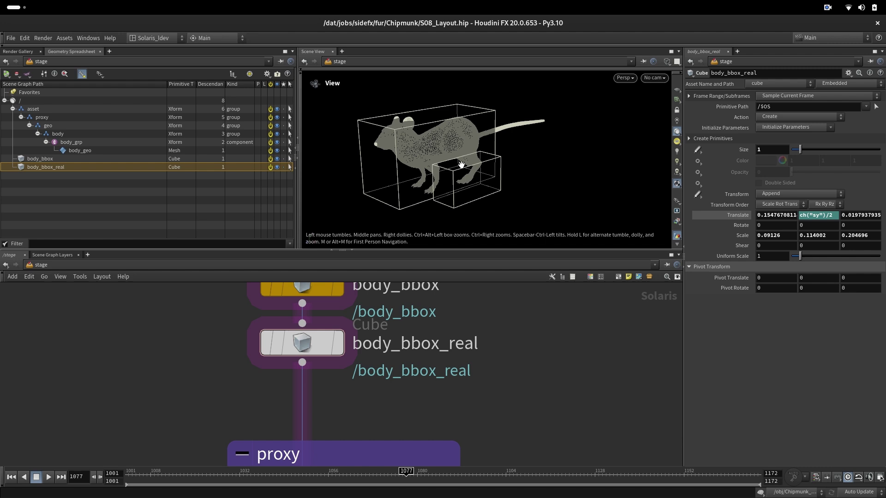
{"action": "left_click_drag", "start_coordinate": [502, 186], "coordinate": [598, 198]}
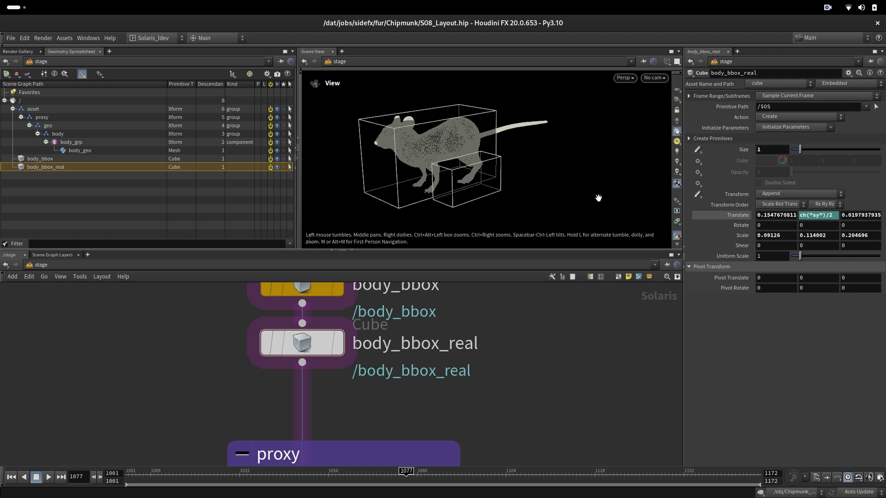
{"action": "left_click_drag", "start_coordinate": [641, 98], "coordinate": [479, 201]}
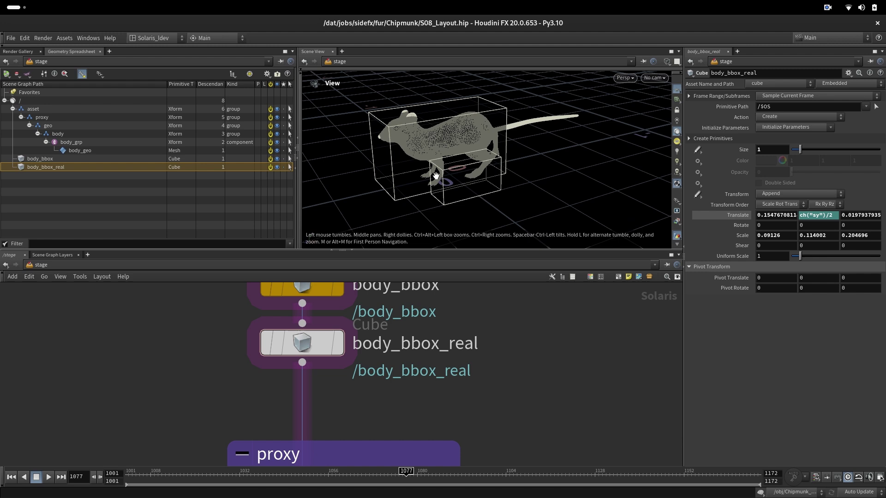
{"action": "left_click_drag", "start_coordinate": [505, 194], "coordinate": [429, 123]}
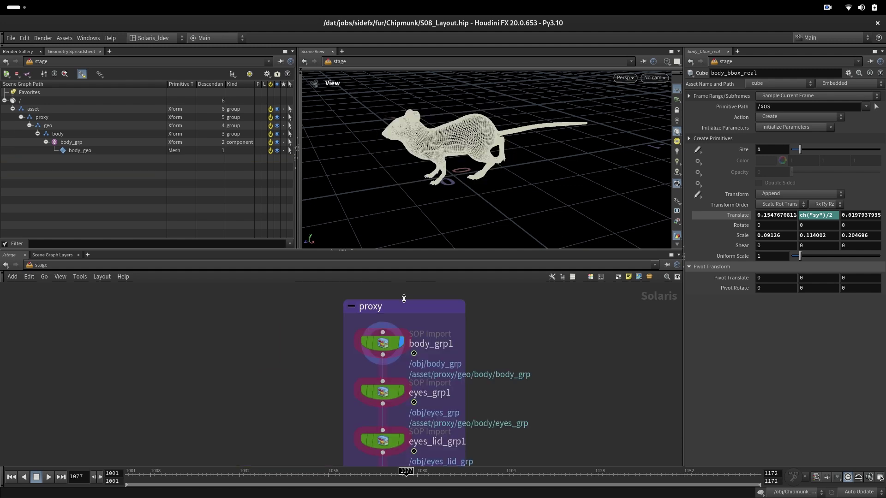
Select body_grp1 in the proxy group and review its SOP Path and Import Path Prefix.
{"action": "left_click", "coordinate": [395, 345]}
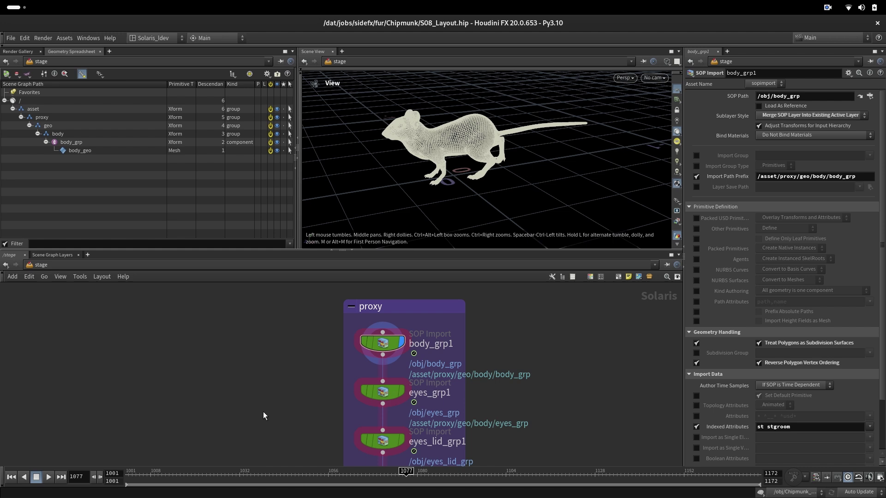
{"action": "middle_click_drag", "start_coordinate": [263, 411], "coordinate": [258, 399]}
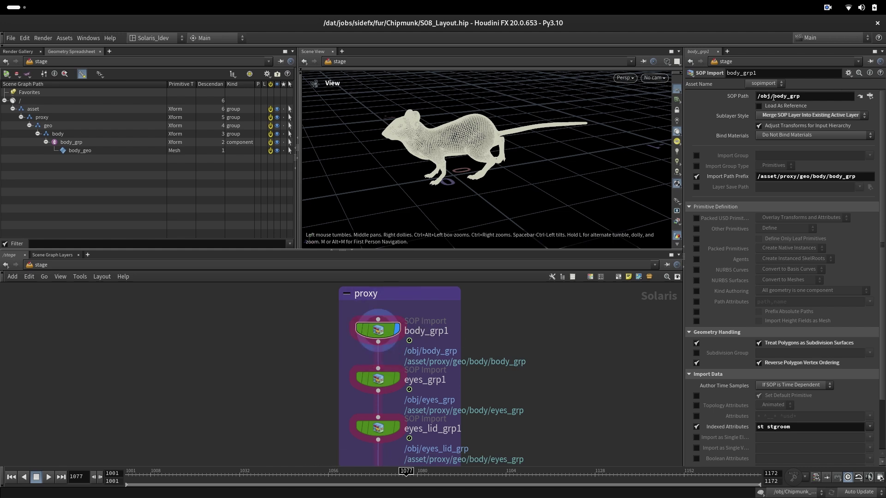
{"action": "left_click_drag", "start_coordinate": [773, 97], "coordinate": [822, 105]}
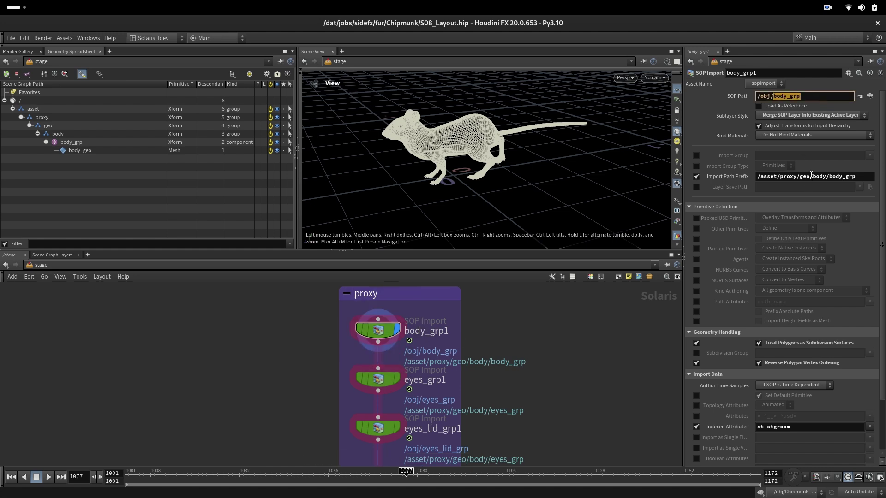
{"action": "left_click", "coordinate": [779, 177]}
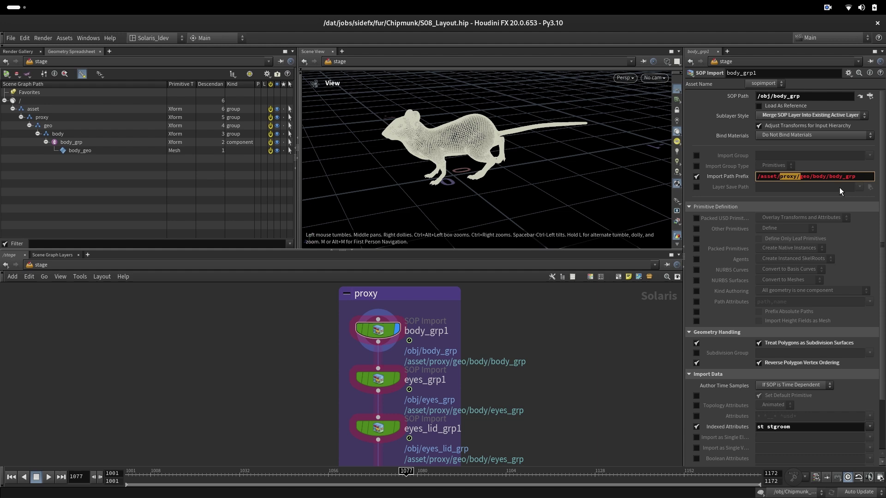
Display the eyes_grp1 and eyes_lid_grp1 imports in turn and review the eye meshes under eyes_grp in the scene graph.
{"action": "left_click", "coordinate": [397, 378]}
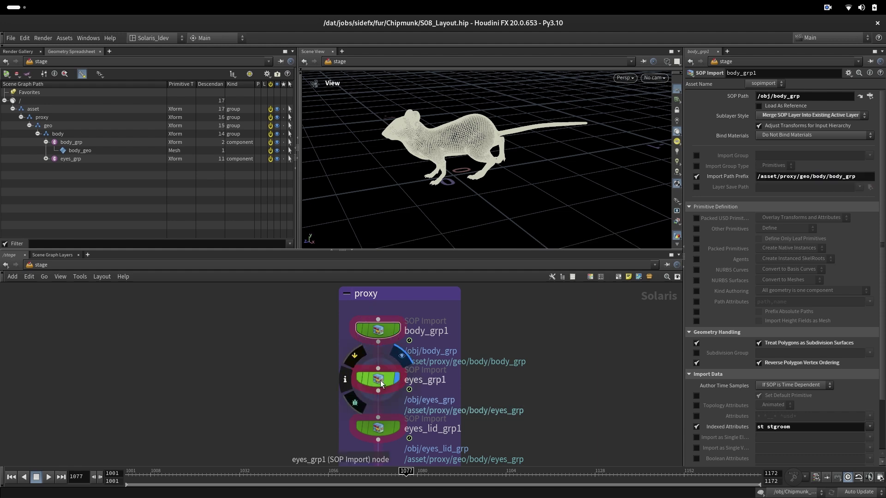
{"action": "left_click", "coordinate": [45, 159]}
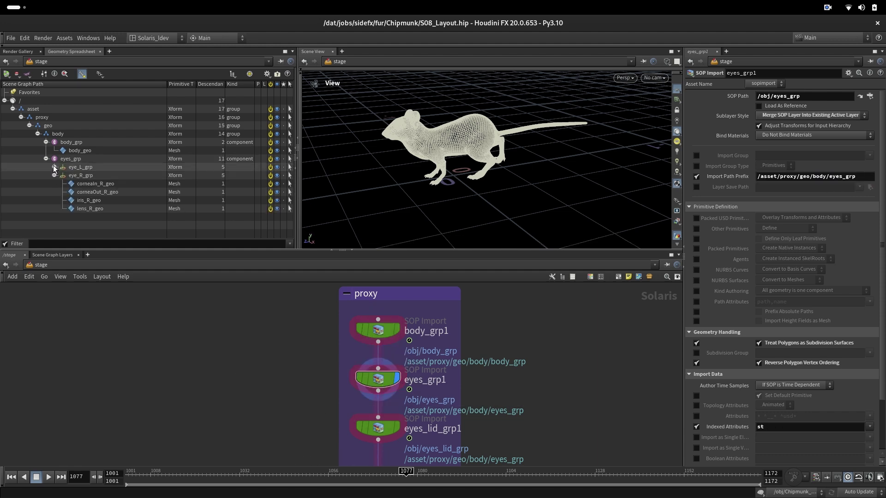
{"action": "left_click", "coordinate": [90, 201]}
{"action": "scroll", "coordinate": [256, 359], "scroll_direction": "down", "scroll_amount": 3}
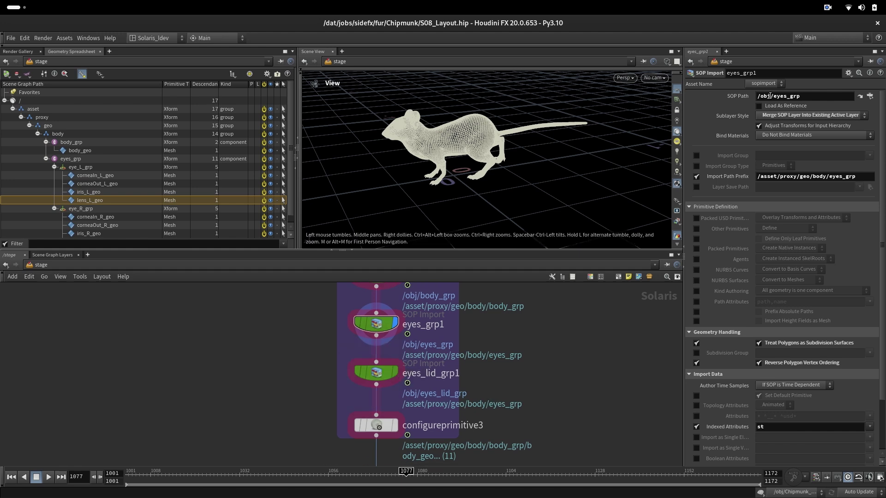
{"action": "double_click", "coordinate": [784, 96]}
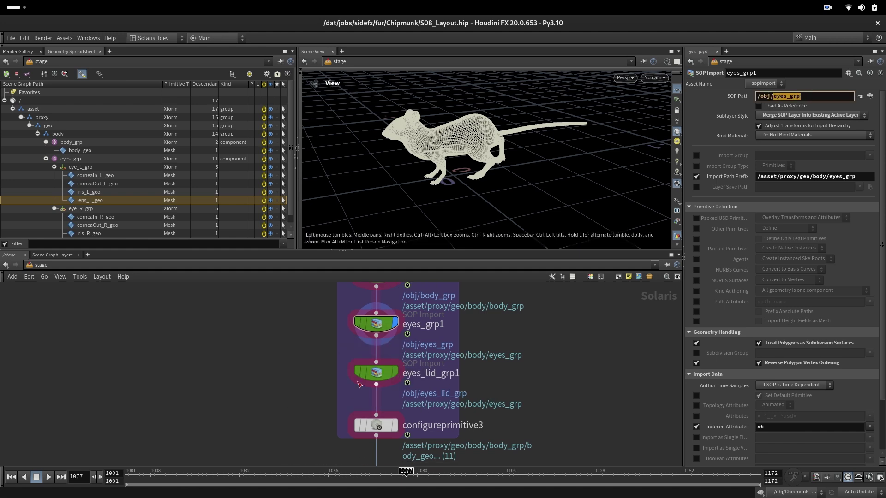
{"action": "left_click", "coordinate": [395, 371]}
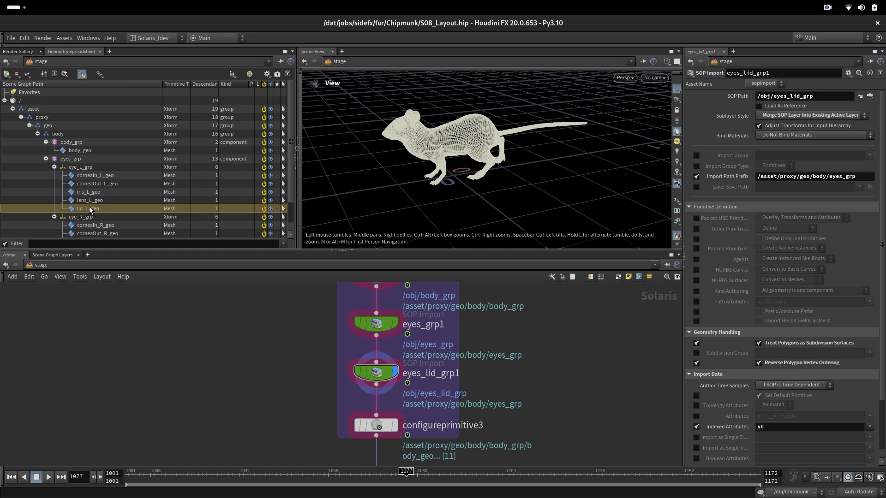
{"action": "left_click", "coordinate": [90, 175]}
Display configureprimitive3 and review its Primitives pattern and Purpose setting, along with the viewport's purpose display options.
{"action": "middle_click_drag", "start_coordinate": [267, 424], "coordinate": [265, 364]}
{"action": "left_click", "coordinate": [393, 368]}
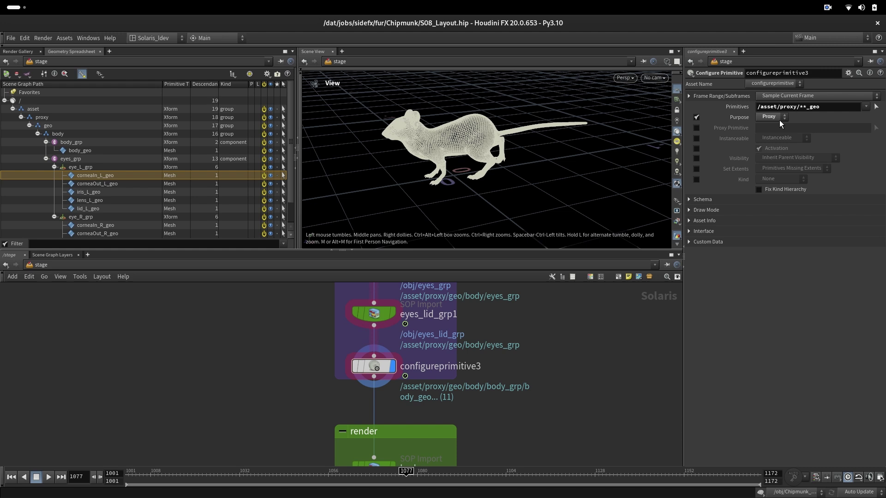
{"action": "double_click", "coordinate": [823, 107]}
{"action": "left_click", "coordinate": [678, 198]}
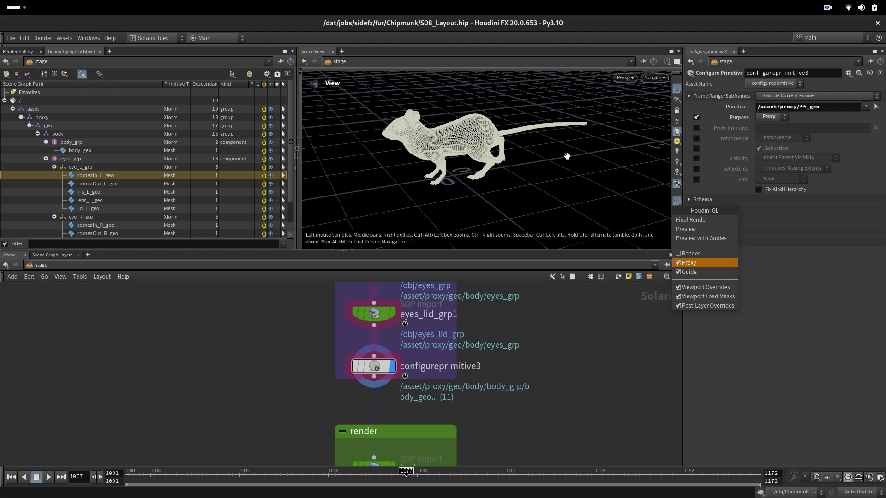
{"action": "left_click", "coordinate": [571, 375]}
Move the timeline to frame 1109 and display the render group's body_grp and eyes_grp imports.
{"action": "middle_click_drag", "start_coordinate": [525, 439], "coordinate": [535, 351]}
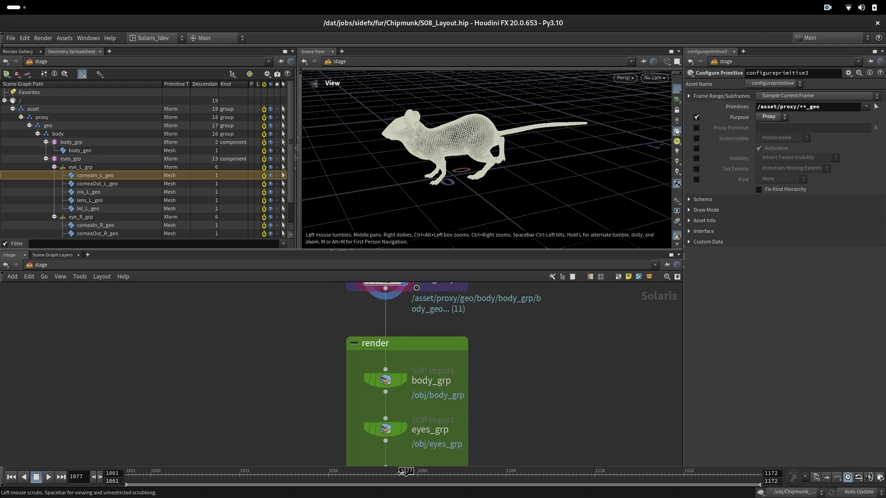
{"action": "mouse_move", "coordinate": [402, 472]}
{"action": "left_mouse_down"}
{"action": "mouse_move", "coordinate": [280, 475]}
{"action": "mouse_move", "coordinate": [522, 473]}
{"action": "left_mouse_up"}
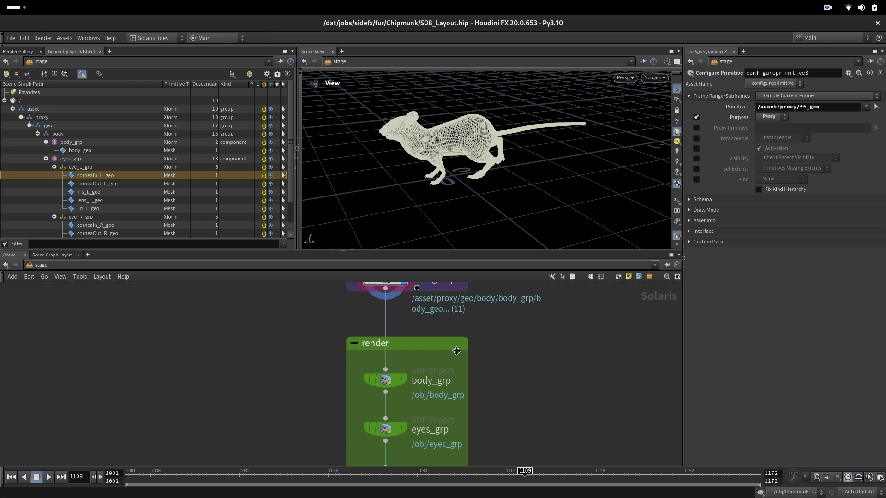
{"action": "middle_click_drag", "start_coordinate": [534, 405], "coordinate": [543, 361]}
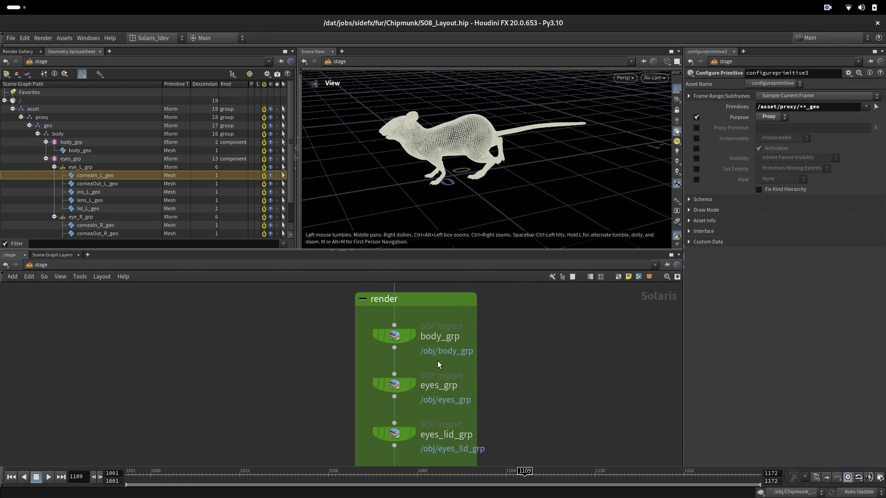
{"action": "left_click", "coordinate": [401, 335]}
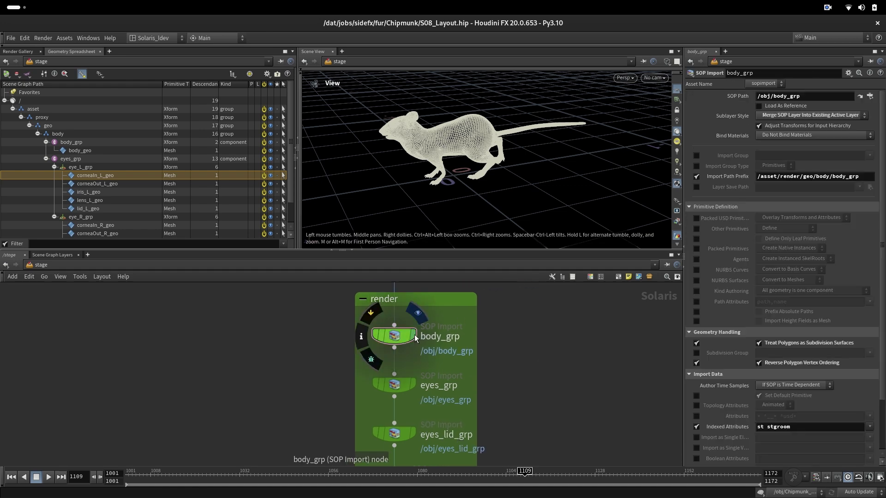
{"action": "left_click", "coordinate": [395, 385]}
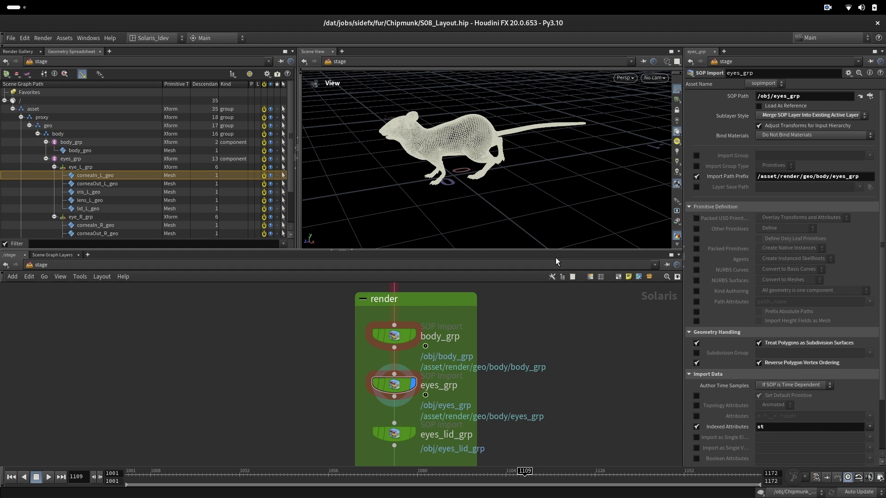
Collapse the proxy geo branch in the scene graph and expand the render branch down to body_grp and eyes_grp.
{"action": "left_click", "coordinate": [29, 126]}
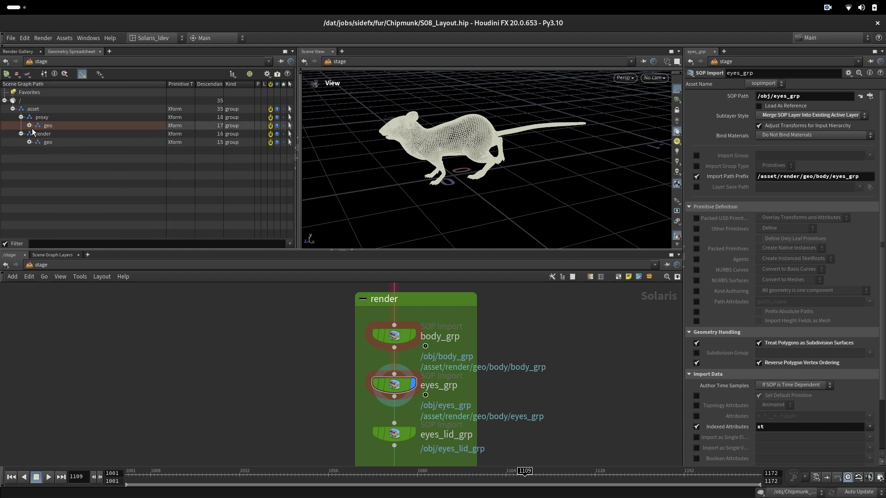
{"action": "left_click", "coordinate": [40, 137]}
{"action": "left_click", "coordinate": [43, 119]}
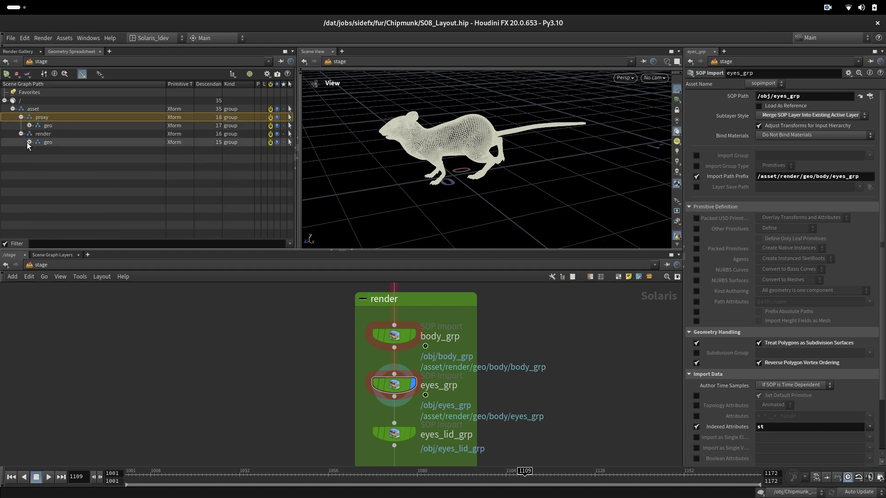
{"action": "left_click", "coordinate": [29, 142]}
{"action": "left_click", "coordinate": [37, 151]}
{"action": "left_click", "coordinate": [46, 159]}
{"action": "left_click", "coordinate": [46, 175]}
Display the render group's eyes_lid_grp, body_fur1, body_fur and whiskers imports in turn.
{"action": "mouse_move", "coordinate": [315, 361]}
{"action": "left_mouse_down"}
{"action": "mouse_move", "coordinate": [345, 370]}
{"action": "mouse_move", "coordinate": [345, 422]}
{"action": "left_mouse_up"}
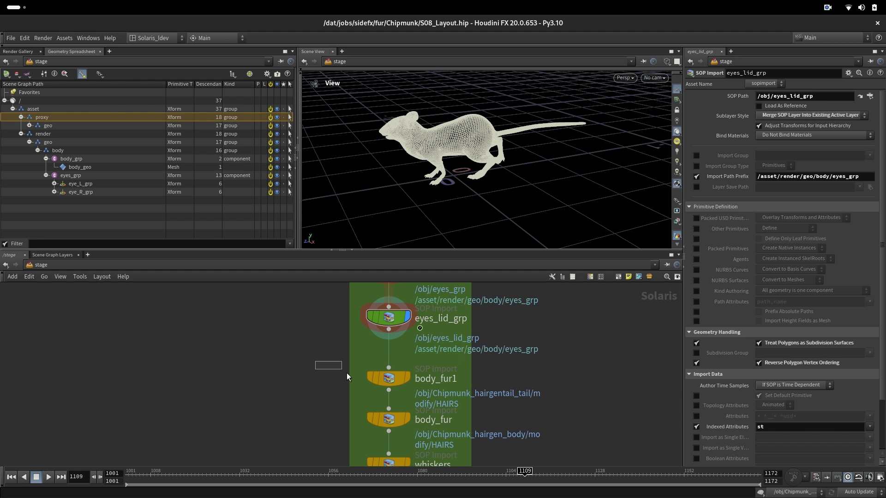
{"action": "middle_click_drag", "start_coordinate": [312, 418], "coordinate": [309, 364]}
{"action": "mouse_move", "coordinate": [308, 319]}
{"action": "left_mouse_down"}
{"action": "mouse_move", "coordinate": [389, 416]}
{"action": "mouse_move", "coordinate": [406, 328]}
{"action": "left_mouse_up"}
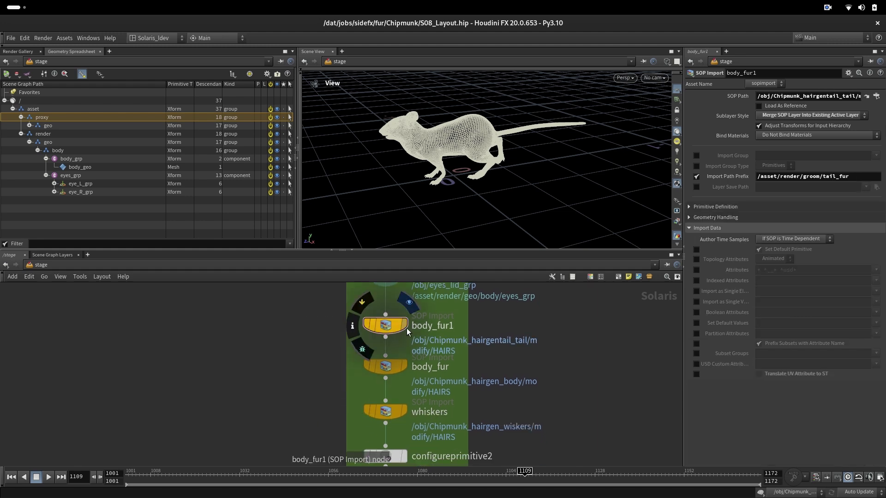
{"action": "left_click", "coordinate": [404, 326]}
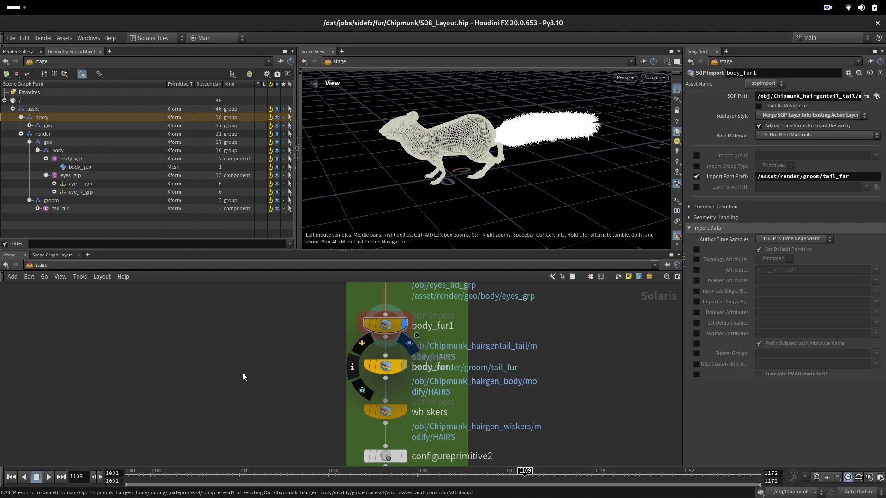
{"action": "middle_click_drag", "start_coordinate": [290, 405], "coordinate": [300, 342]}
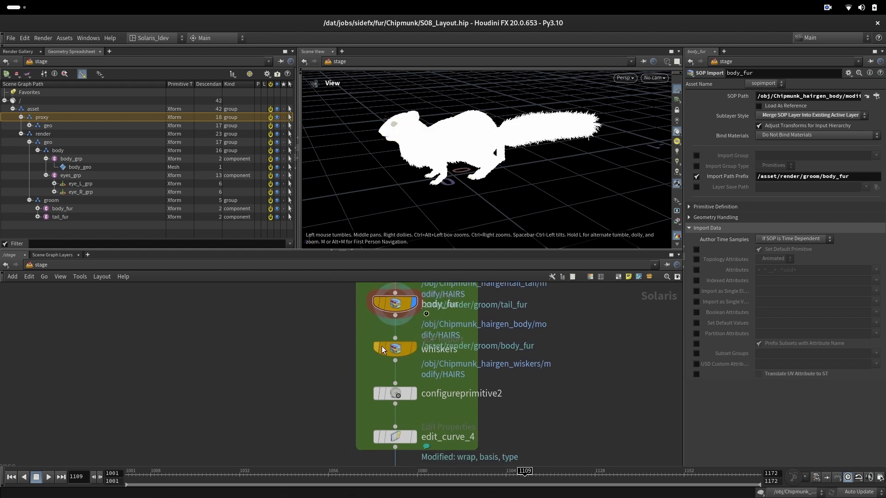
{"action": "left_click", "coordinate": [413, 345]}
Display configureprimitive2 to review its render purpose, and select edit_curve_4 to review its wrap, basis and type settings.
{"action": "middle_click_drag", "start_coordinate": [286, 414], "coordinate": [281, 366]}
{"action": "left_click", "coordinate": [407, 344]}
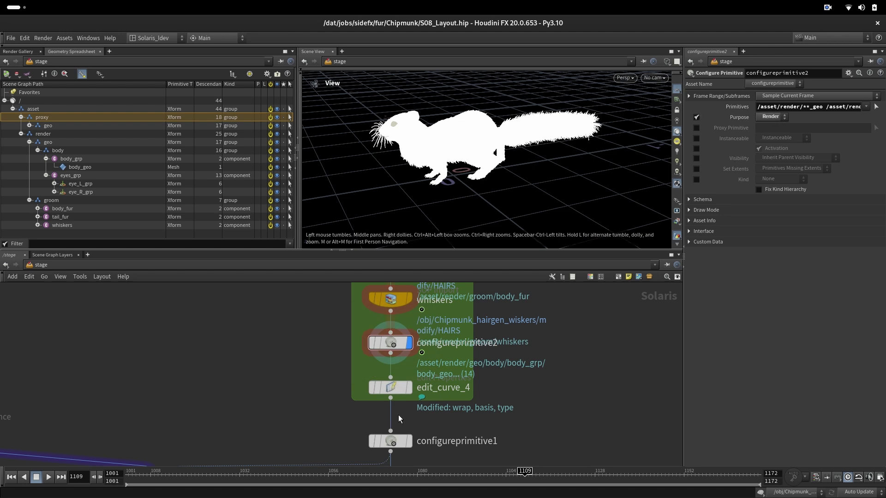
{"action": "middle_click_drag", "start_coordinate": [309, 410], "coordinate": [303, 369]}
{"action": "left_click", "coordinate": [390, 349]}
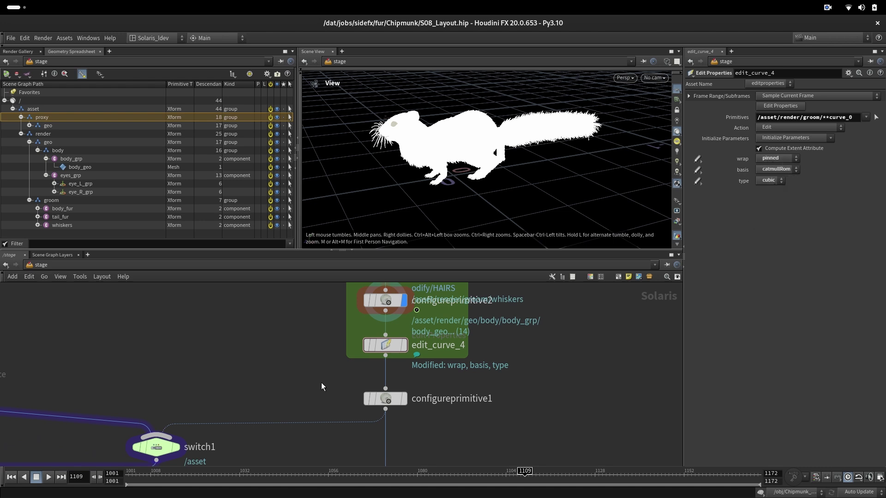
Select configureprimitive1 to review its kind and type settings, and usd_rop2 to review its frame range and output file.
{"action": "middle_click_drag", "start_coordinate": [299, 377], "coordinate": [298, 367]}
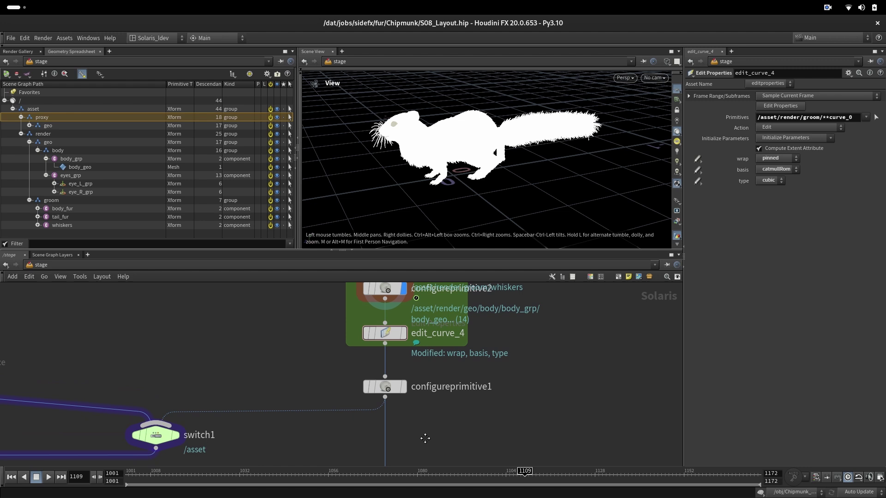
{"action": "middle_click_drag", "start_coordinate": [424, 438], "coordinate": [431, 413]}
{"action": "left_click", "coordinate": [406, 360]}
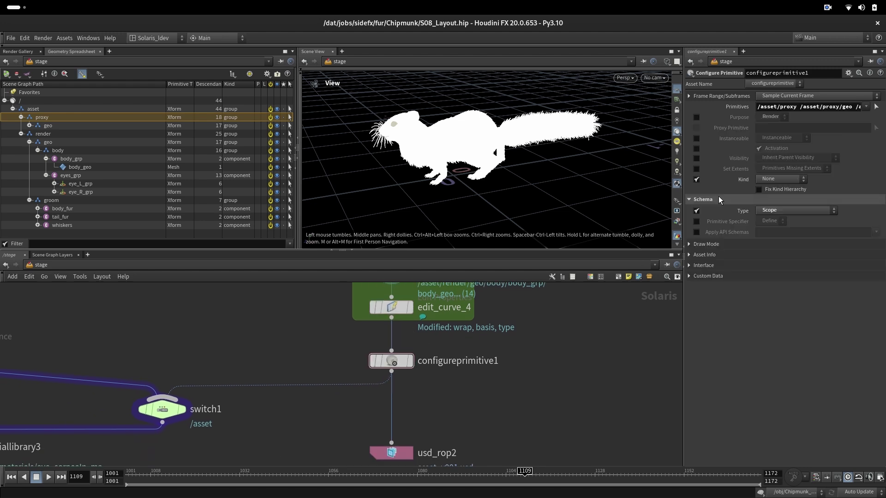
{"action": "middle_click_drag", "start_coordinate": [353, 445], "coordinate": [319, 401]}
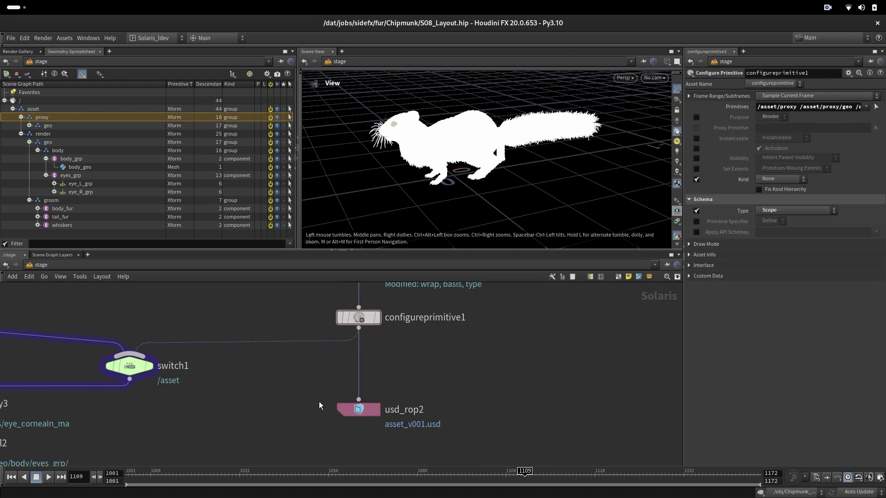
{"action": "left_click_drag", "start_coordinate": [289, 383], "coordinate": [423, 449]}
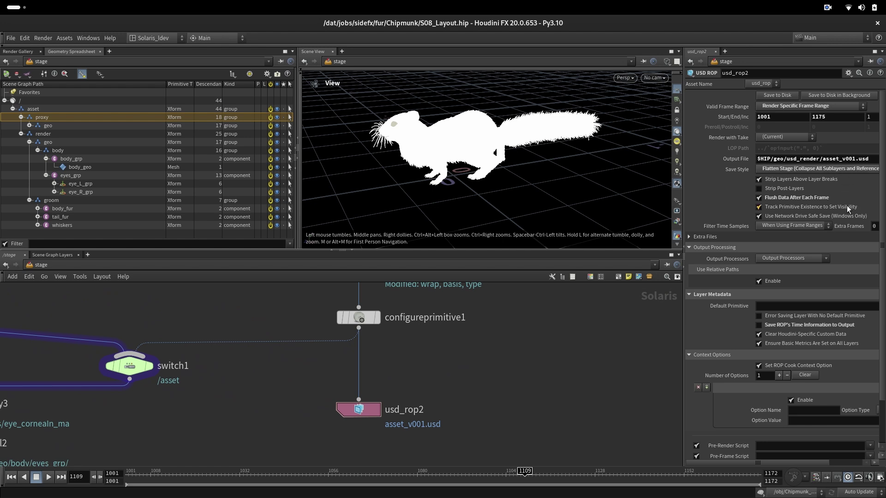
Display the asset reference node and compare its file pattern with the output file of usd_rop2.
{"action": "middle_click_drag", "start_coordinate": [295, 401], "coordinate": [506, 405]}
{"action": "left_click", "coordinate": [252, 338]}
{"action": "left_click", "coordinate": [252, 338]}
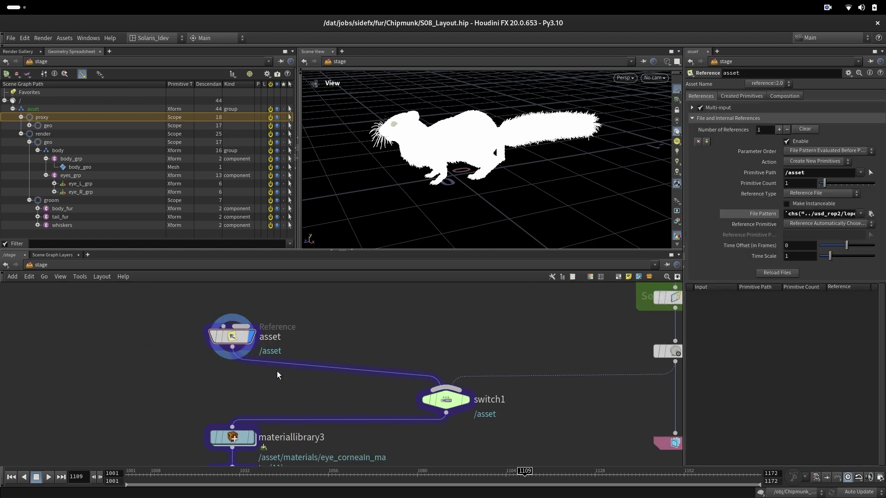
{"action": "middle_click_drag", "start_coordinate": [617, 416], "coordinate": [593, 400]}
{"action": "left_click", "coordinate": [650, 427]}
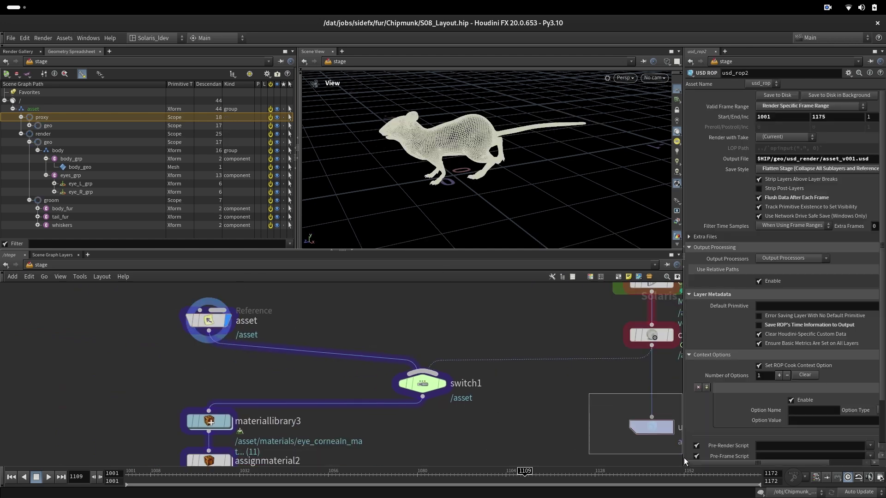
{"action": "left_click", "coordinate": [254, 344]}
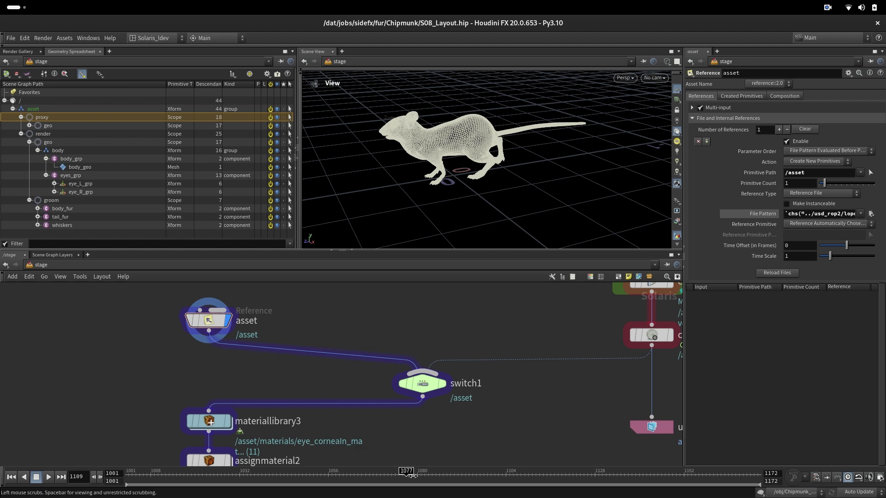
Scrub the animation and switch the viewport from the proxy to the render geometry, viewing the referenced chipmunk from another angle.
{"action": "left_click_drag", "start_coordinate": [412, 476], "coordinate": [275, 477]}
{"action": "left_click_drag", "start_coordinate": [166, 294], "coordinate": [251, 344]}
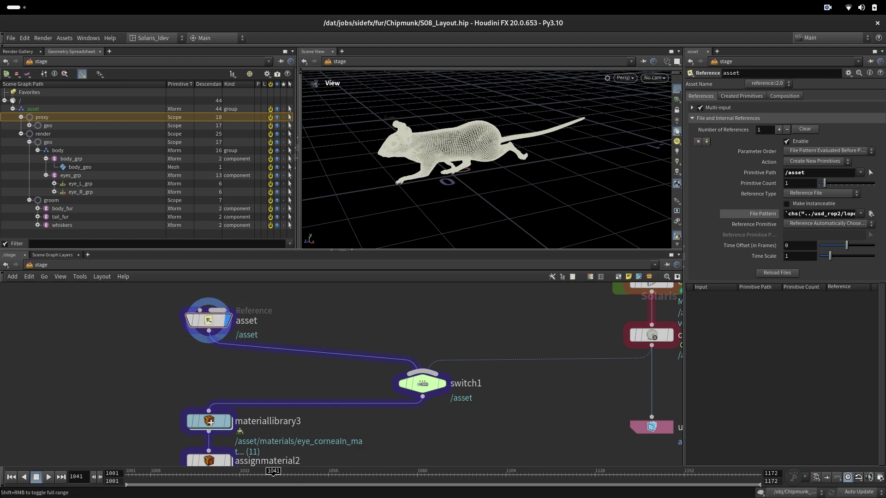
{"action": "left_click_drag", "start_coordinate": [422, 177], "coordinate": [489, 179]}
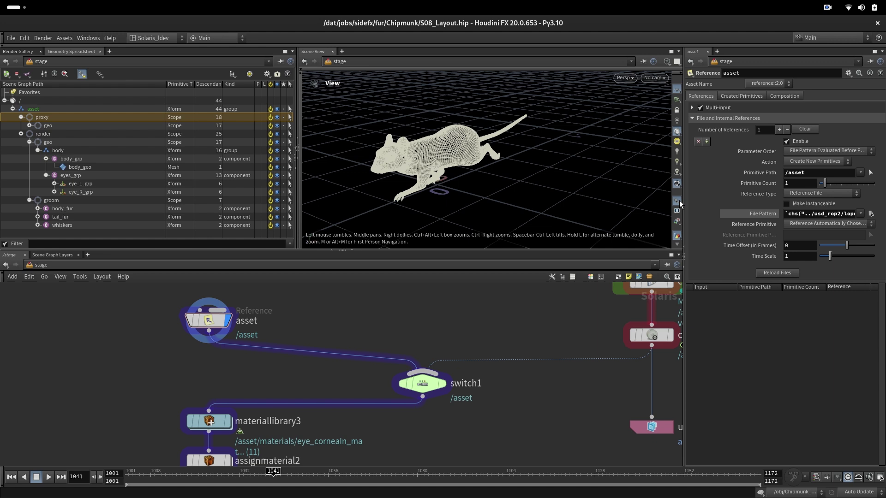
{"action": "left_click", "coordinate": [680, 203]}
{"action": "left_click", "coordinate": [701, 255]}
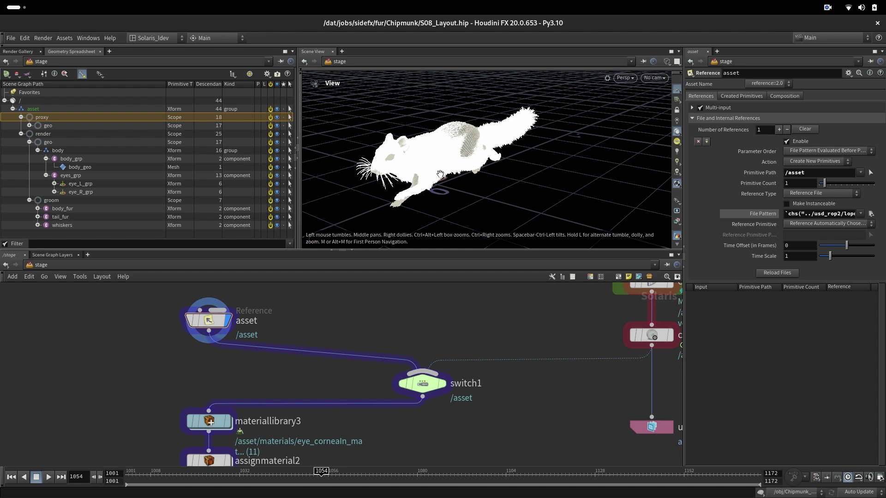
{"action": "left_click_drag", "start_coordinate": [457, 166], "coordinate": [481, 202]}
Display switch1 to review its asset and configureprimitive1 inputs, following the network down to materiallibrary3.
{"action": "left_click_drag", "start_coordinate": [365, 372], "coordinate": [484, 414]}
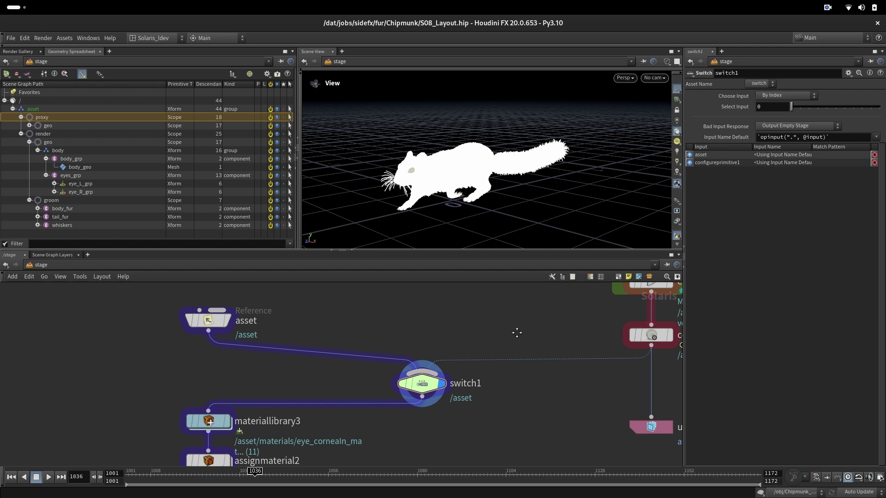
{"action": "middle_click_drag", "start_coordinate": [517, 332], "coordinate": [381, 365]}
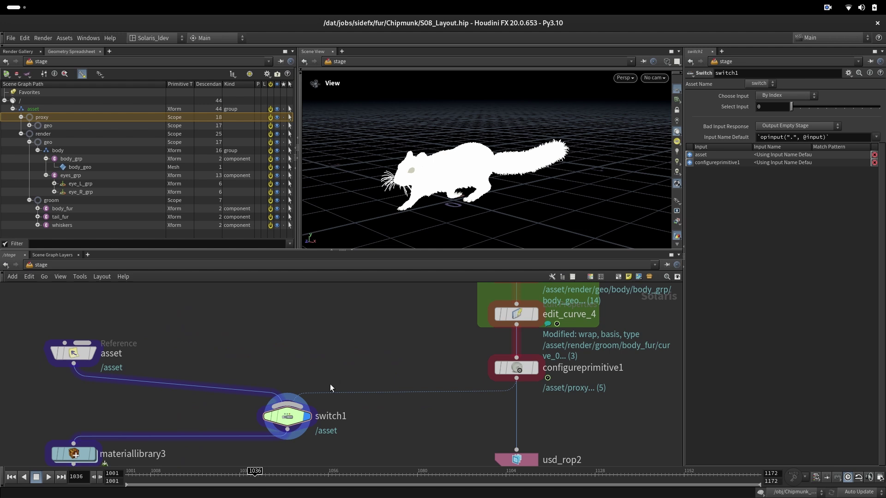
{"action": "middle_click_drag", "start_coordinate": [84, 443], "coordinate": [290, 353]}
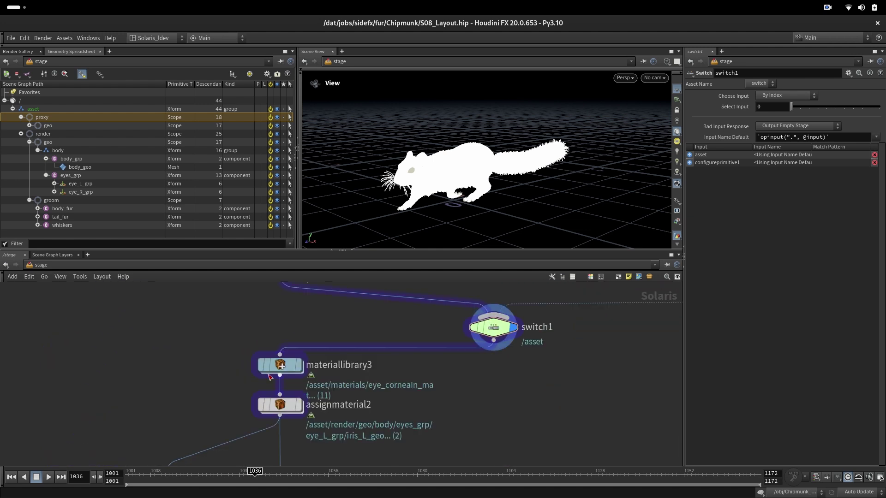
Open materiallibrary3 and look through its whiskers, skin and eye material networks.
{"action": "double_click", "coordinate": [277, 368]}
{"action": "scroll", "coordinate": [295, 367], "scroll_direction": "up", "scroll_amount": 5}
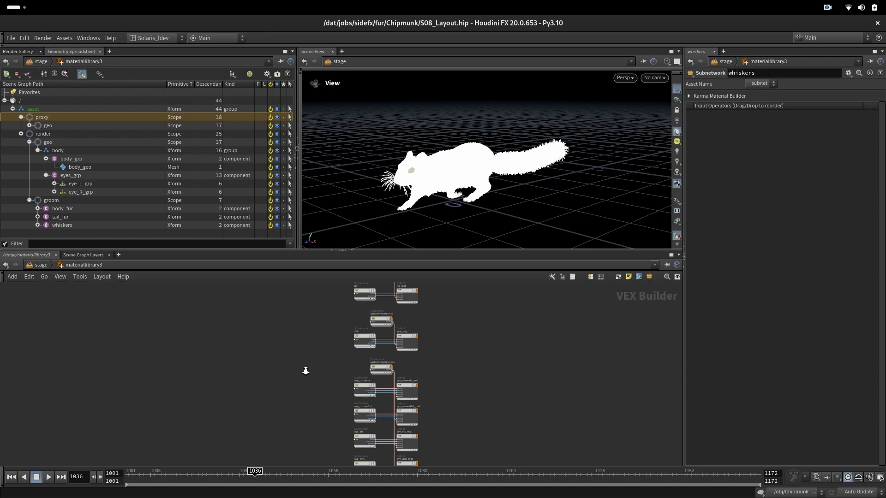
{"action": "middle_click_drag", "start_coordinate": [325, 328], "coordinate": [314, 454]}
{"action": "scroll", "coordinate": [302, 346], "scroll_direction": "up", "scroll_amount": 7}
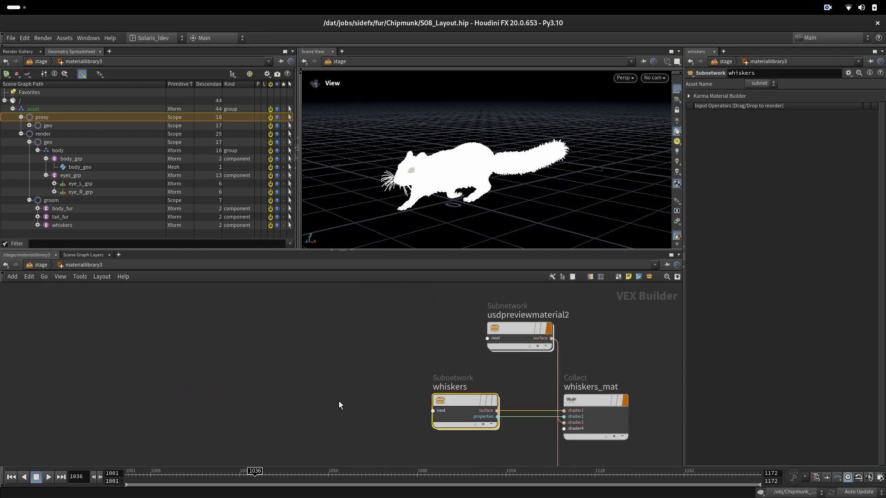
{"action": "middle_click_drag", "start_coordinate": [339, 402], "coordinate": [268, 303]}
{"action": "middle_click_drag", "start_coordinate": [331, 439], "coordinate": [302, 366]}
{"action": "middle_click_drag", "start_coordinate": [292, 401], "coordinate": [303, 318]}
{"action": "scroll", "coordinate": [294, 400], "scroll_direction": "down", "scroll_amount": 8}
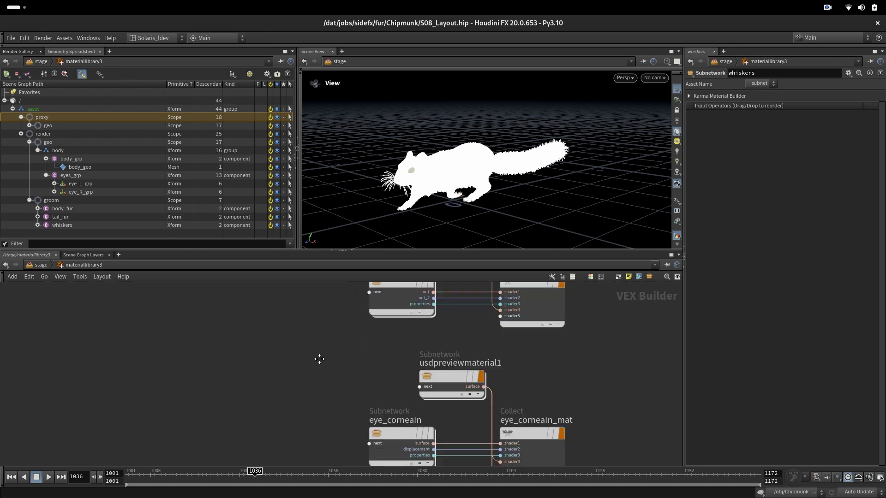
{"action": "scroll", "coordinate": [300, 383], "scroll_direction": "down", "scroll_amount": 5}
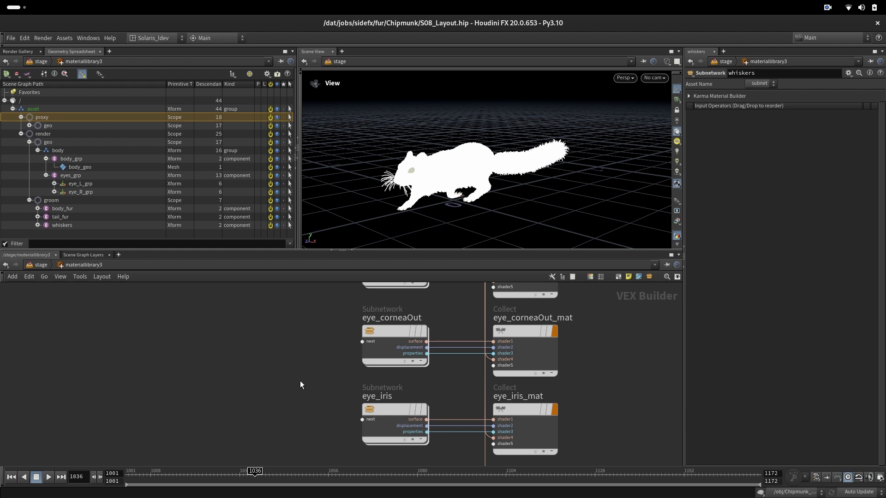
{"action": "middle_click_drag", "start_coordinate": [311, 413], "coordinate": [314, 340]}
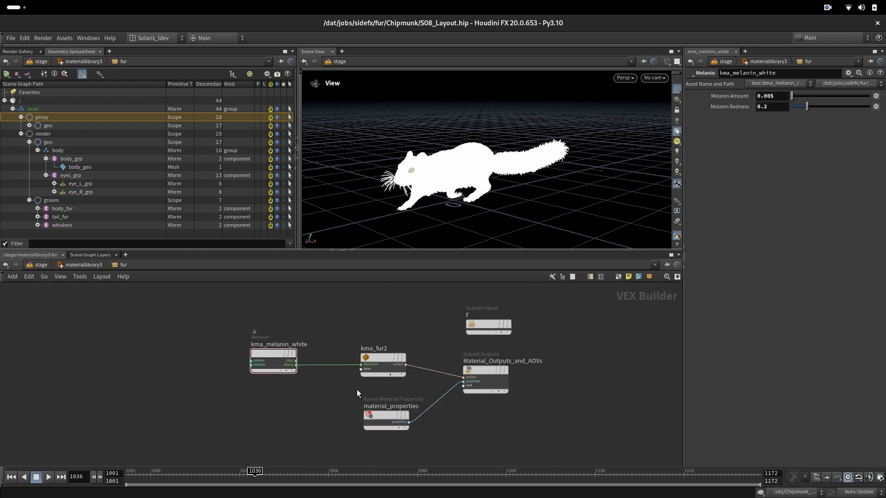
Inspect the fur material's kma_fur2 shader, covering its color, medulla and cortex settings and its built-in animal presets.
{"action": "scroll", "coordinate": [346, 317], "scroll_direction": "up", "scroll_amount": 3}
{"action": "left_click", "coordinate": [438, 382]}
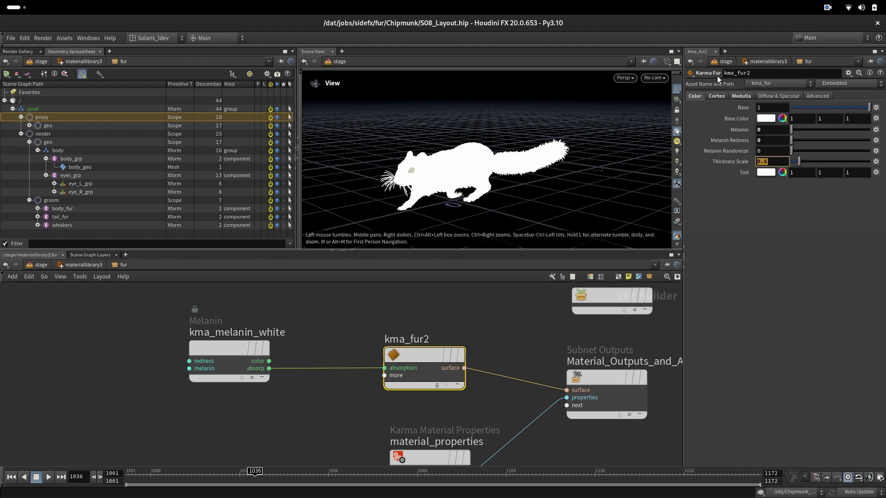
{"action": "left_click", "coordinate": [741, 96]}
{"action": "left_click", "coordinate": [719, 96]}
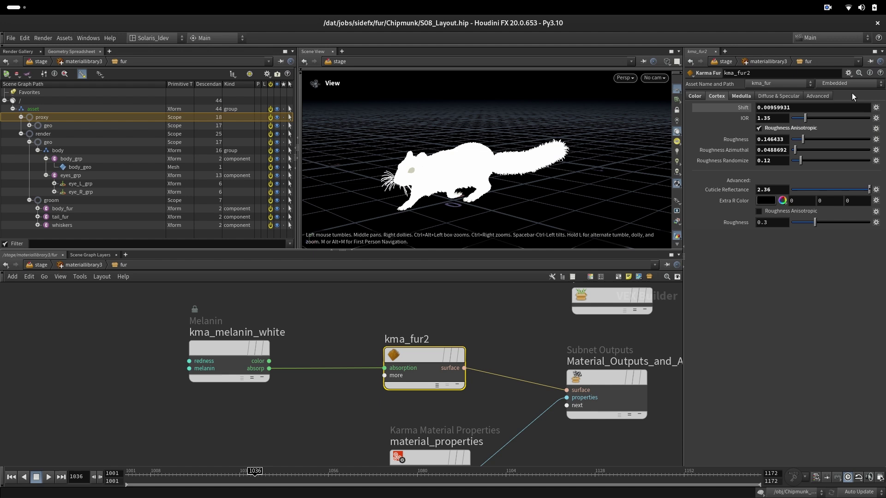
{"action": "left_click", "coordinate": [849, 73]}
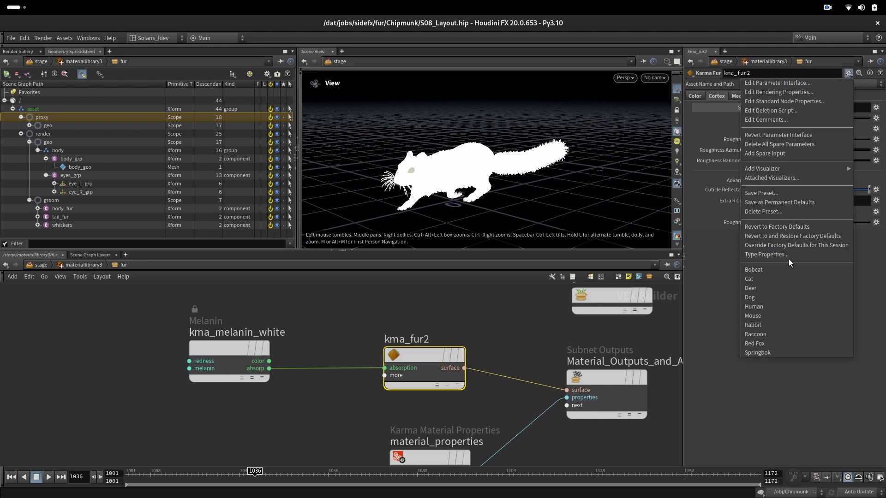
{"action": "left_click", "coordinate": [772, 316]}
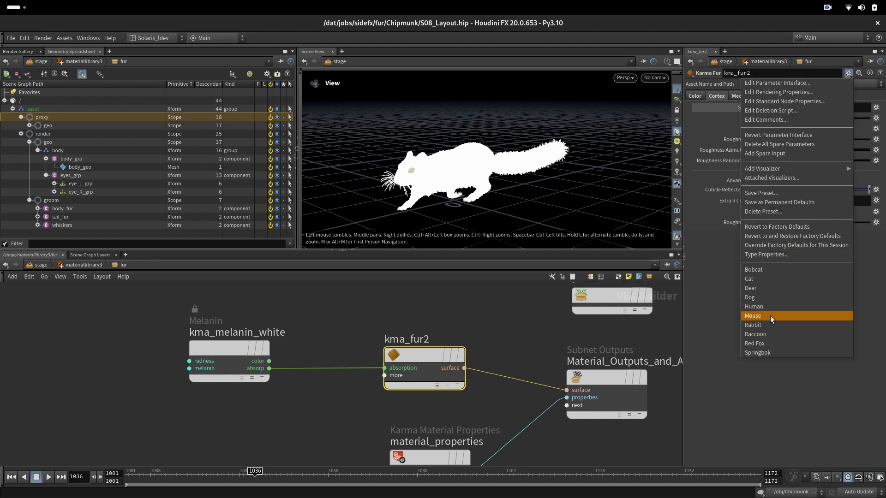
{"action": "left_click", "coordinate": [695, 96]}
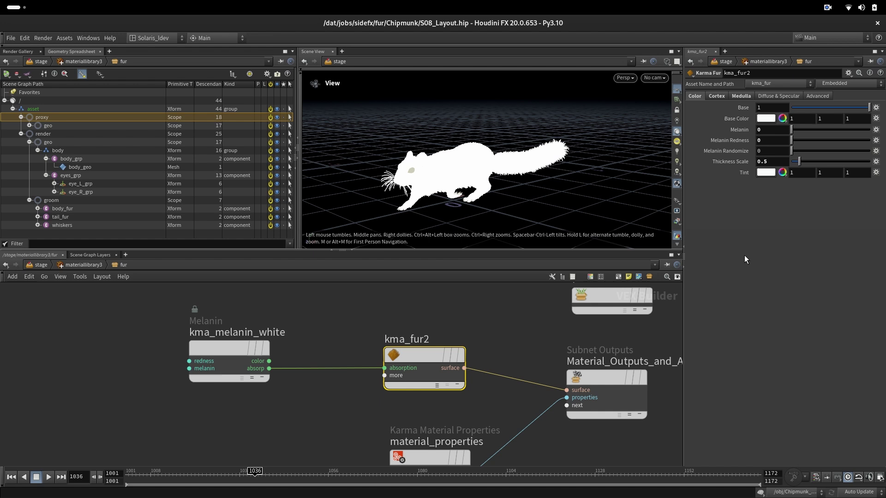
Return to the stage level and select assignmaterial2 to review its material assignments.
{"action": "key", "text": "u"}
{"action": "key", "text": "u"}
{"action": "left_click_drag", "start_coordinate": [227, 387], "coordinate": [337, 426]}
{"action": "left_click_drag", "start_coordinate": [882, 130], "coordinate": [882, 96]}
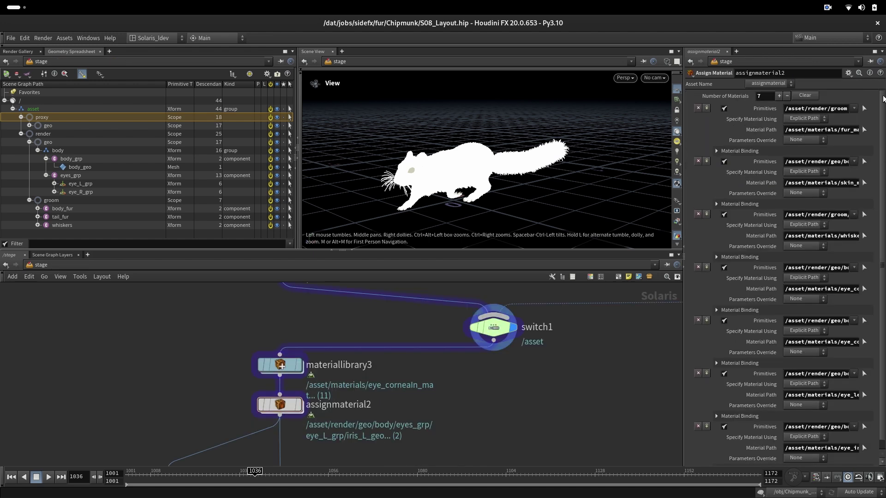
Select lookdev_tool1 to review its light environment, rotation and ground settings.
{"action": "mouse_move", "coordinate": [389, 437]}
{"action": "middle_mouse_down"}
{"action": "mouse_move", "coordinate": [433, 366]}
{"action": "mouse_move", "coordinate": [430, 349]}
{"action": "middle_mouse_up"}
{"action": "middle_click_drag", "start_coordinate": [409, 411], "coordinate": [389, 362]}
{"action": "left_click_drag", "start_coordinate": [264, 330], "coordinate": [358, 374]}
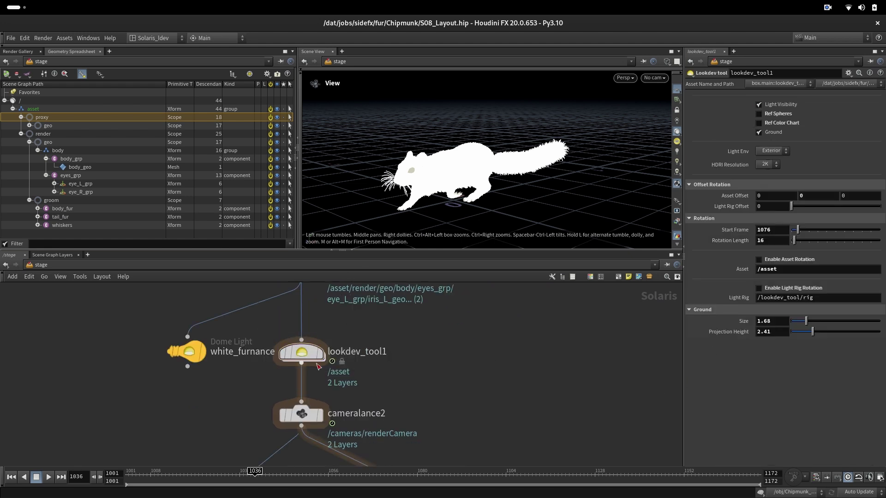
Select cameralance2 and review its sampling settings and its sensor and film size presets.
{"action": "scroll", "coordinate": [397, 401], "scroll_direction": "down", "scroll_amount": 4}
{"action": "left_click_drag", "start_coordinate": [257, 322], "coordinate": [372, 364]}
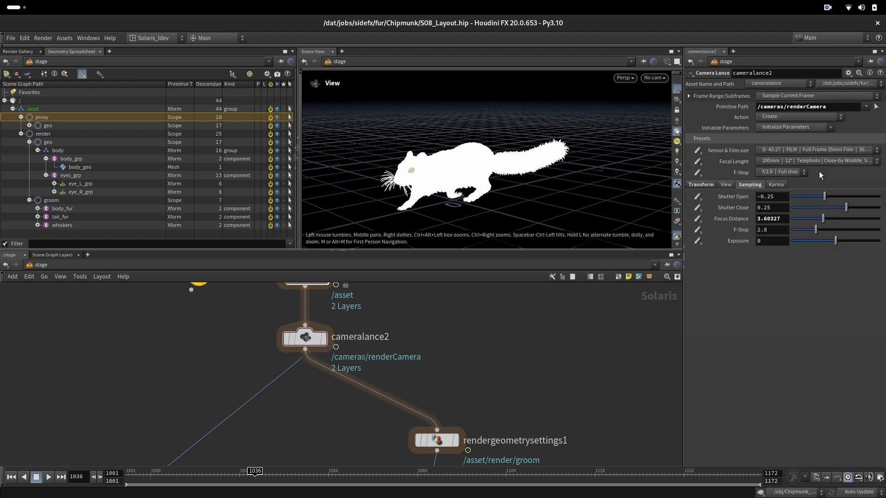
{"action": "left_click", "coordinate": [773, 151]}
{"action": "left_click", "coordinate": [798, 138]}
Select rendergeometrysettings1 and review the groom's diffuse and reflection limits and caustics settings.
{"action": "middle_click_drag", "start_coordinate": [361, 420], "coordinate": [320, 320]}
{"action": "left_click_drag", "start_coordinate": [321, 320], "coordinate": [460, 357]}
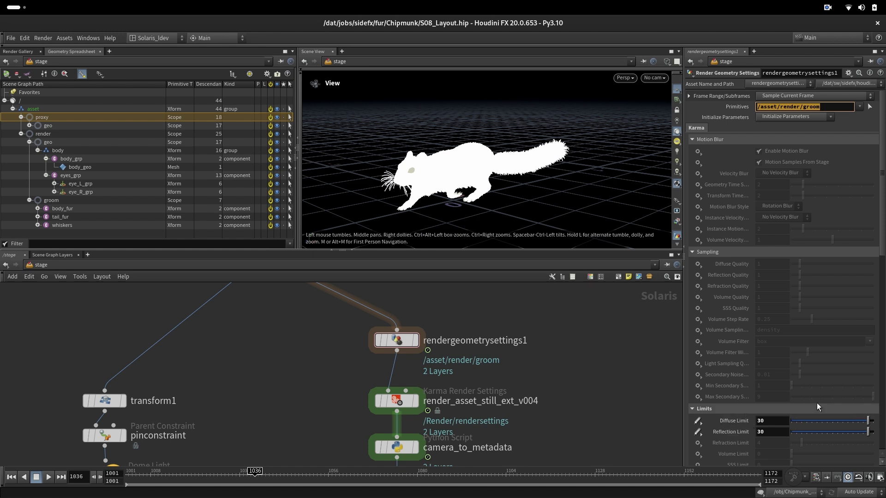
{"action": "scroll", "coordinate": [816, 403], "scroll_direction": "down", "scroll_amount": 5}
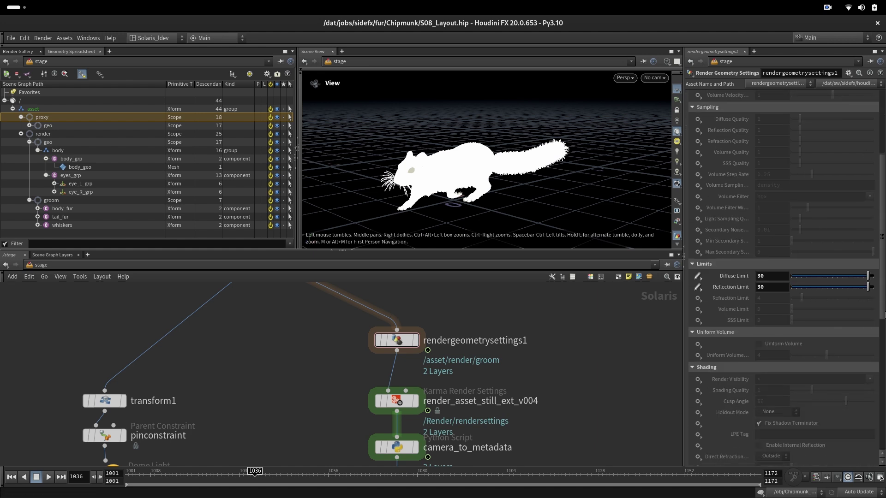
{"action": "scroll", "coordinate": [882, 357], "scroll_direction": "down", "scroll_amount": 4}
{"action": "scroll", "coordinate": [882, 358], "scroll_direction": "down", "scroll_amount": 2}
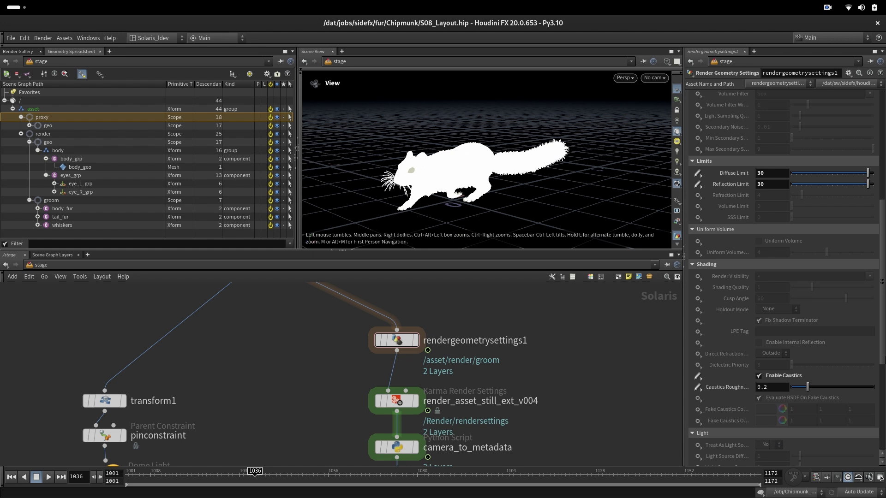
{"action": "scroll", "coordinate": [818, 372], "scroll_direction": "down", "scroll_amount": 3}
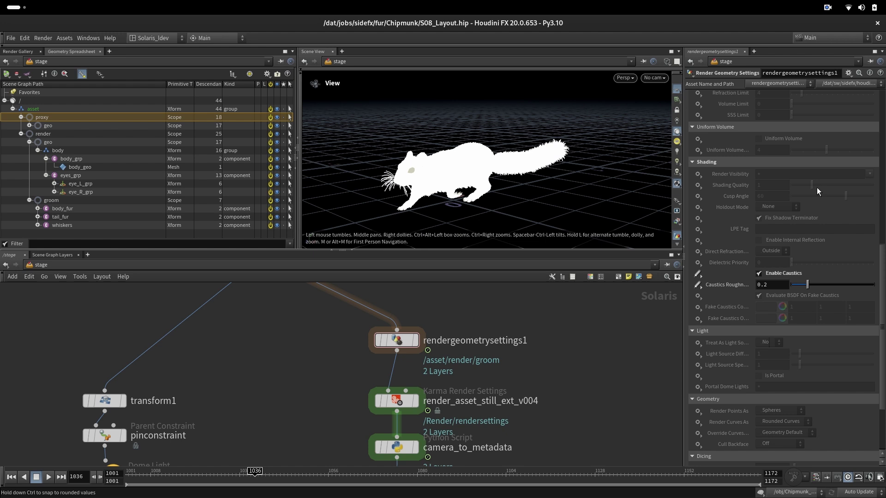
Select render_asset_still_ext_v004 to review its Karma render settings, and camera_to_metadata to review its Python code.
{"action": "middle_click_drag", "start_coordinate": [327, 378], "coordinate": [332, 336]}
{"action": "left_click_drag", "start_coordinate": [332, 336], "coordinate": [479, 376]}
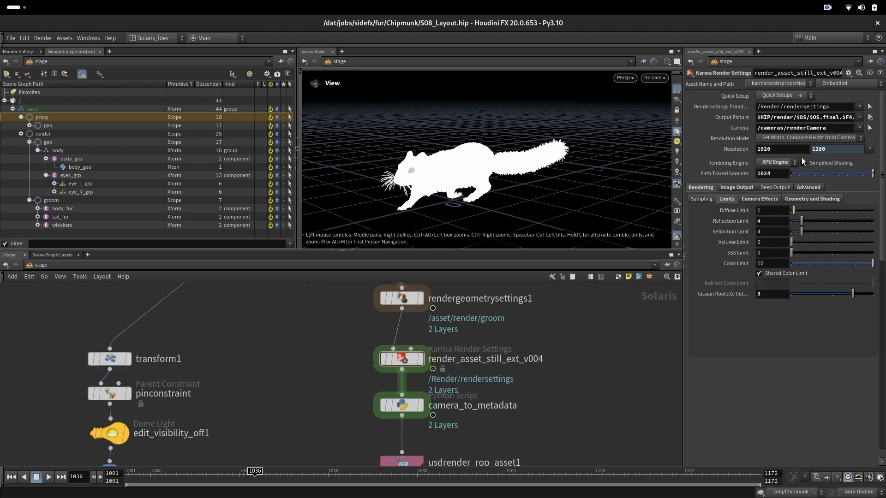
{"action": "middle_click_drag", "start_coordinate": [338, 417], "coordinate": [326, 390]}
{"action": "left_click_drag", "start_coordinate": [327, 366], "coordinate": [441, 413]}
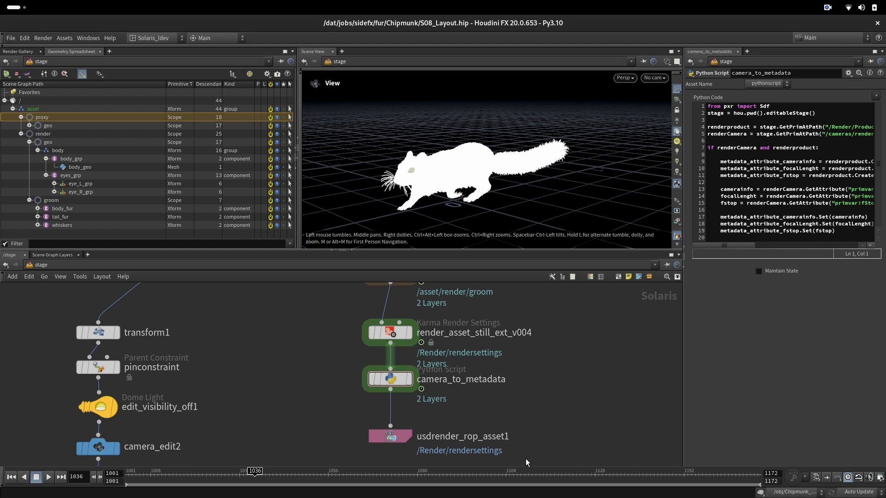
Select usdrender_rop_asset1 to review its frame range, render delegate and Husk rendering settings.
{"action": "middle_click_drag", "start_coordinate": [468, 325], "coordinate": [505, 370]}
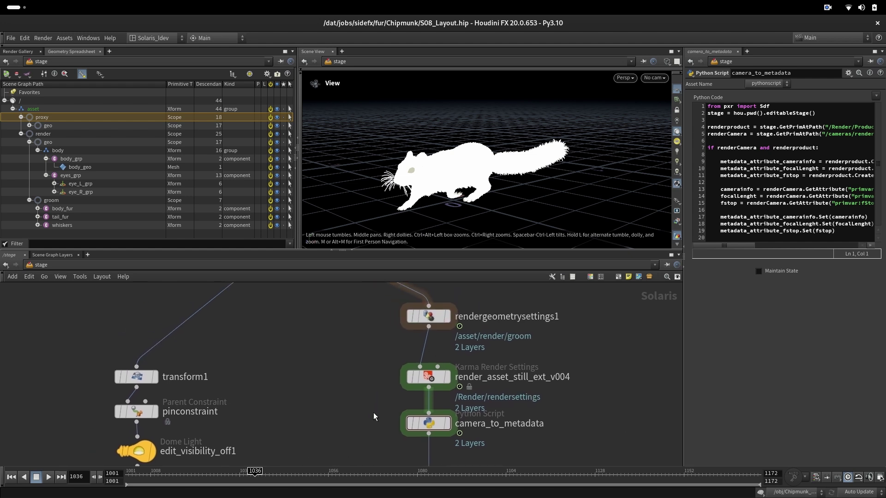
{"action": "middle_click_drag", "start_coordinate": [352, 428], "coordinate": [373, 367]}
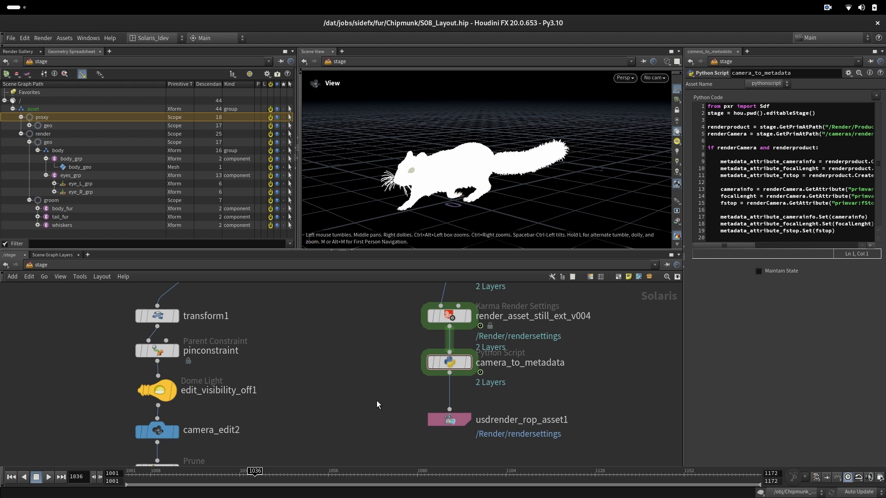
{"action": "left_click_drag", "start_coordinate": [389, 408], "coordinate": [441, 426]}
{"action": "middle_click_drag", "start_coordinate": [442, 427], "coordinate": [493, 440]}
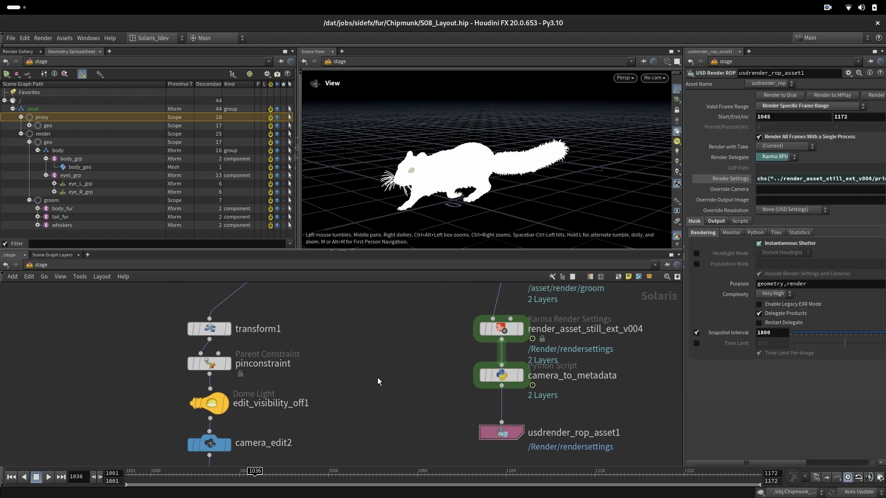
Locate the reference render branch in the stage network and set the display flag on render_ref.
{"action": "middle_click_drag", "start_coordinate": [355, 380], "coordinate": [470, 309]}
{"action": "middle_click_drag", "start_coordinate": [249, 304], "coordinate": [230, 409]}
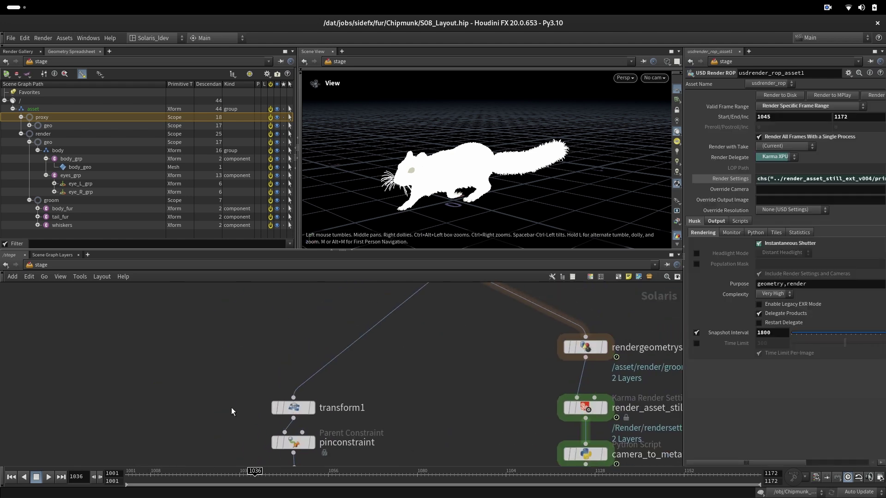
{"action": "scroll", "coordinate": [288, 329], "scroll_direction": "down", "scroll_amount": 7}
{"action": "left_click_drag", "start_coordinate": [238, 335], "coordinate": [347, 430]}
{"action": "scroll", "coordinate": [266, 409], "scroll_direction": "up", "scroll_amount": 8}
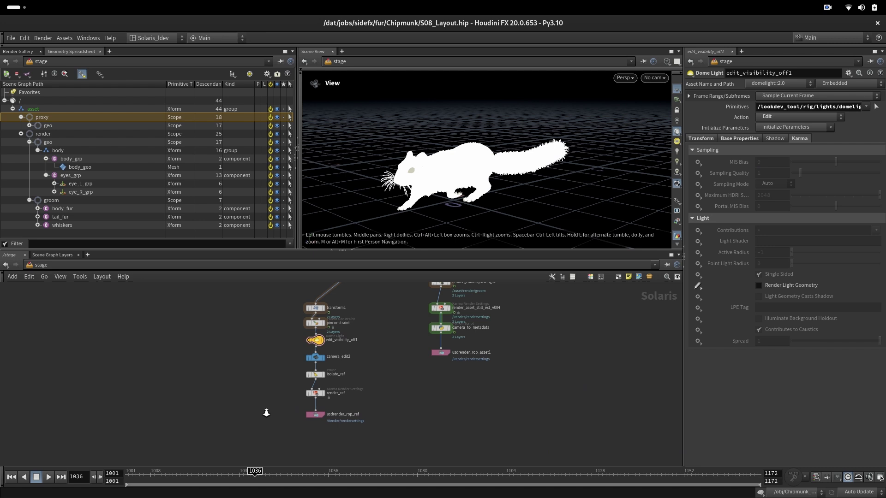
{"action": "left_click", "coordinate": [435, 350]}
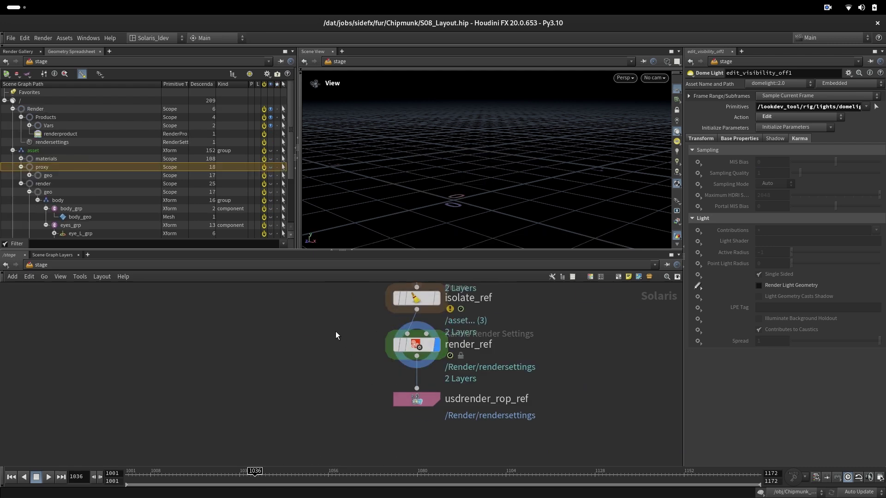
Look through /cameras/renderCamera in the scene view.
{"action": "middle_click_drag", "start_coordinate": [335, 331], "coordinate": [284, 437]}
{"action": "left_click", "coordinate": [627, 78]}
{"action": "left_click", "coordinate": [654, 77]}
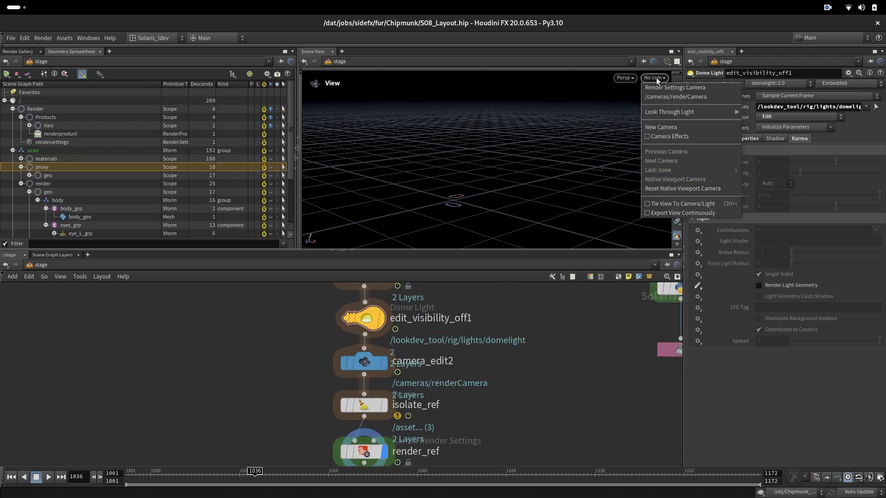
{"action": "left_click", "coordinate": [654, 103]}
Select lookdev_tool1 and enable its Ref Spheres and Ref Color Chart options.
{"action": "middle_click_drag", "start_coordinate": [475, 364], "coordinate": [430, 480]}
{"action": "middle_click_drag", "start_coordinate": [506, 395], "coordinate": [406, 493]}
{"action": "middle_click_drag", "start_coordinate": [406, 412], "coordinate": [401, 494]}
{"action": "middle_click_drag", "start_coordinate": [350, 340], "coordinate": [342, 381]}
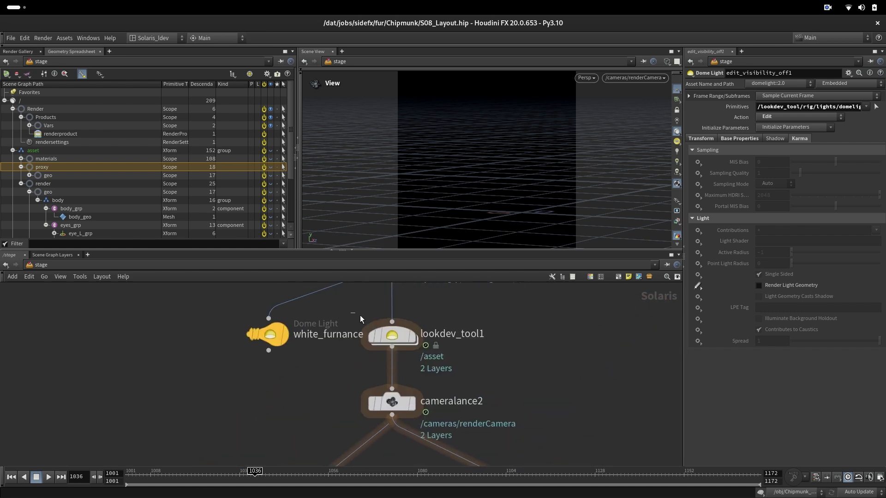
{"action": "left_click", "coordinate": [393, 336]}
{"action": "left_click", "coordinate": [780, 113]}
{"action": "left_click", "coordinate": [783, 123]}
Render the reference spheres and color chart in the viewport with Karma XPU.
{"action": "middle_click_drag", "start_coordinate": [536, 403], "coordinate": [551, 324]}
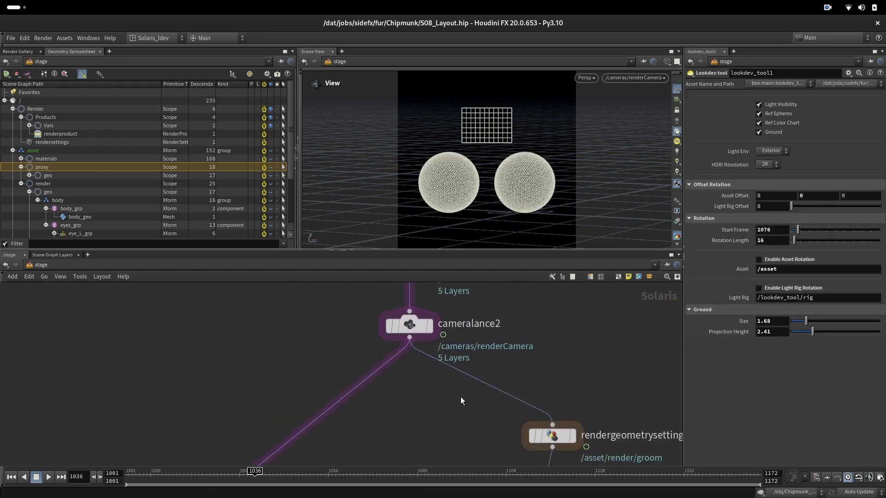
{"action": "middle_click_drag", "start_coordinate": [461, 400], "coordinate": [519, 323]}
{"action": "middle_click_drag", "start_coordinate": [454, 384], "coordinate": [474, 271]}
{"action": "middle_click_drag", "start_coordinate": [461, 405], "coordinate": [469, 344]}
{"action": "left_click", "coordinate": [585, 78]}
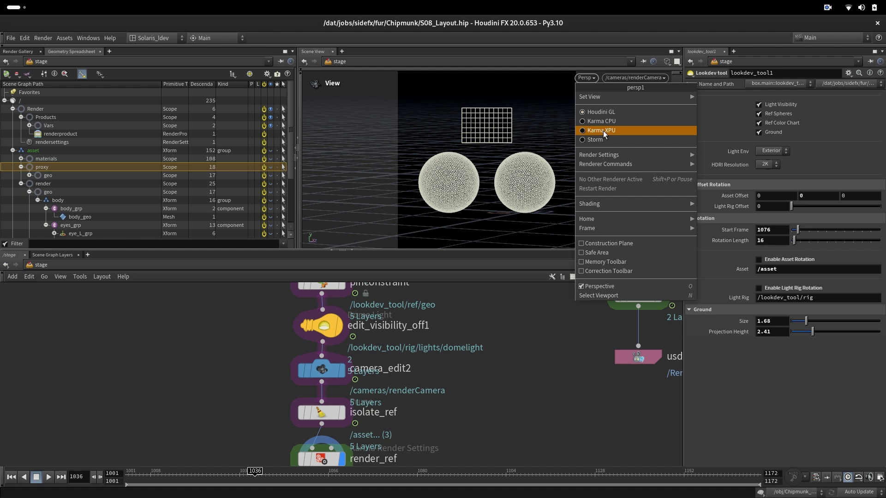
{"action": "left_click", "coordinate": [602, 131]}
Go through several frames from 1004 to 1140 to check the lighting on the reference spheres.
{"action": "middle_click_drag", "start_coordinate": [499, 425], "coordinate": [506, 374]}
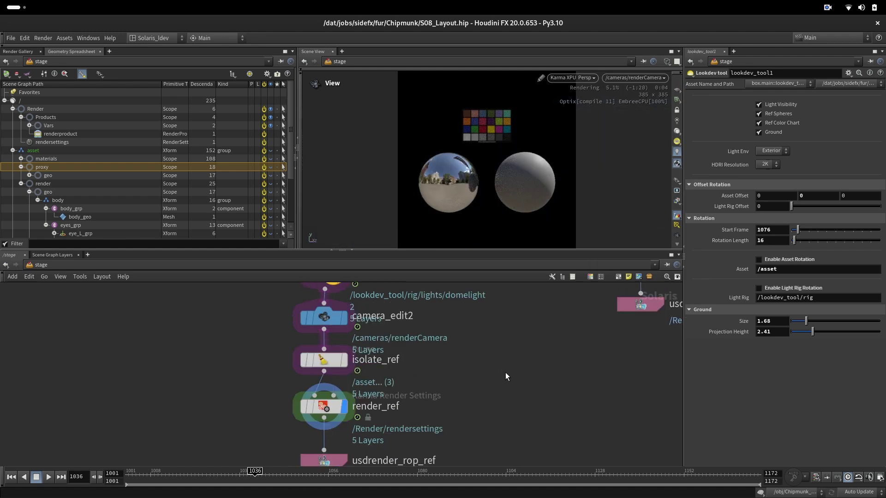
{"action": "middle_click_drag", "start_coordinate": [415, 406], "coordinate": [424, 341]}
{"action": "left_click", "coordinate": [137, 475]}
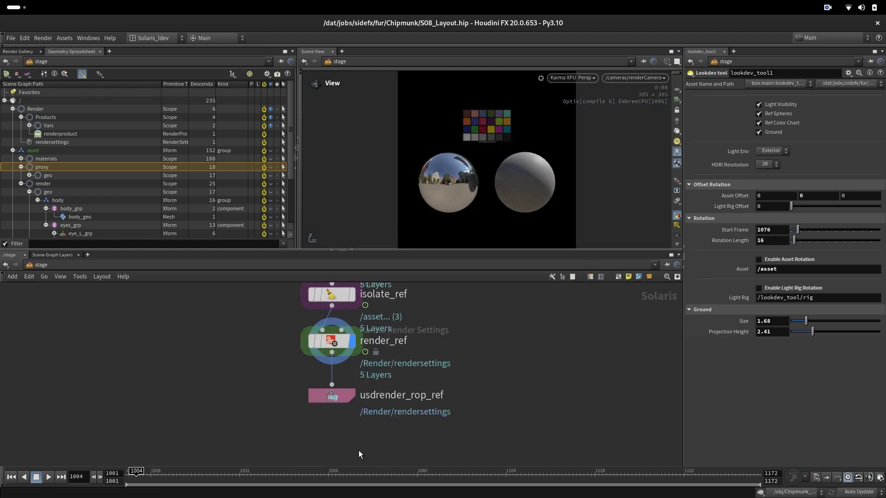
{"action": "left_click", "coordinate": [399, 476]}
{"action": "left_click", "coordinate": [495, 474]}
{"action": "left_click", "coordinate": [639, 474]}
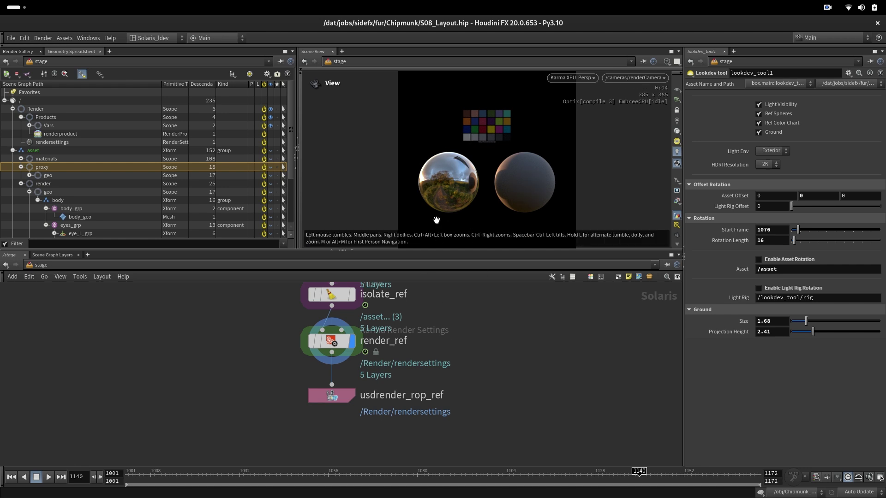
Set the display flag on camera_to_metadata in the asset render branch.
{"action": "middle_click_drag", "start_coordinate": [537, 318], "coordinate": [325, 458]}
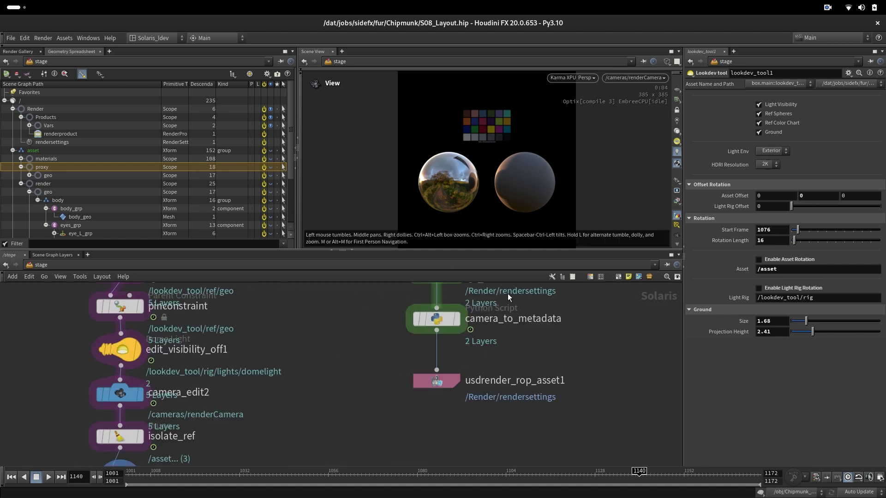
{"action": "middle_click_drag", "start_coordinate": [353, 326], "coordinate": [351, 387]}
{"action": "left_click", "coordinate": [452, 392]}
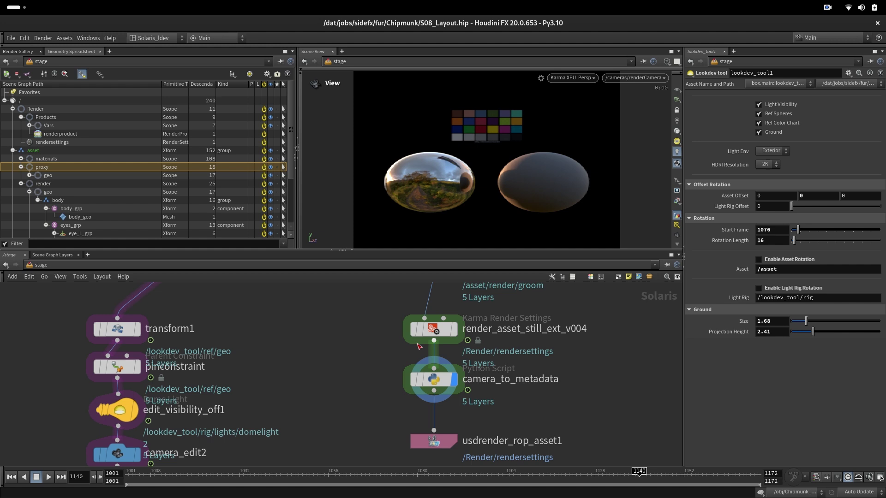